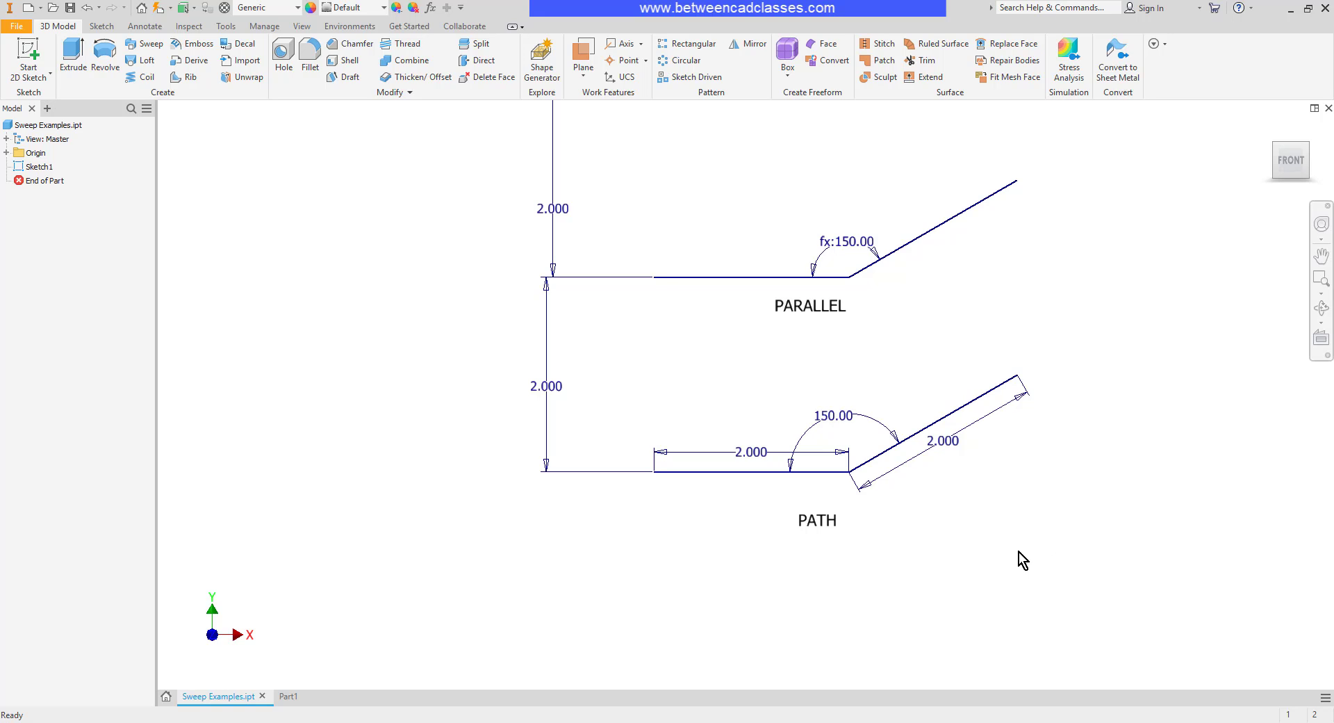
Orbit freely so the flat PATH and PARALLEL sketch is seen at an angle in 3D
mouse_move(919, 553)
shift+middle_down()
mouse_move(962, 551)
mouse_move(941, 575)
shift+middle_up()
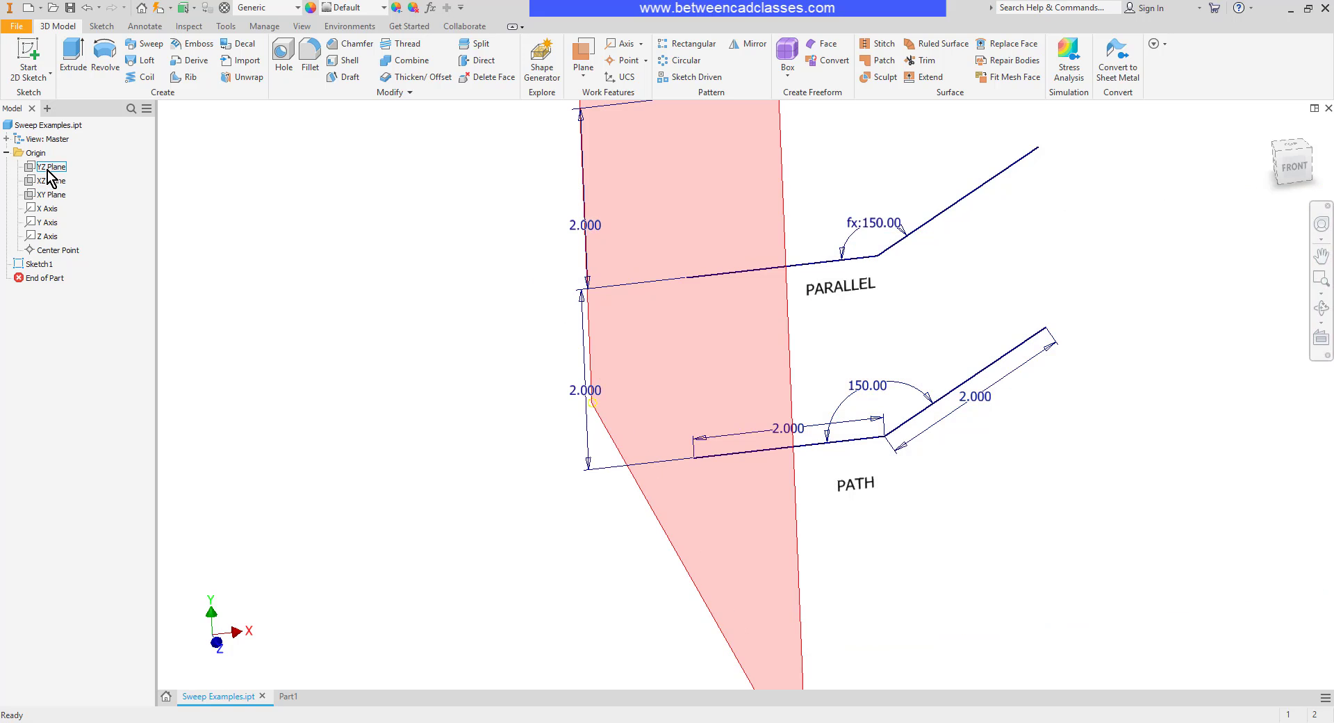
Sketch a .25 circle on the YZ plane, centred at the origin where PATH starts
click(47, 170)
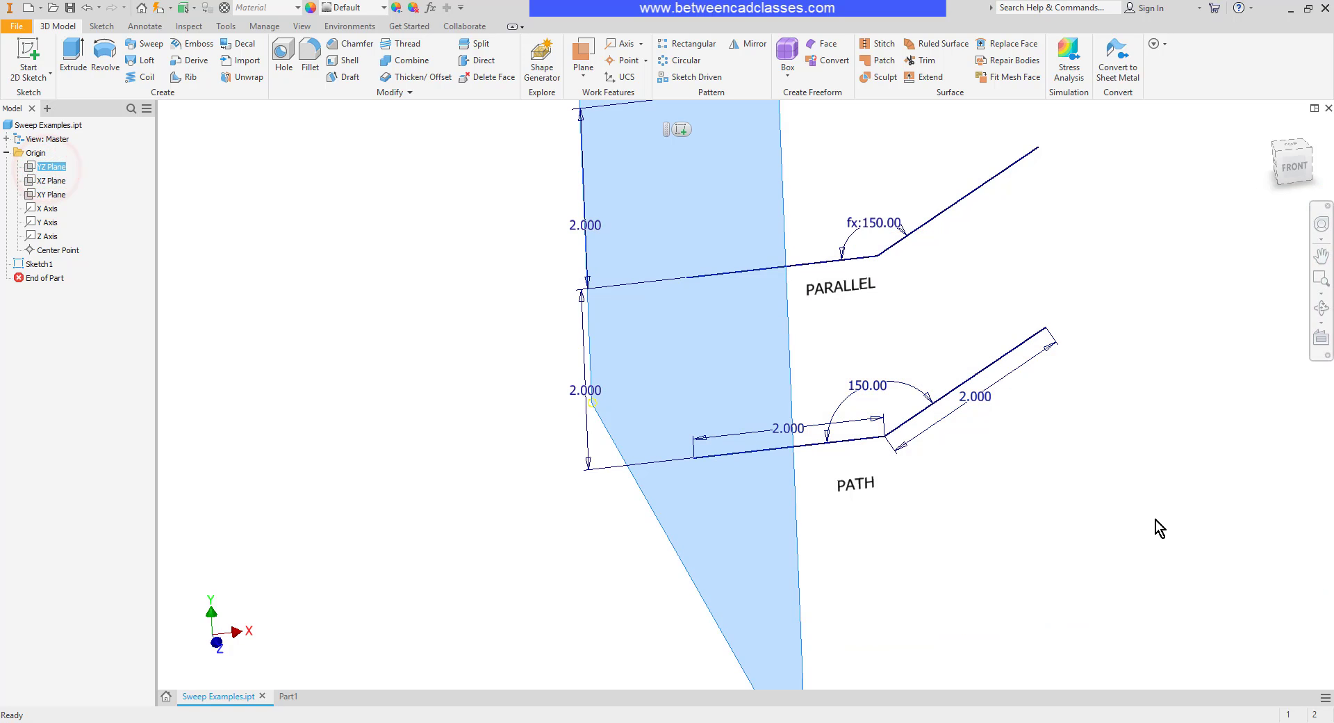
mouse_move(1156, 520)
shift+middle_down()
mouse_move(1134, 518)
mouse_move(1149, 519)
shift+middle_up()
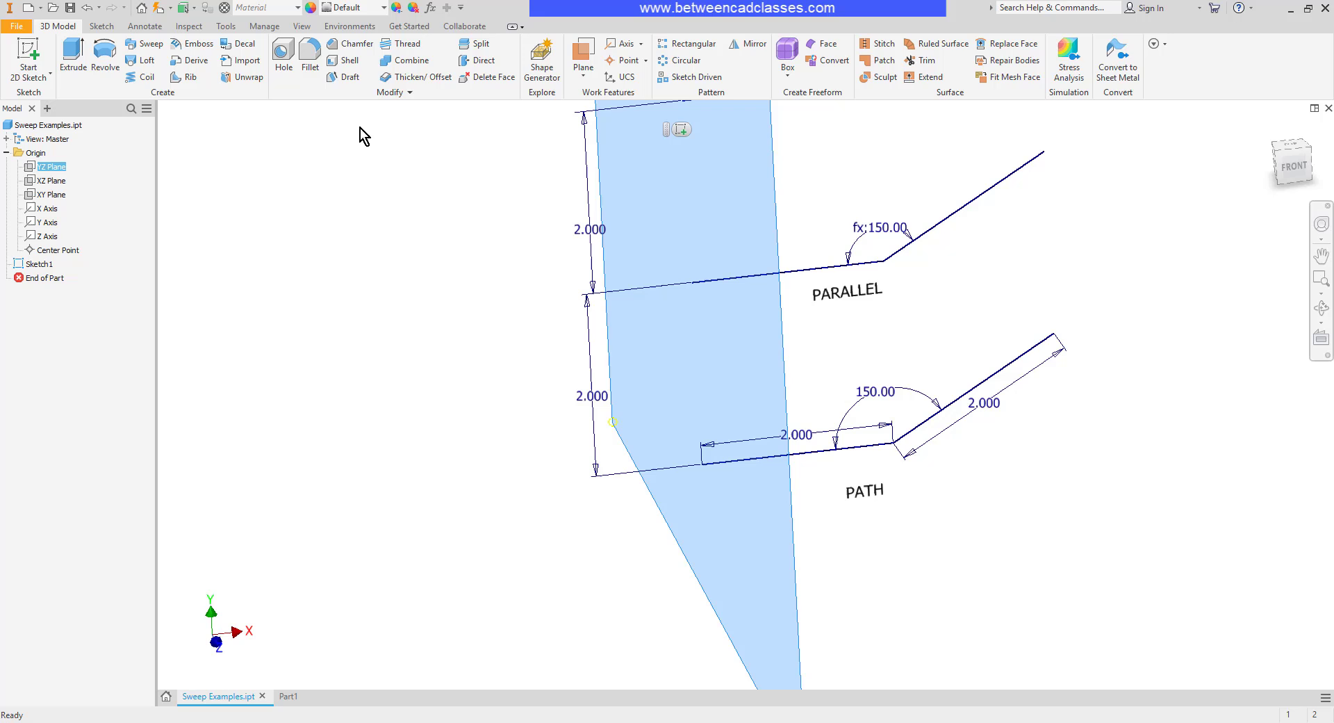
click(29, 56)
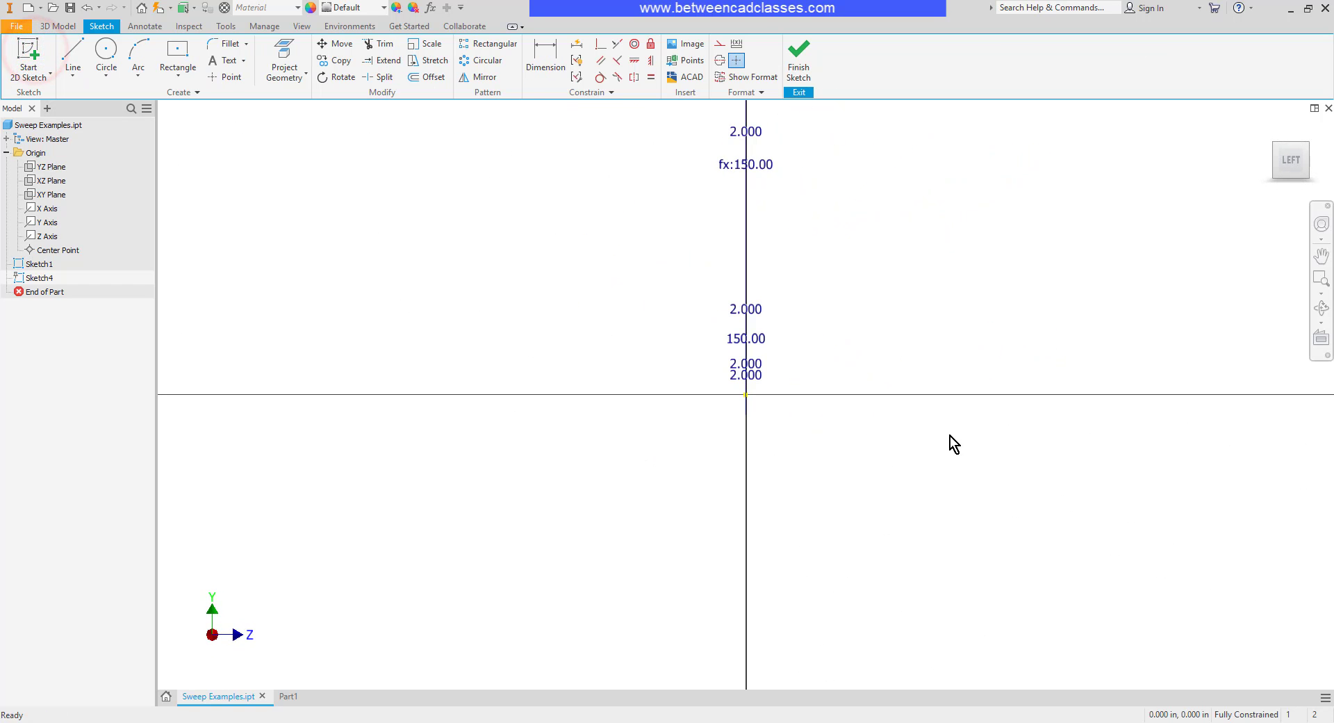
shift+middle_drag(975, 437, 932, 453)
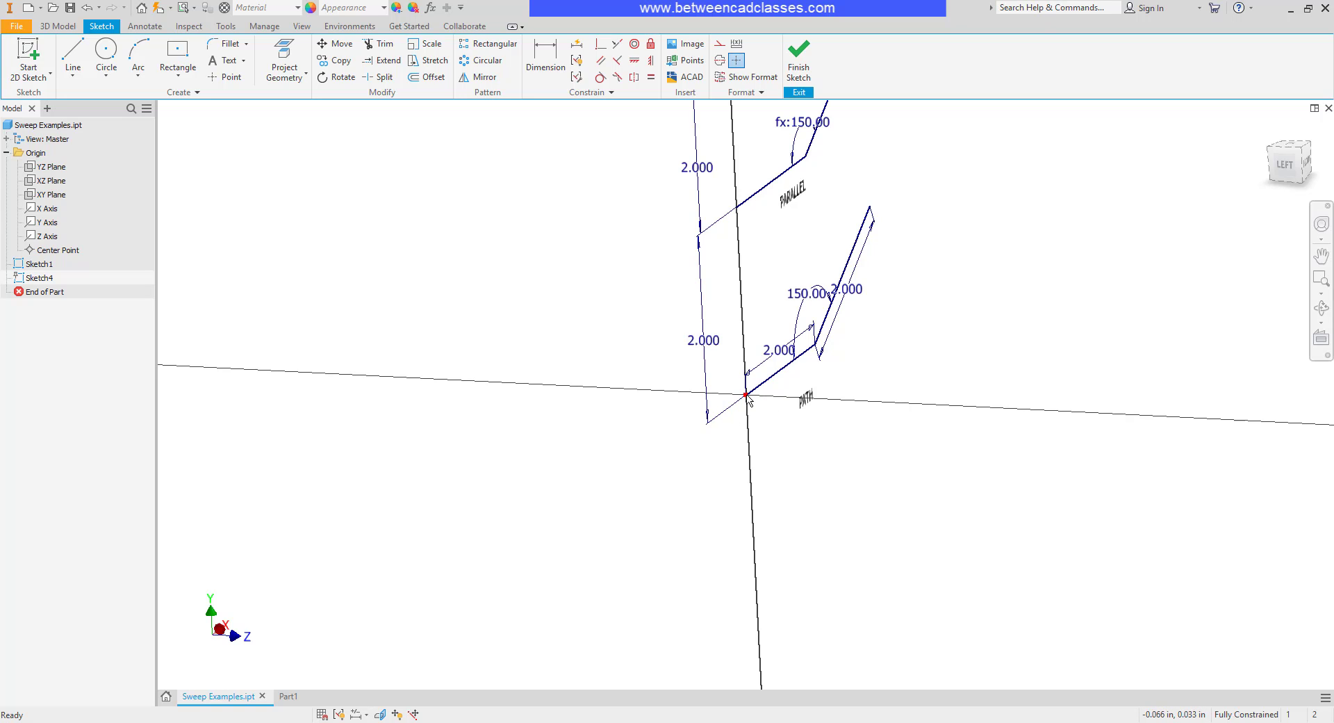
click(106, 55)
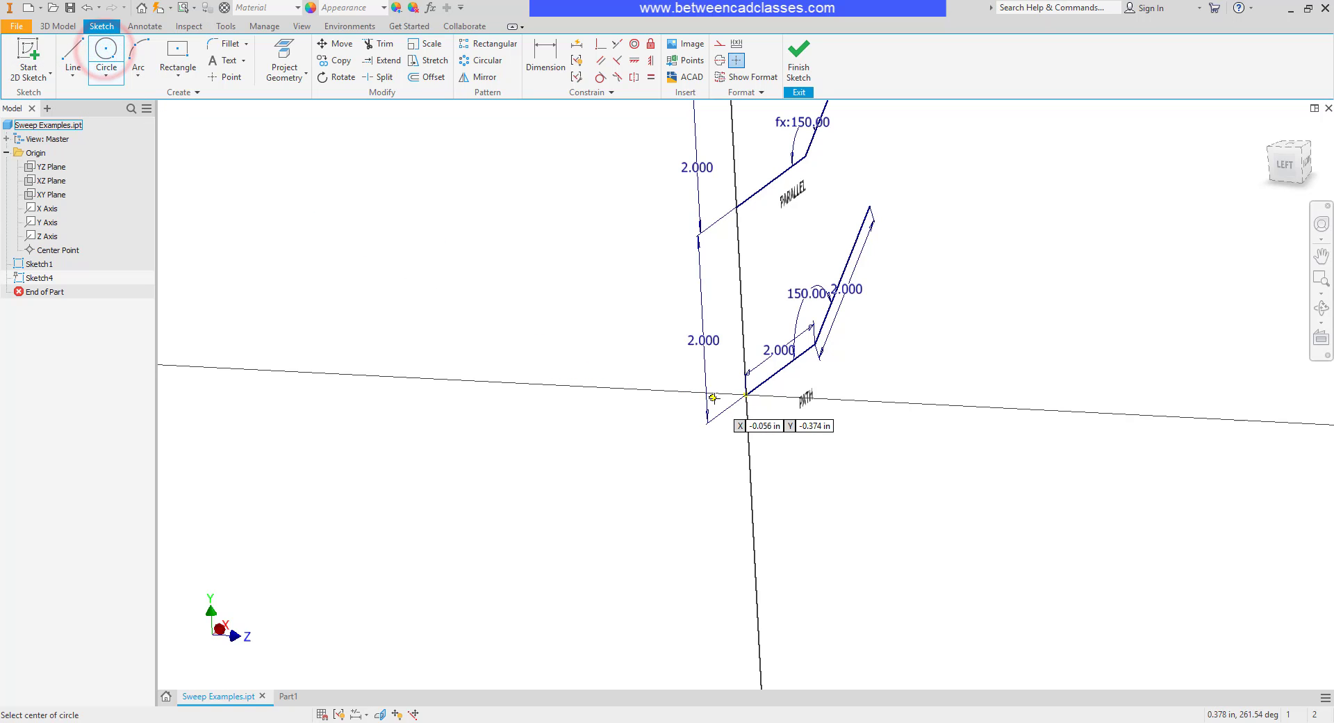
click(743, 395)
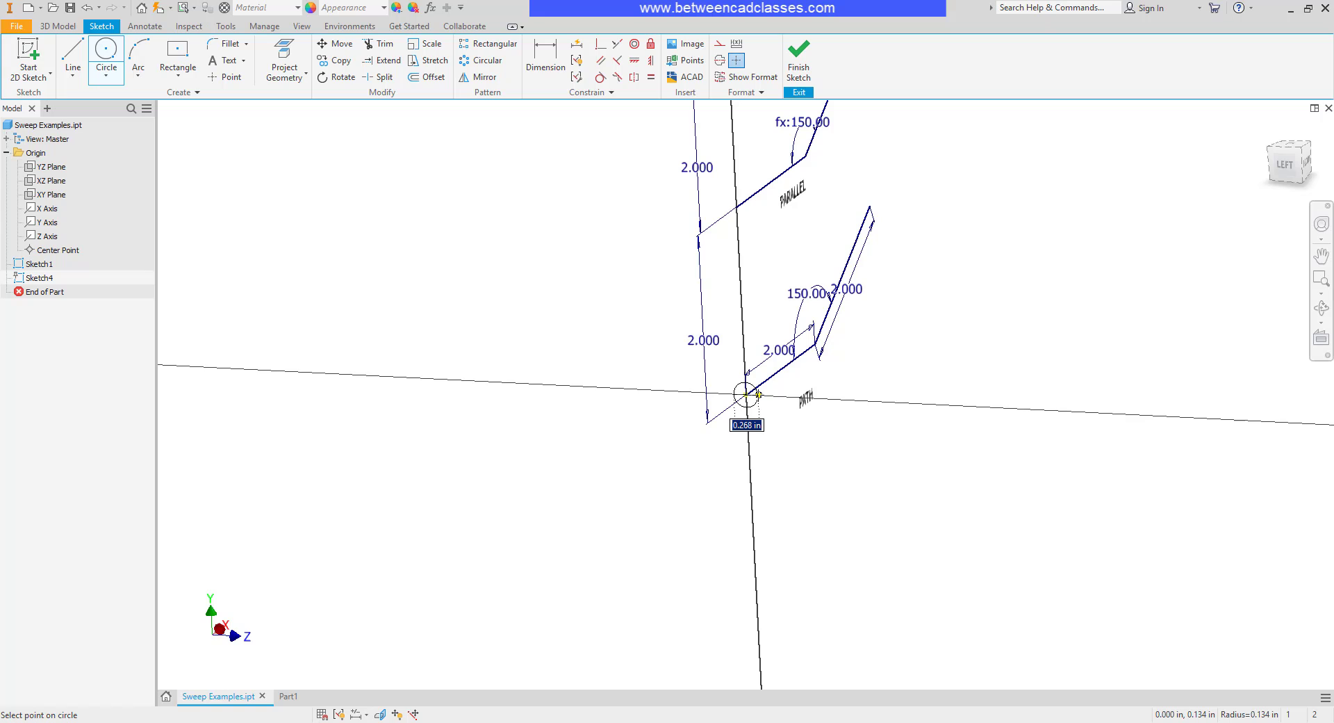
text(.25)
key(Return)
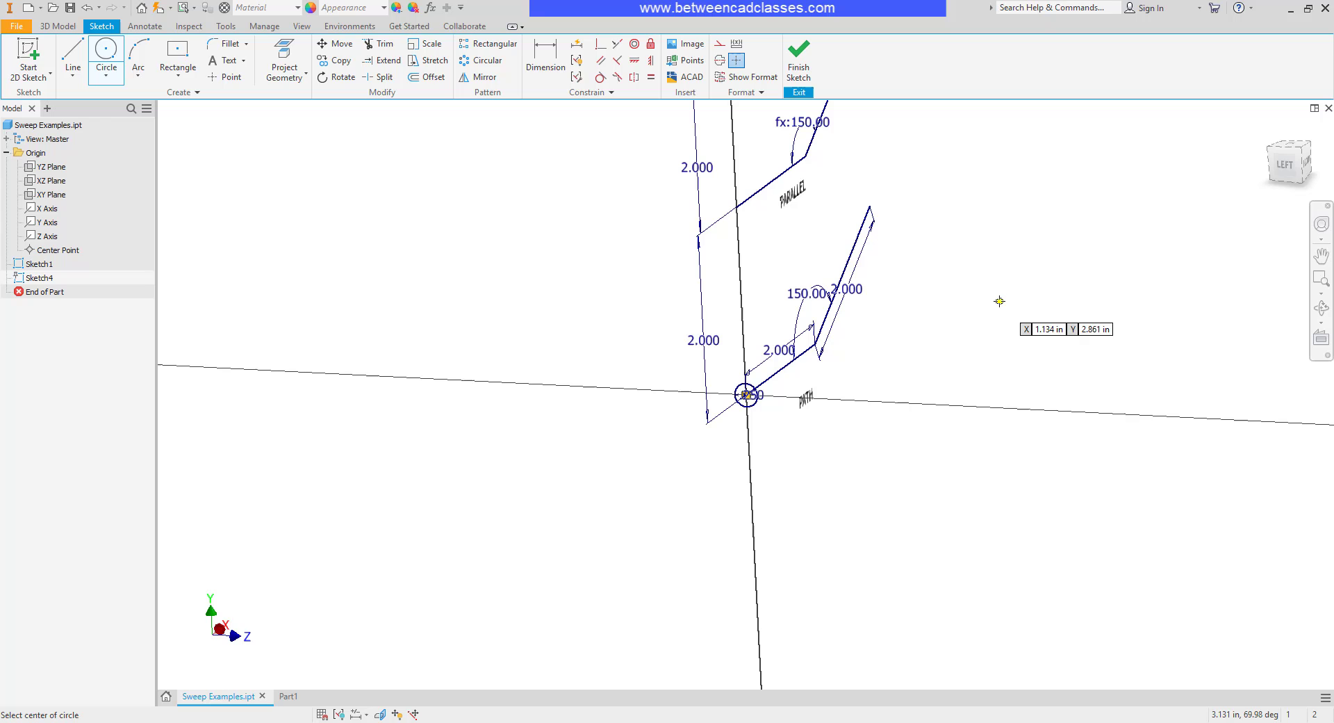
Finish the sketch and preview a sweep of the circle profile along the PATH line
click(799, 70)
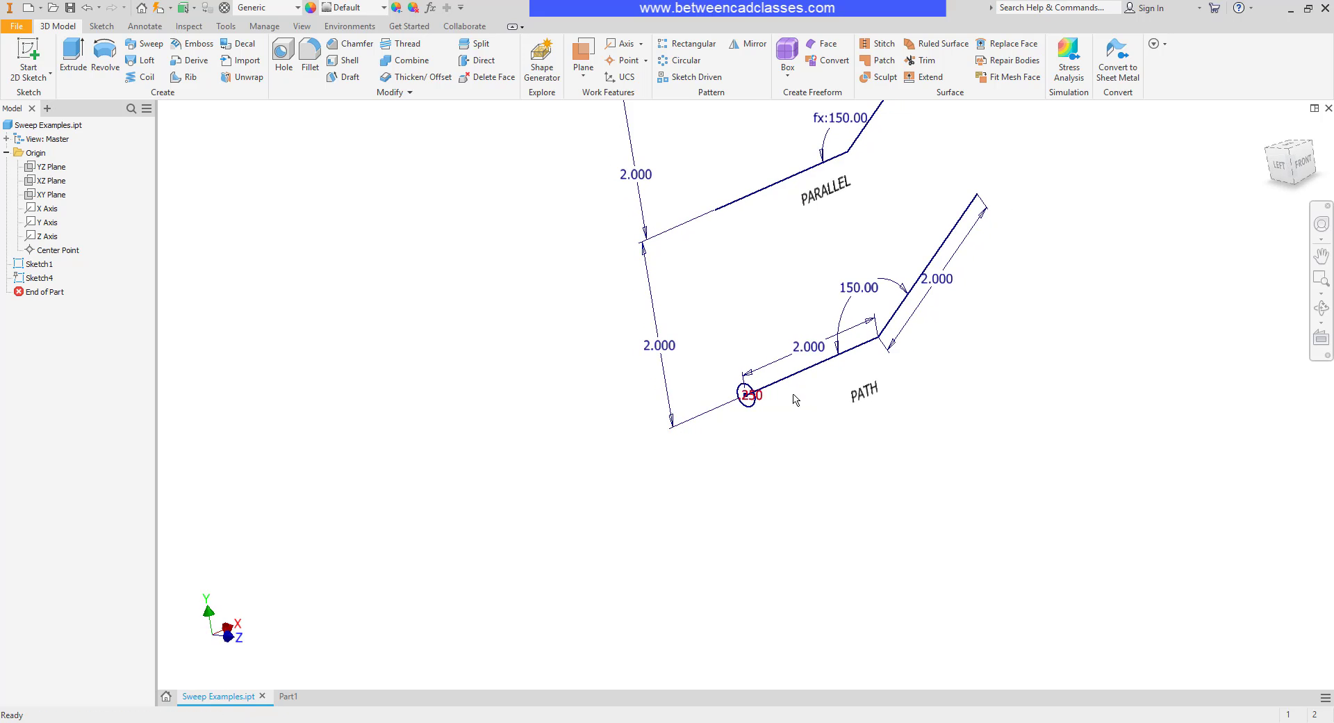
scroll(765, 408, up, 3)
middle_drag(820, 391, 791, 455)
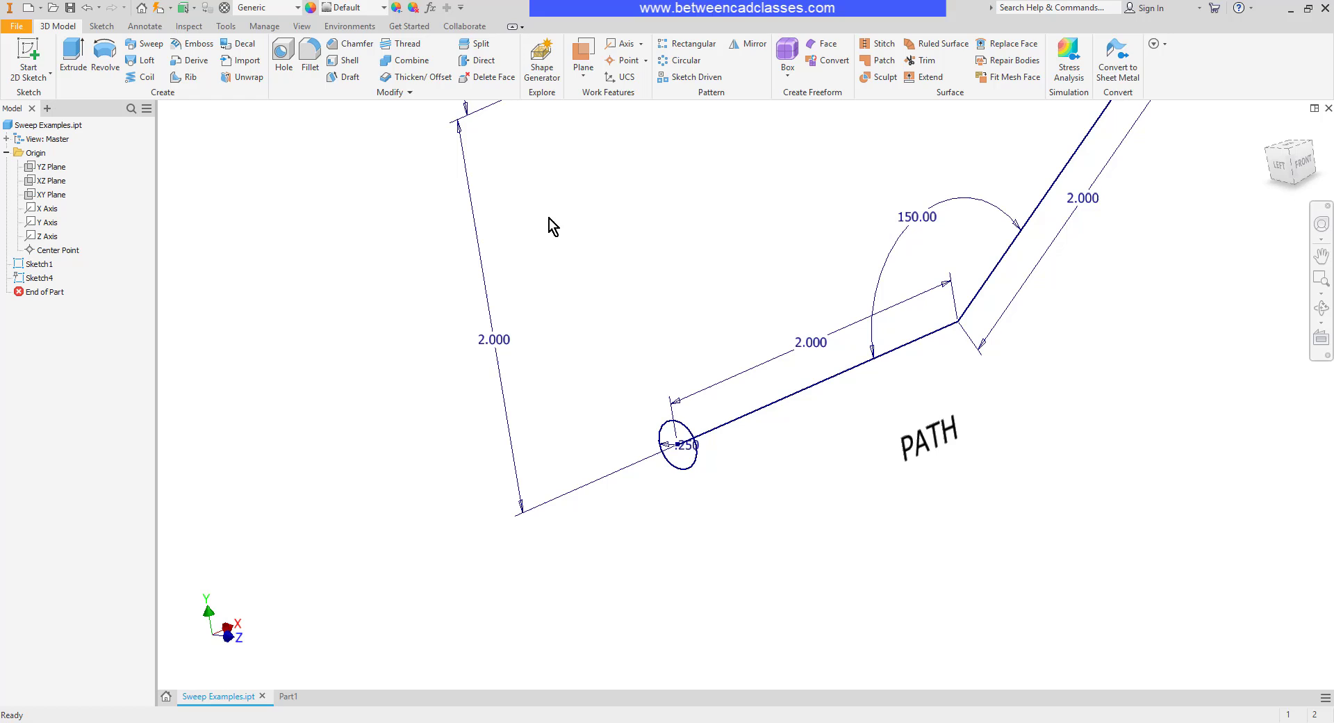
click(146, 43)
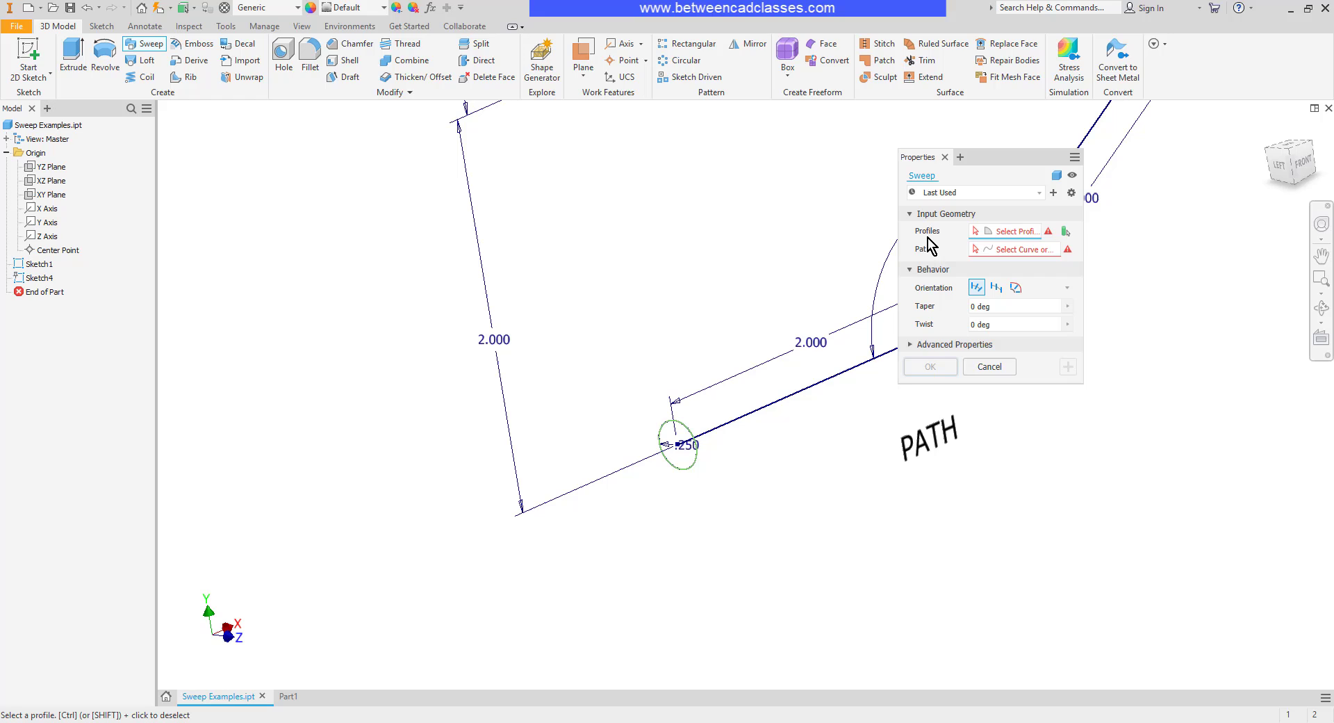
click(684, 440)
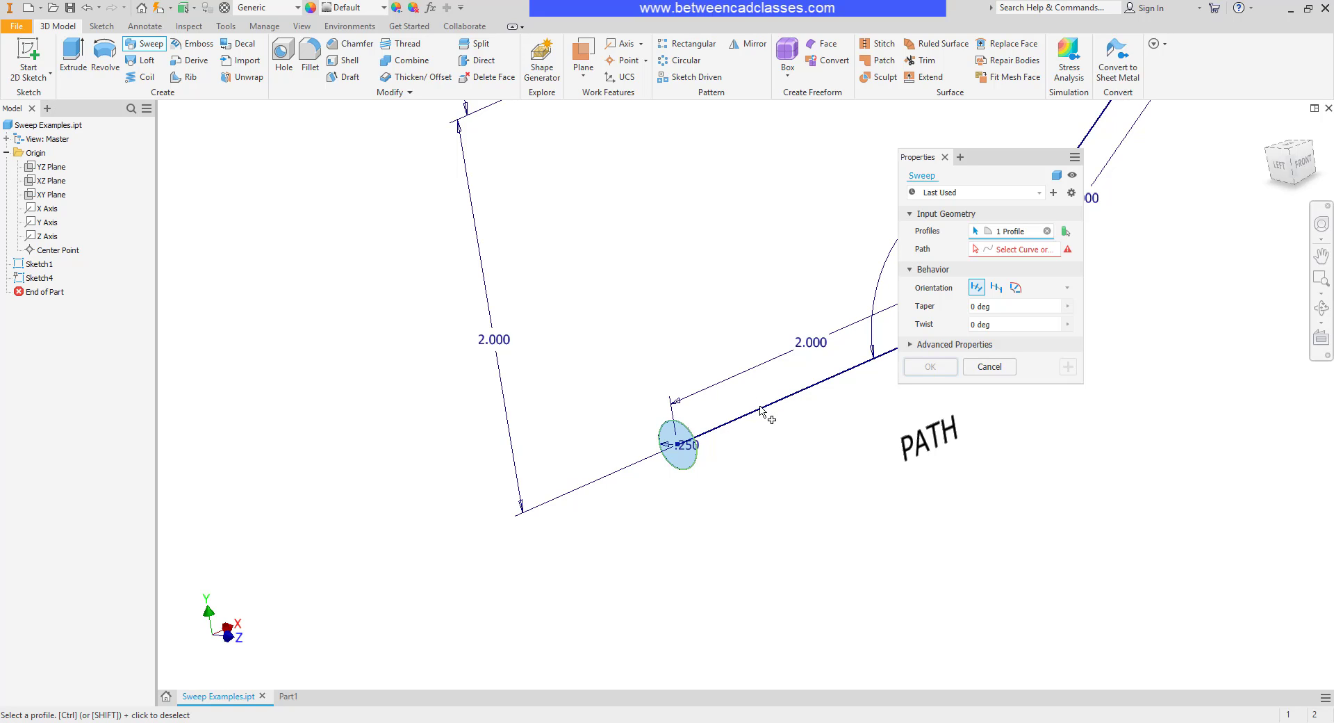
click(999, 249)
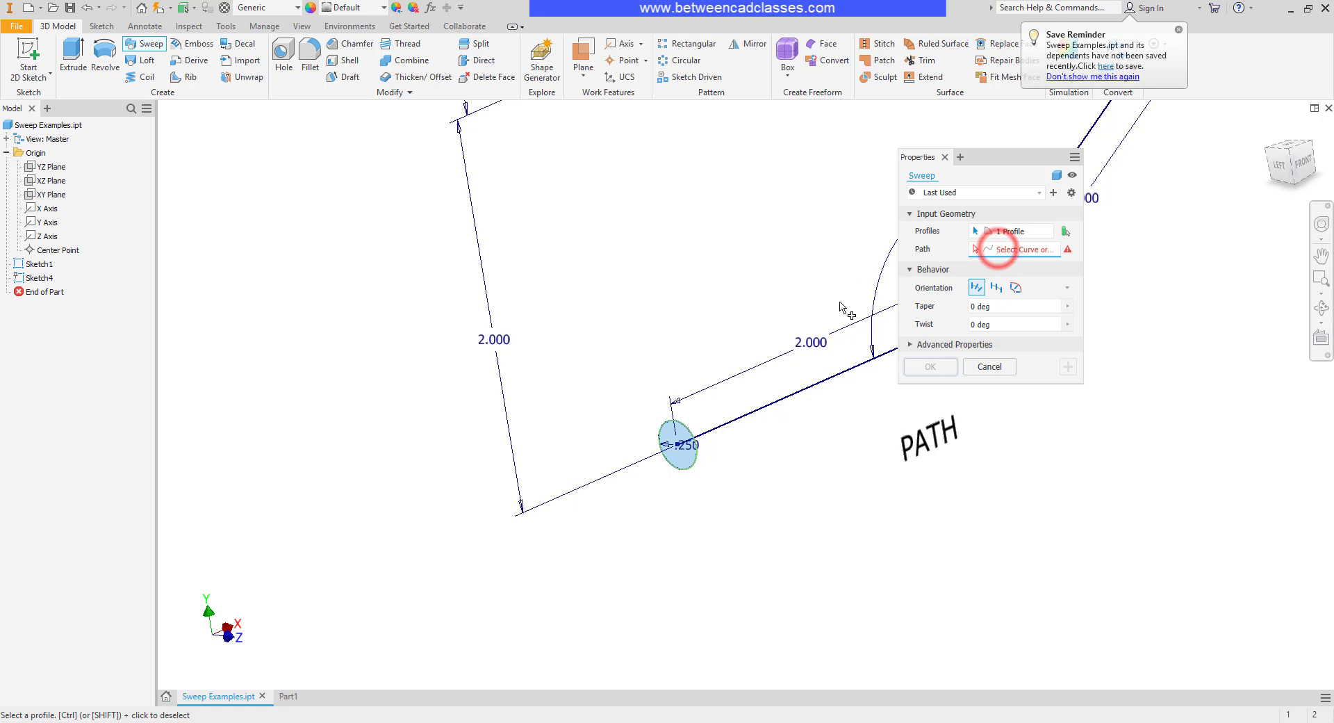
click(781, 400)
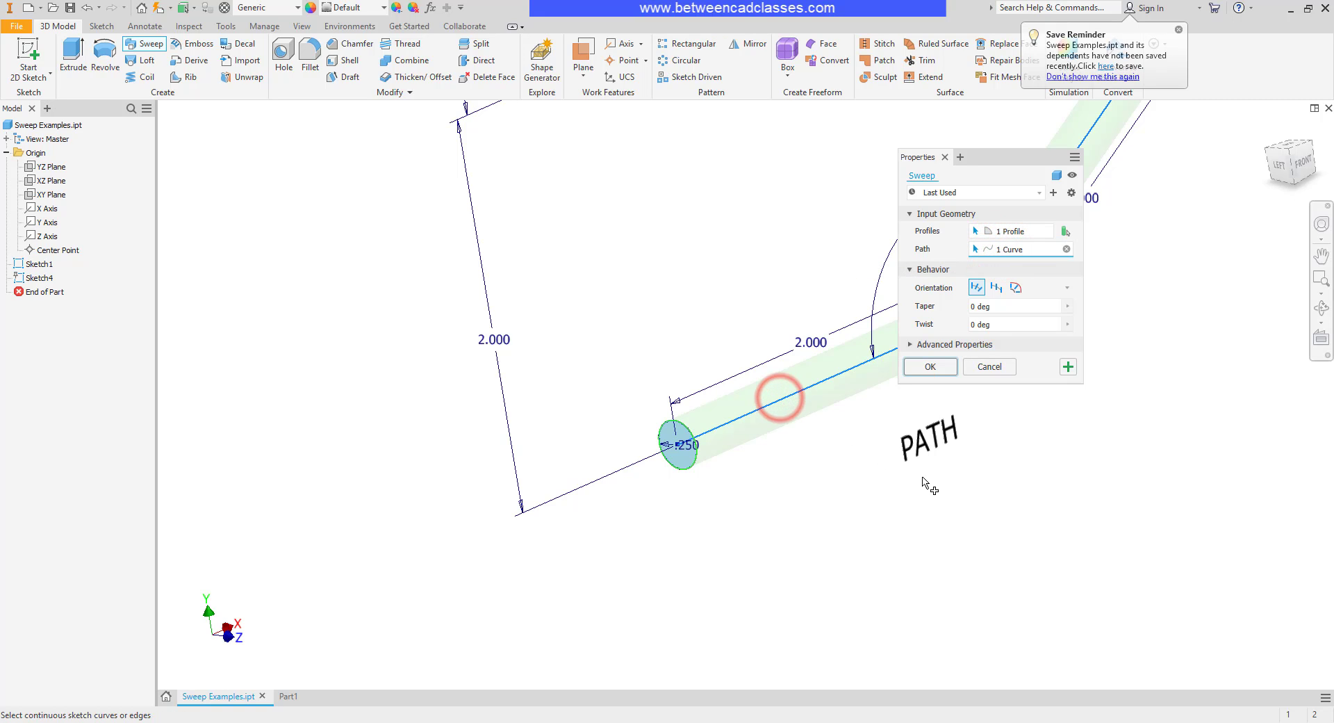
middle_drag(1057, 481, 799, 513)
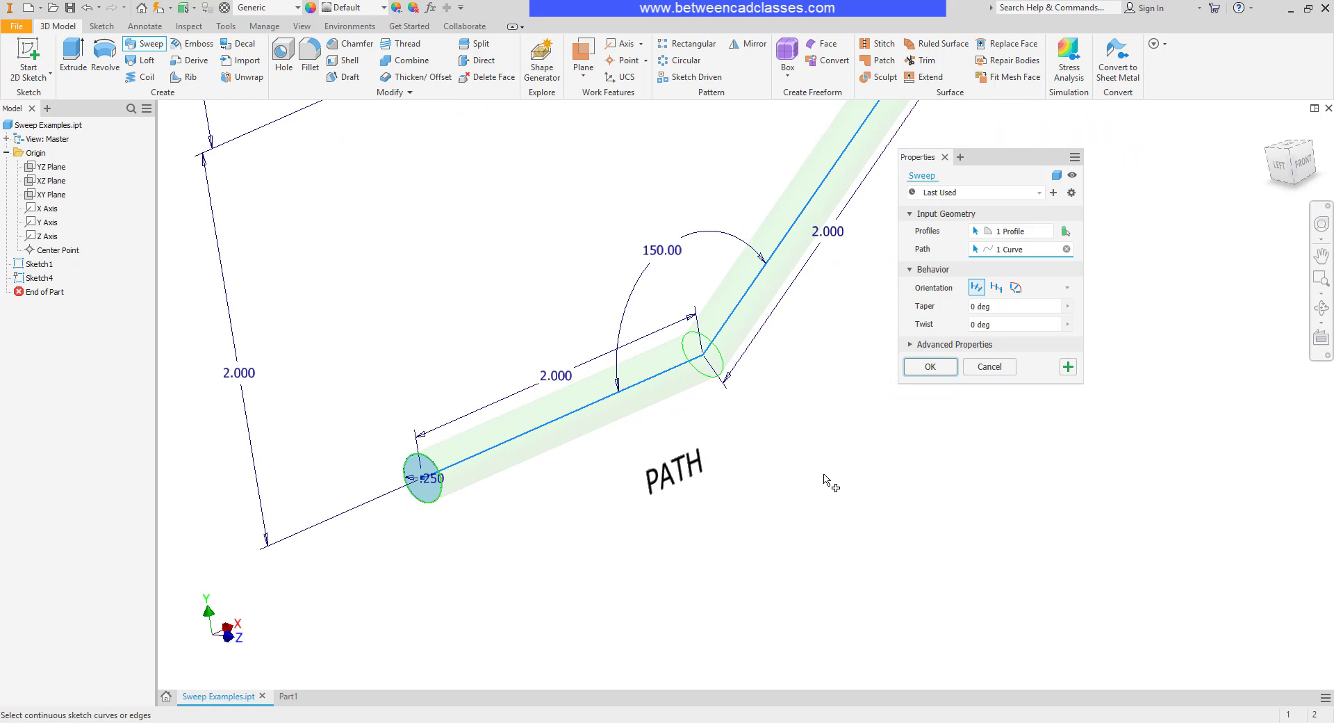
mouse_move(834, 417)
middle_down()
mouse_move(823, 462)
mouse_move(790, 480)
mouse_move(772, 471)
middle_up()
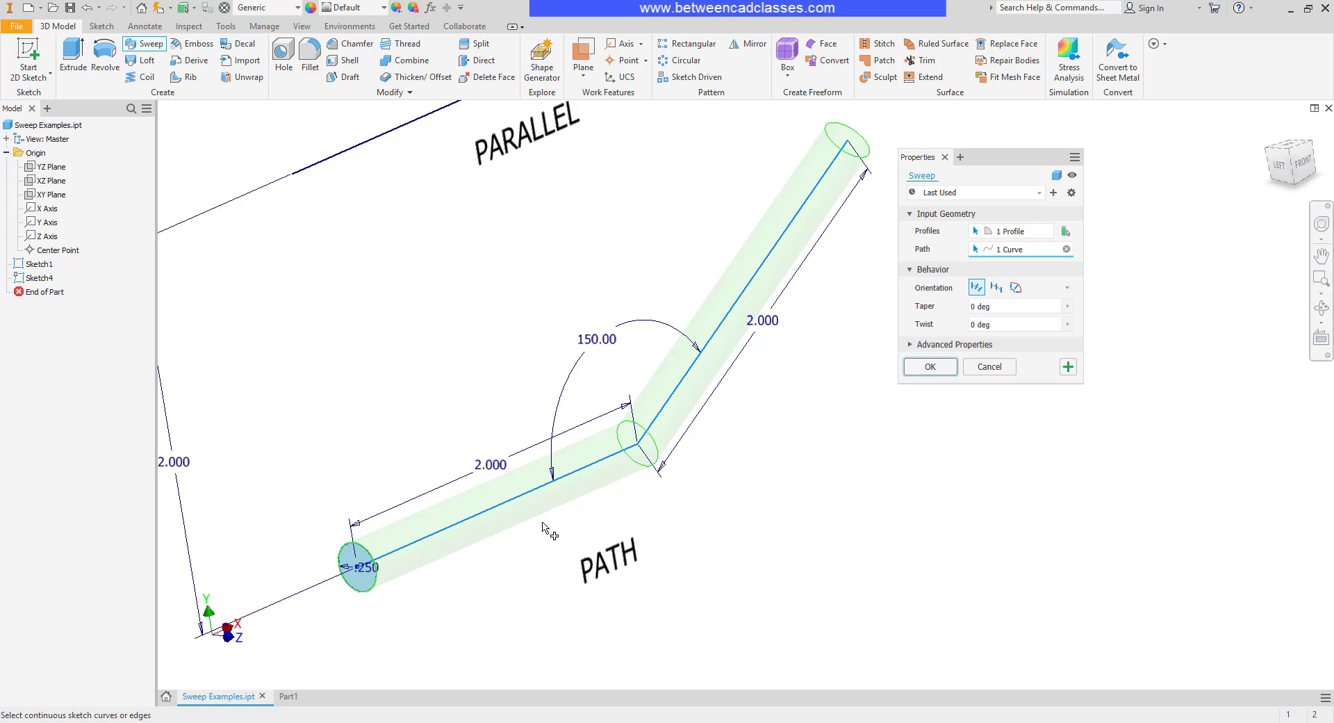
Complete the PATH sweep as a solid and share Sketch1 for reuse
click(948, 368)
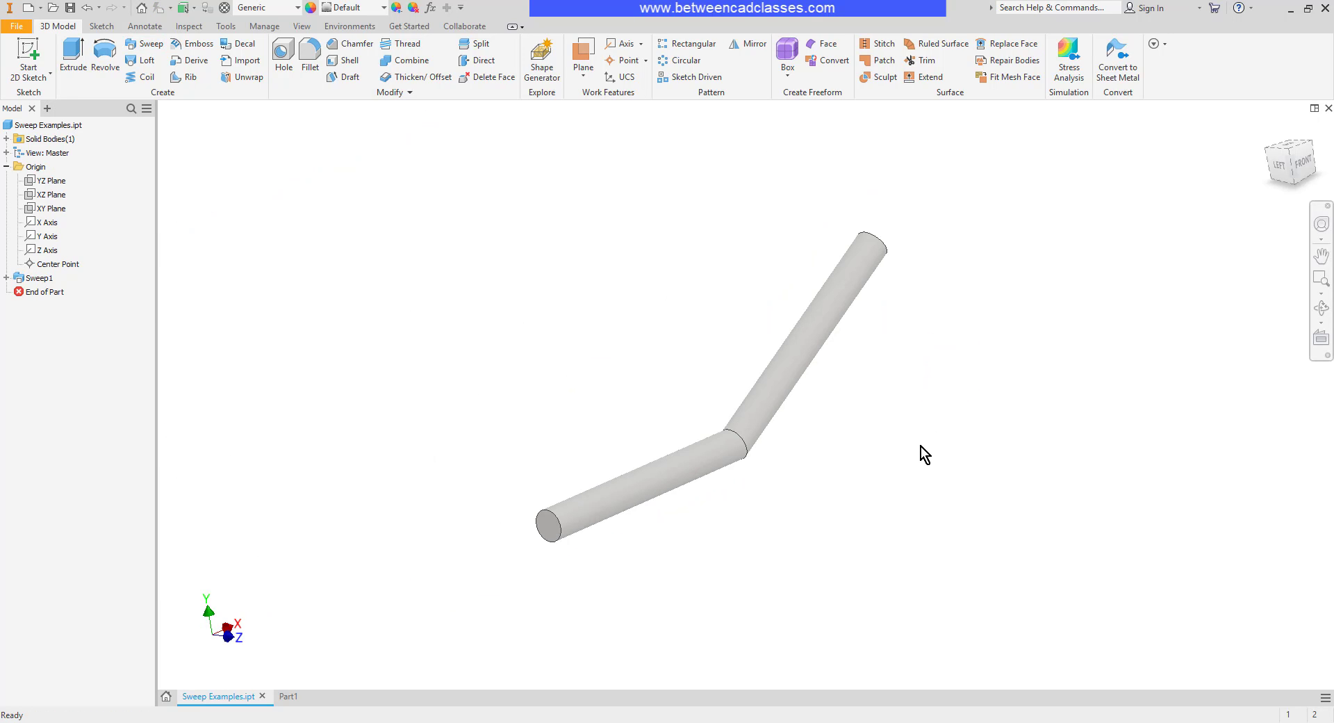
click(7, 277)
right_click(47, 295)
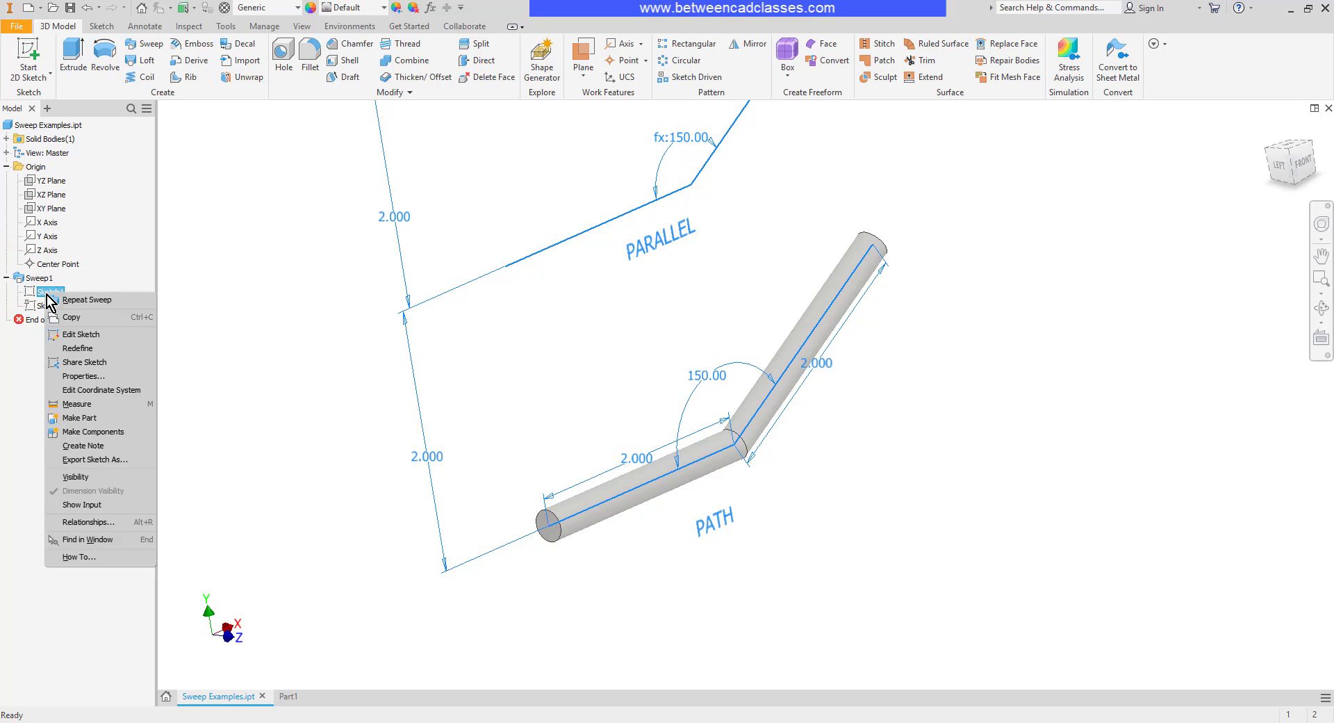
click(104, 360)
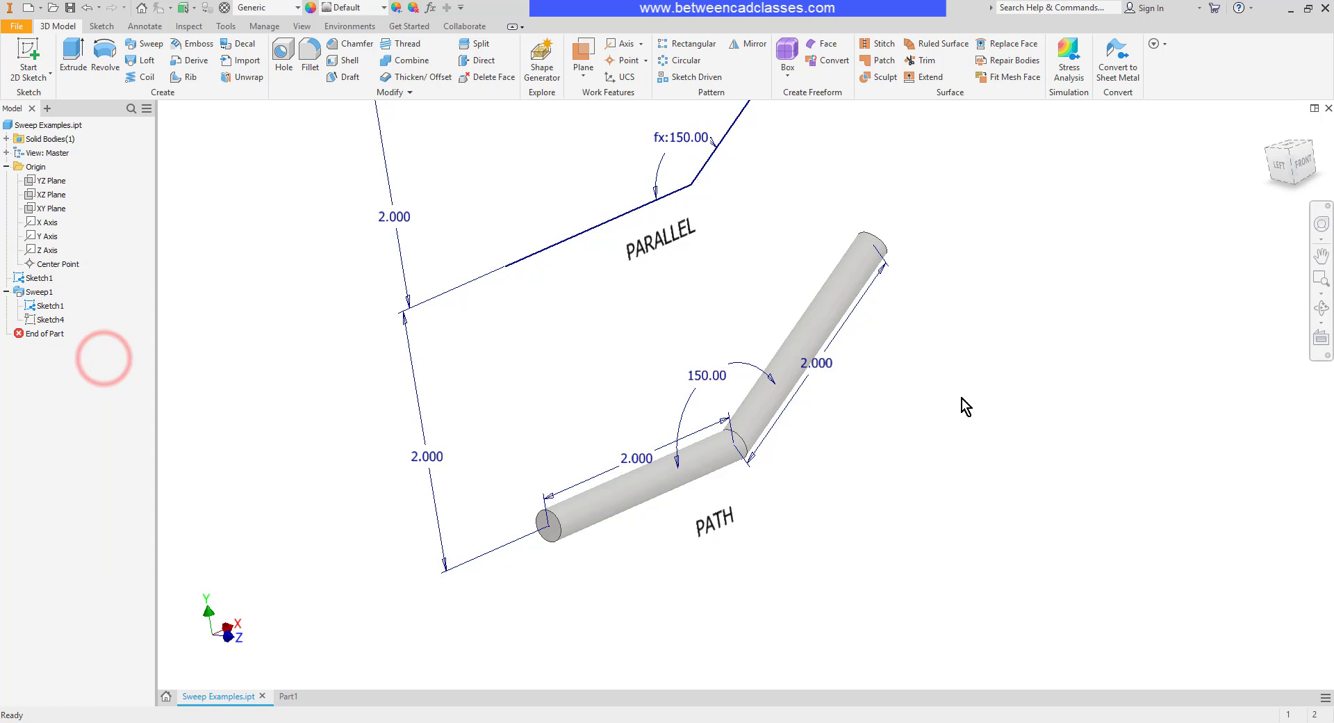
Start a new 2D sketch on the YZ plane
middle_drag(962, 399, 981, 489)
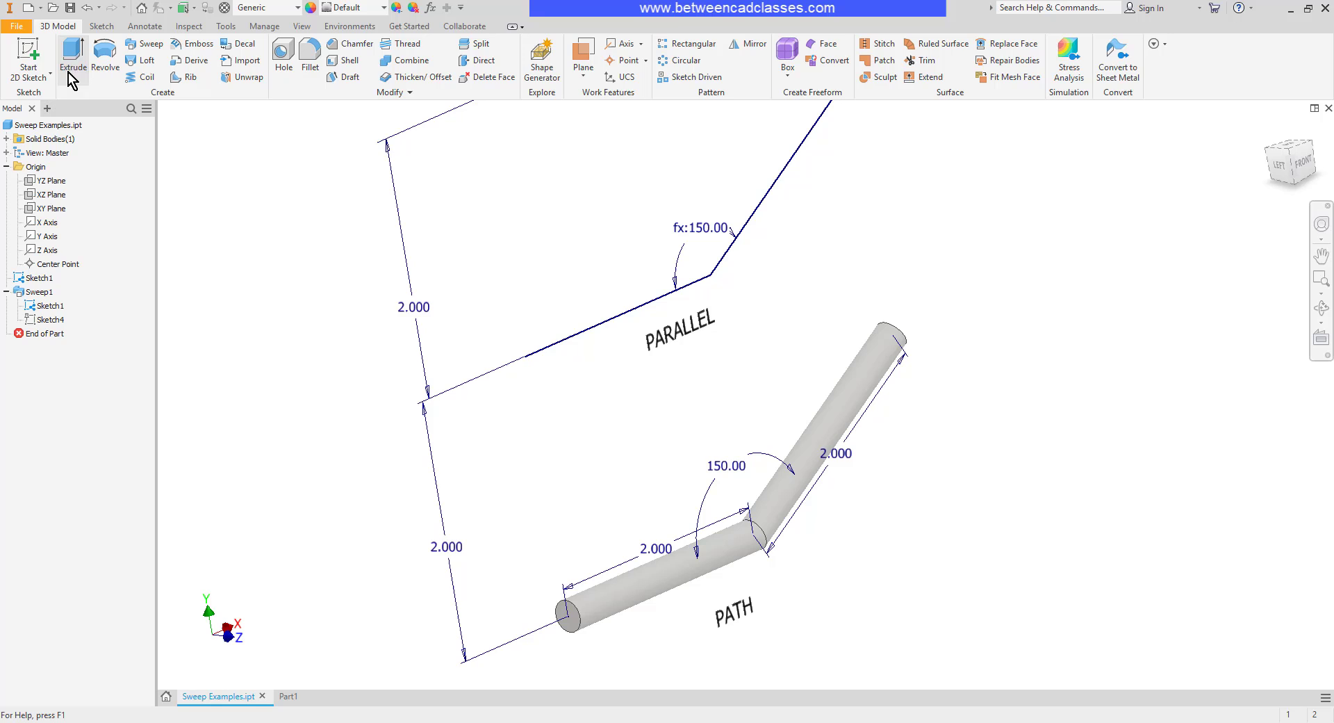
click(30, 53)
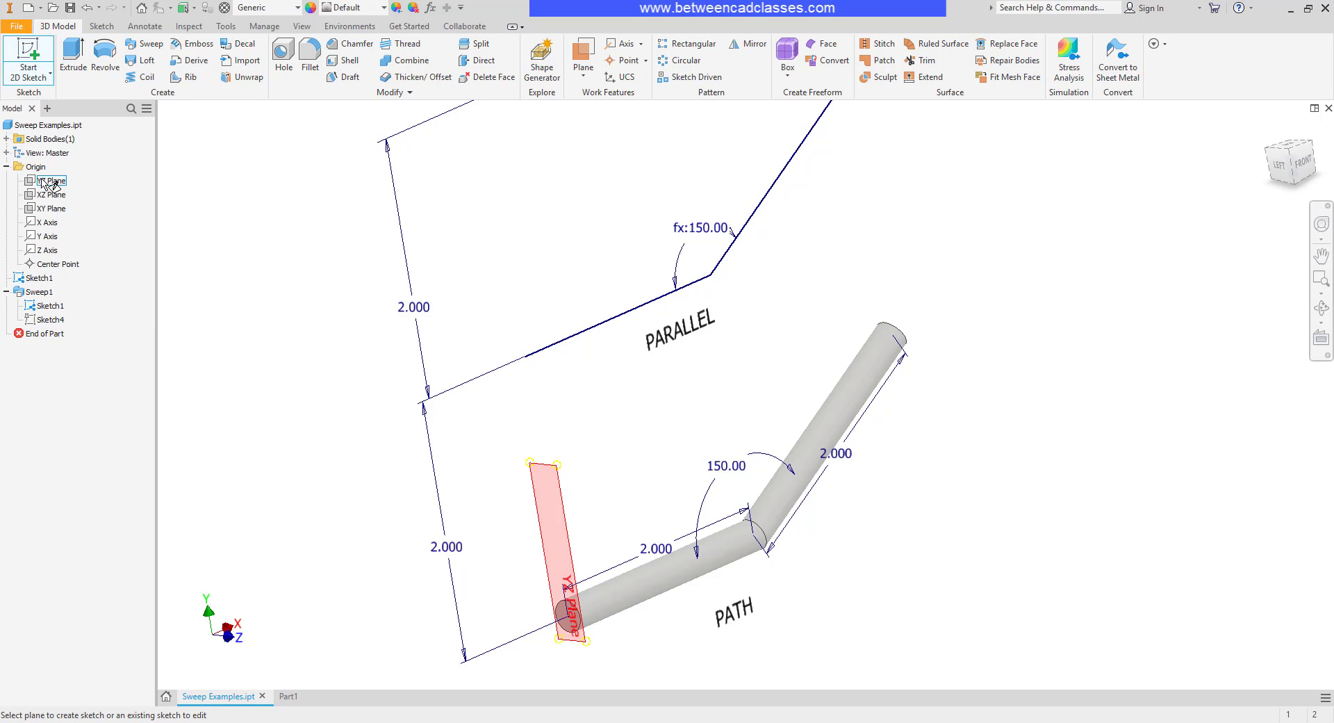
click(50, 180)
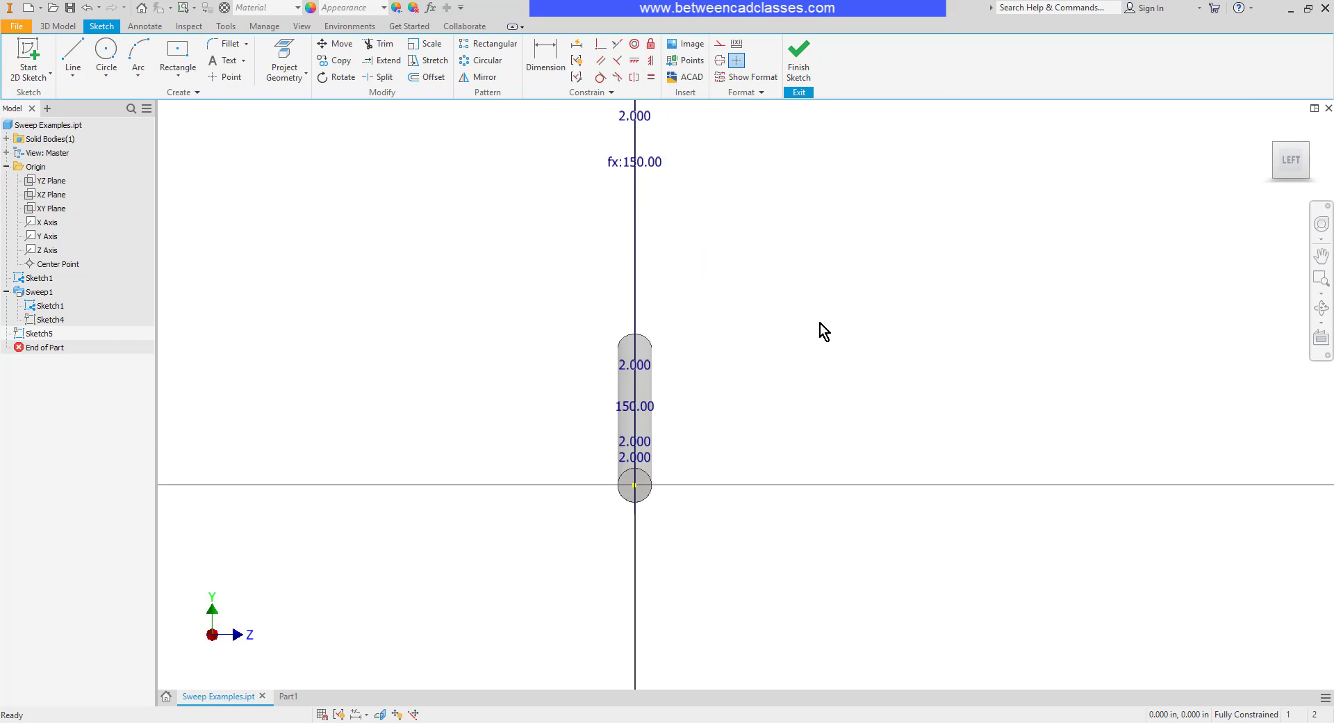
mouse_move(822, 331)
shift+middle_down()
mouse_move(627, 236)
mouse_move(602, 351)
shift+middle_up()
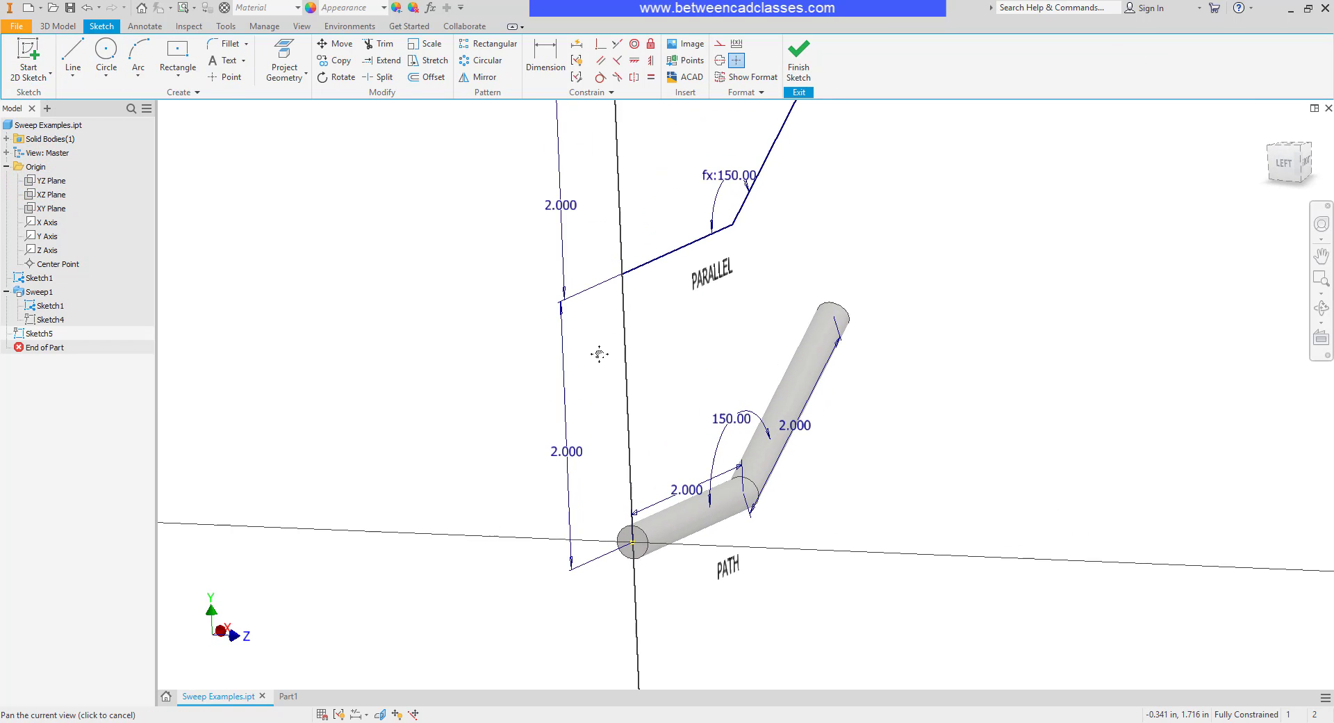
Project the PARALLEL line's start, draw a .250 circle there, and finish the sketch
click(283, 55)
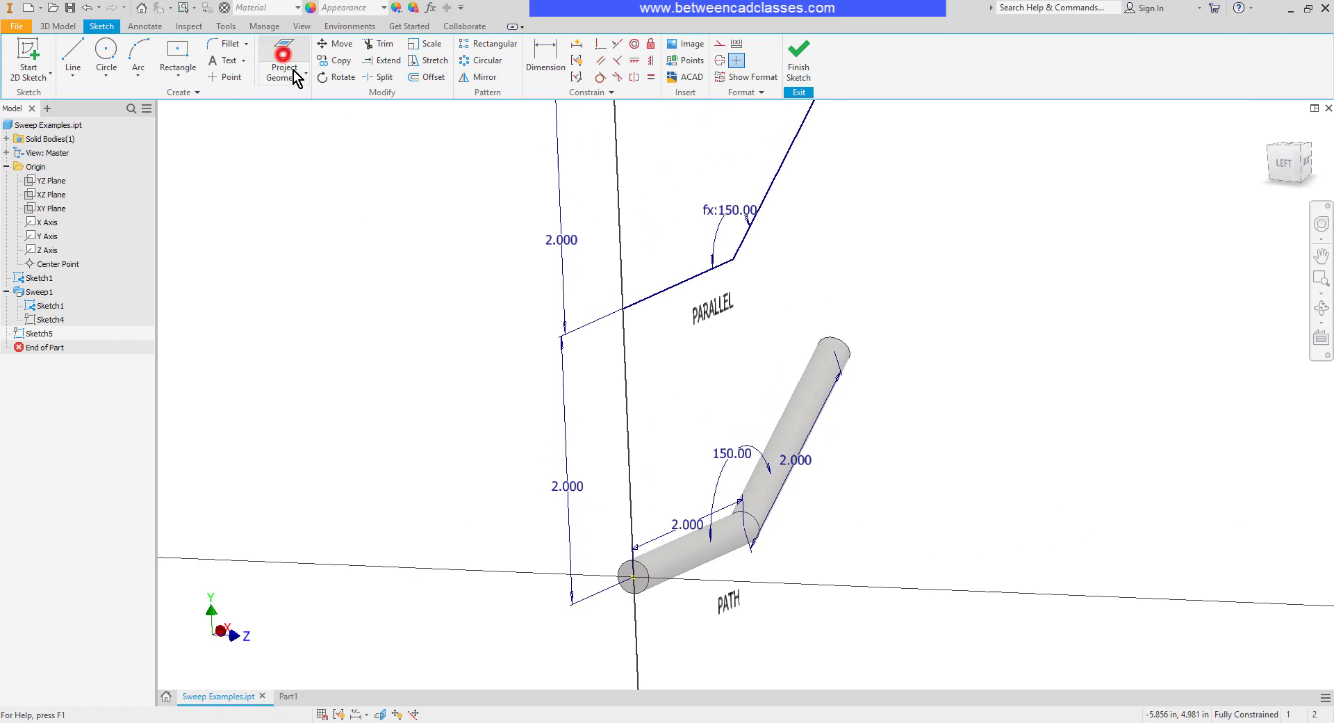
click(622, 313)
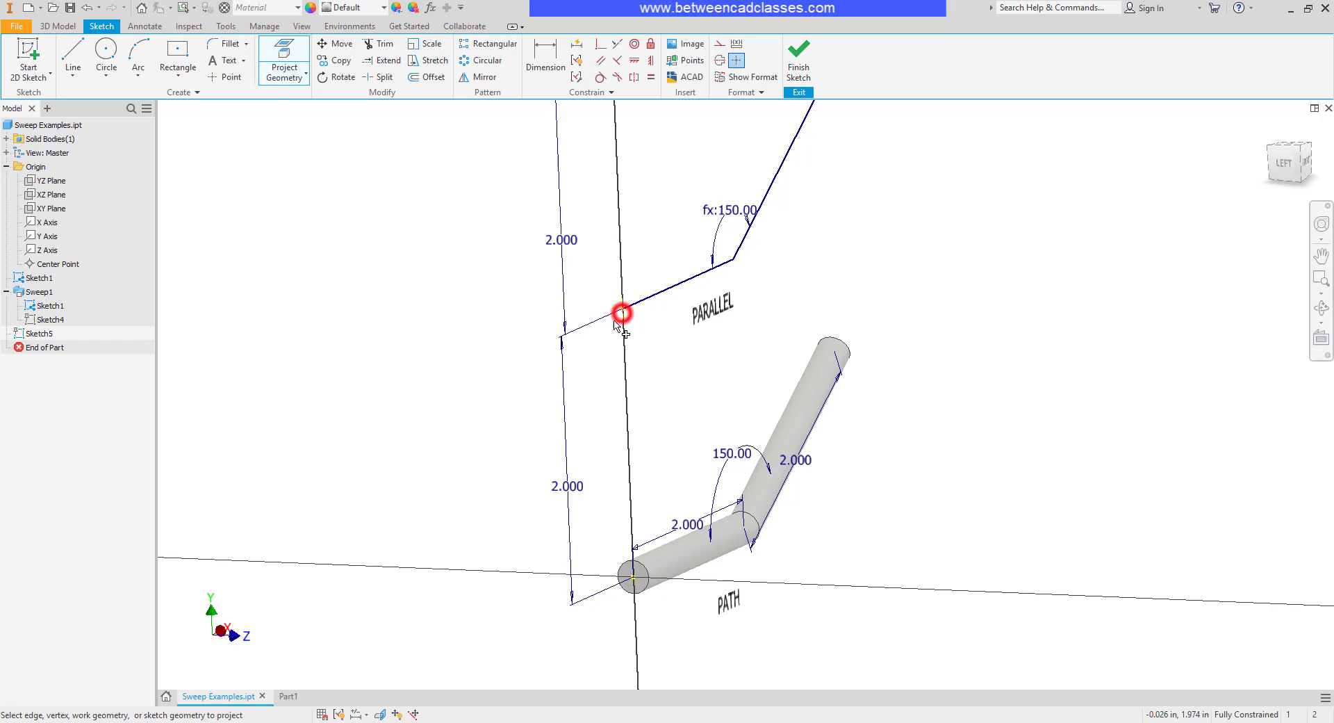
click(106, 55)
click(619, 308)
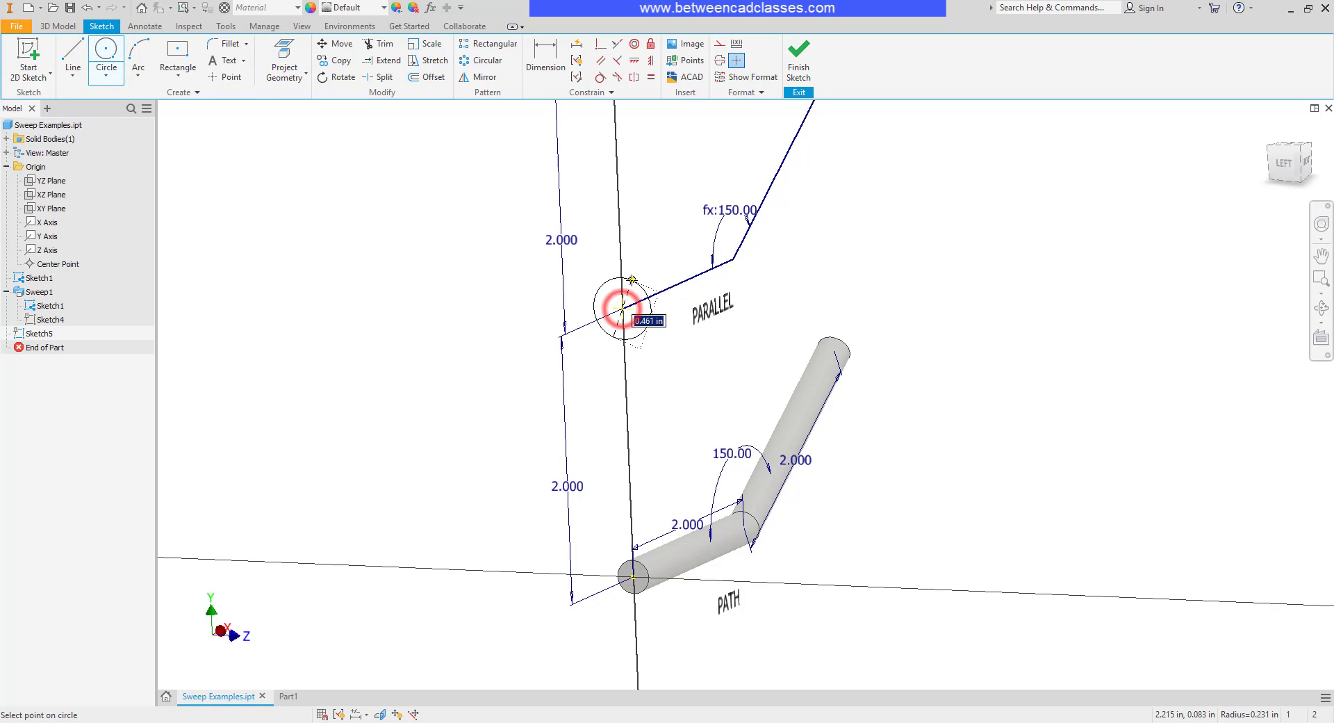
text(.25)
key(Return)
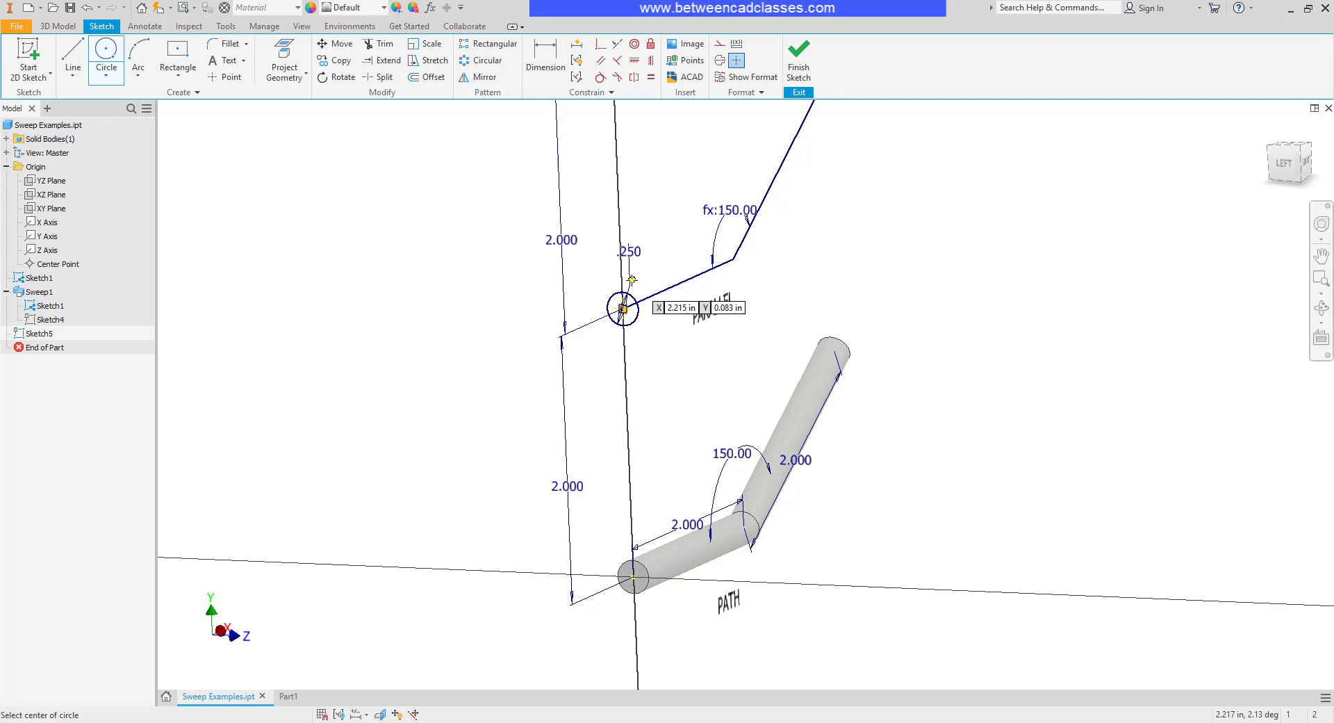
click(790, 64)
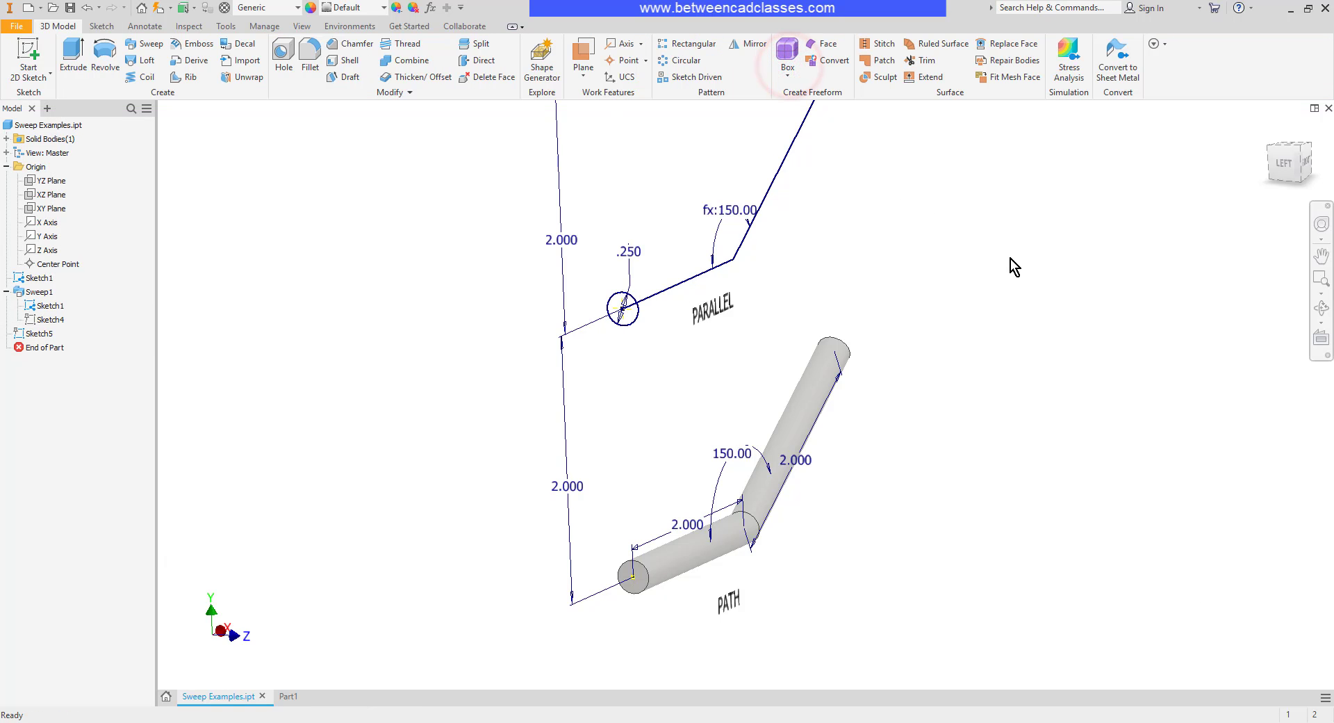
Sweep the circle along the PARALLEL line with Fixed orientation, creating Sweep2
click(145, 43)
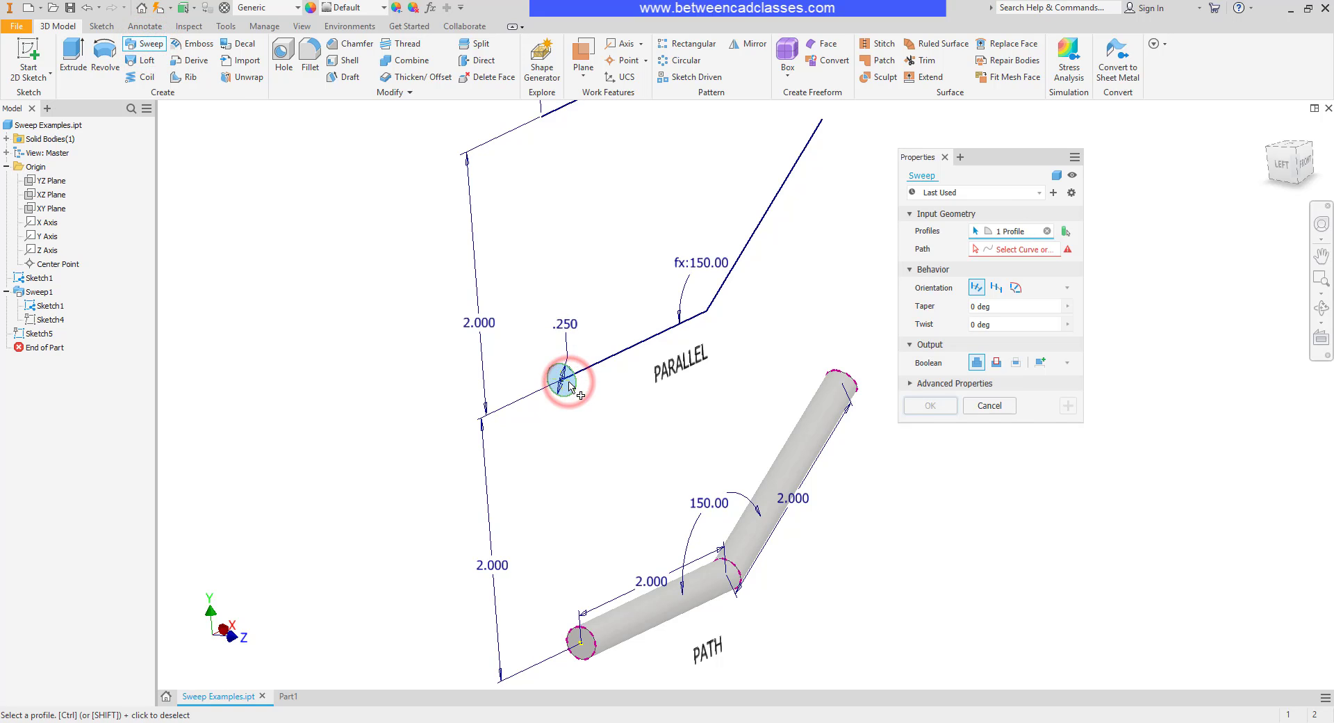
click(998, 250)
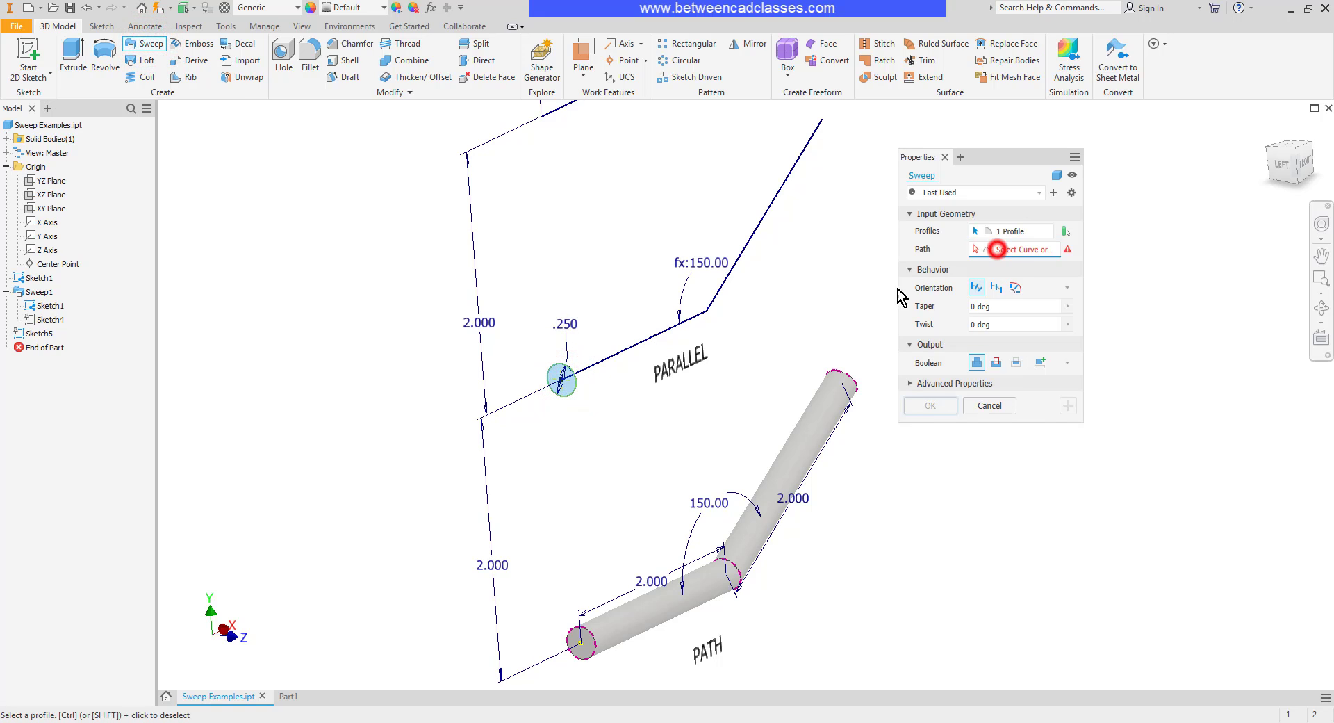
click(636, 344)
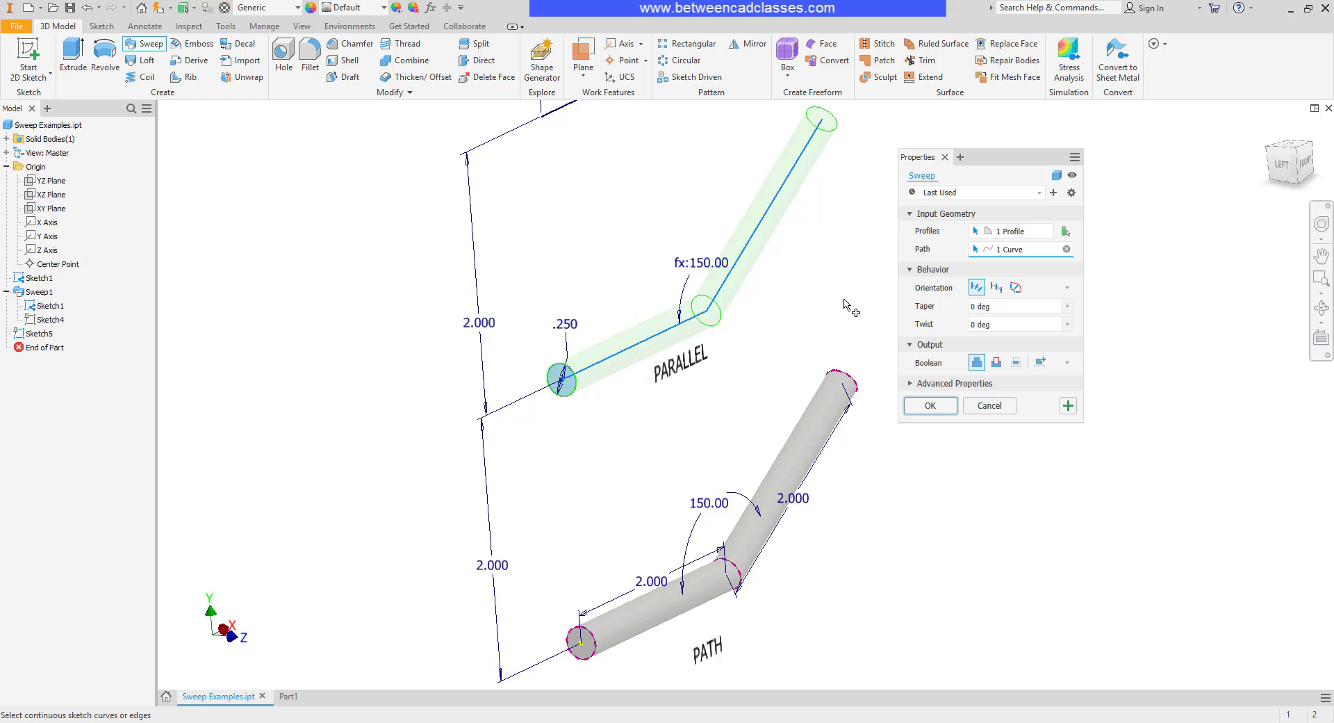
click(997, 291)
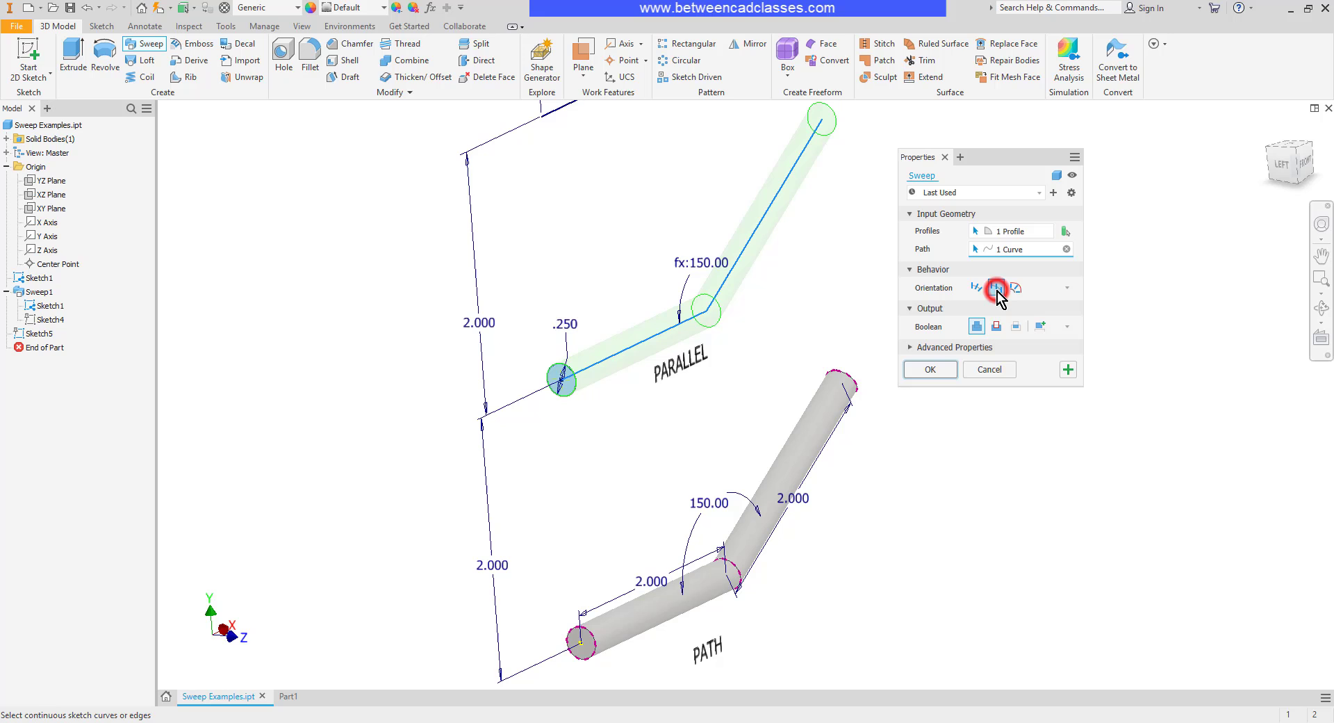
click(936, 373)
mouse_move(695, 365)
shift+middle_down()
mouse_move(727, 368)
mouse_move(693, 378)
mouse_move(616, 352)
mouse_move(551, 387)
mouse_move(629, 379)
mouse_move(586, 368)
shift+middle_up()
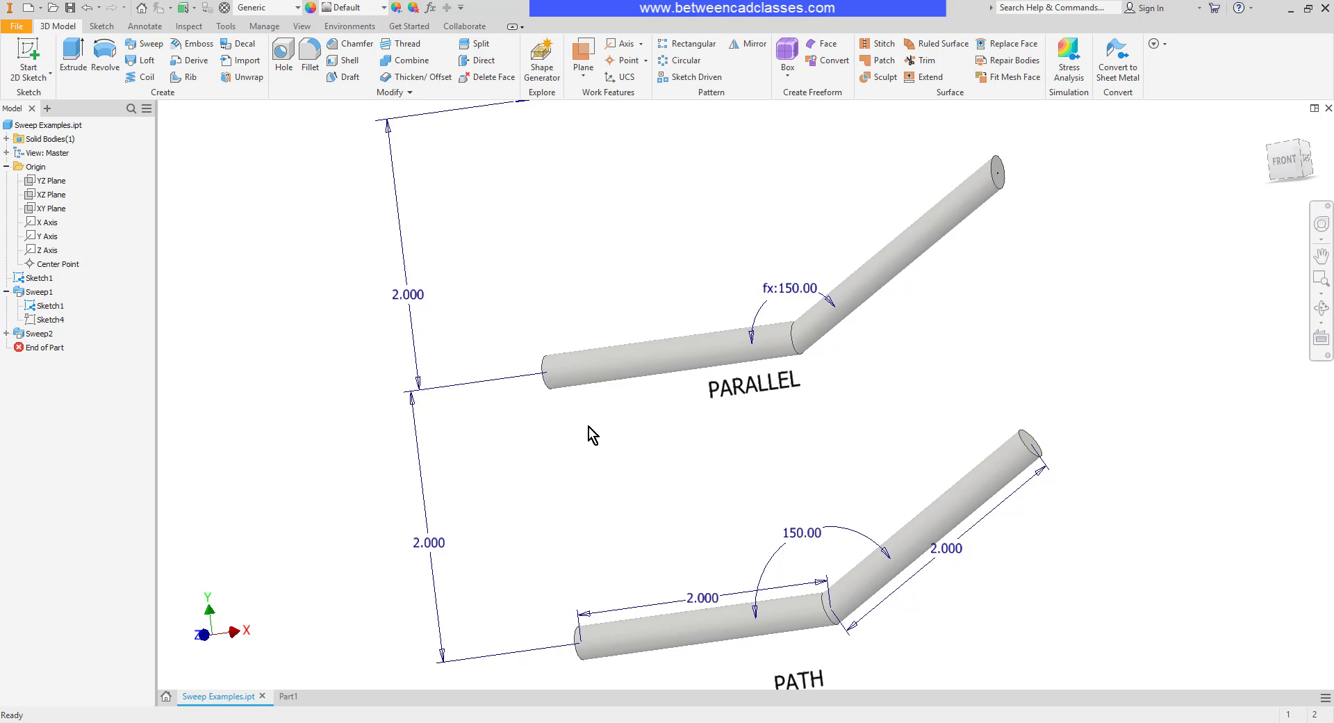
Use the front and home views, then zoom onto the upper 2.000 square-cornered path sketch
click(1285, 160)
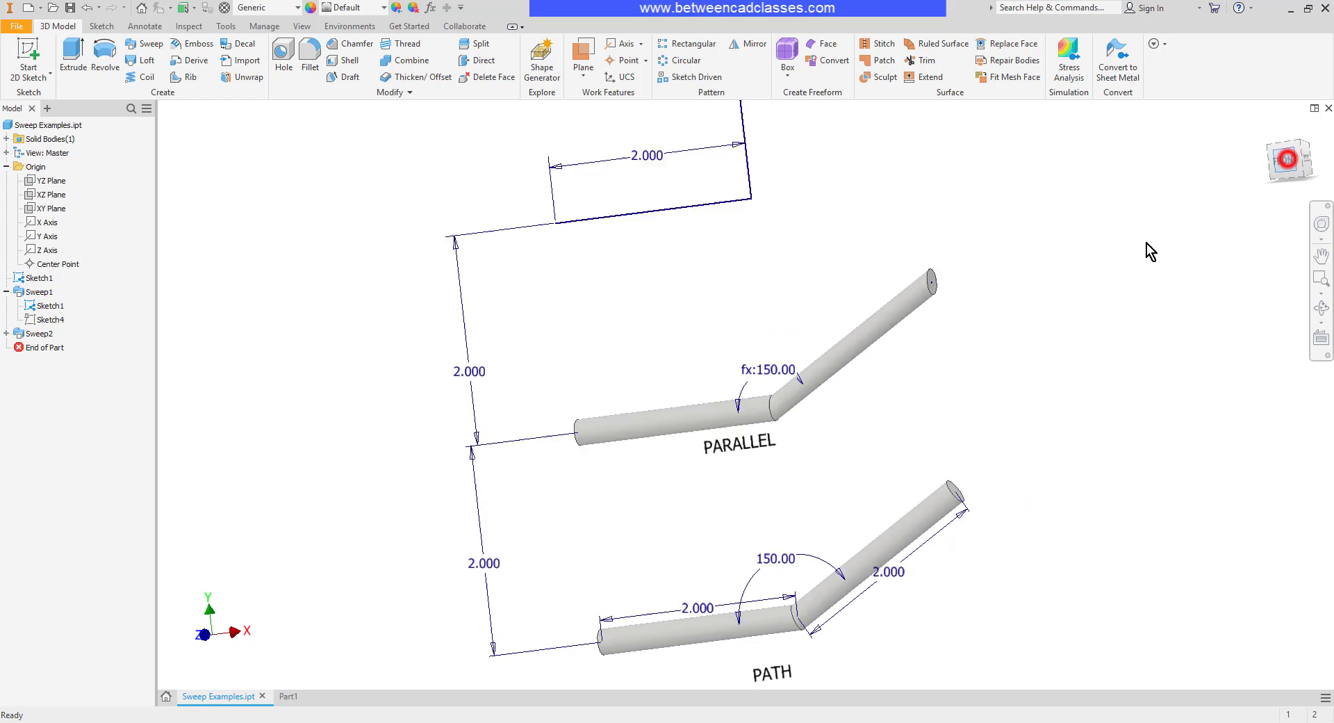
middle_drag(712, 588, 781, 406)
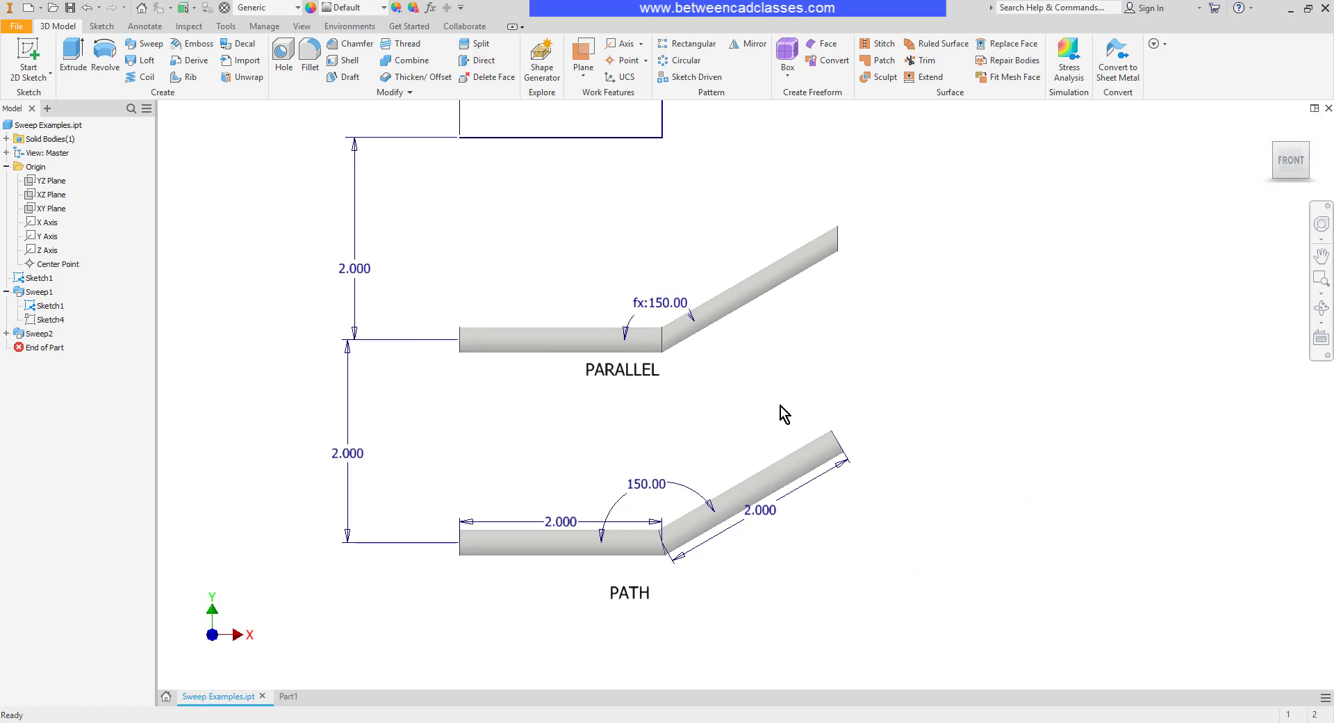
scroll(777, 392, up, 3)
scroll(748, 602, down, 2)
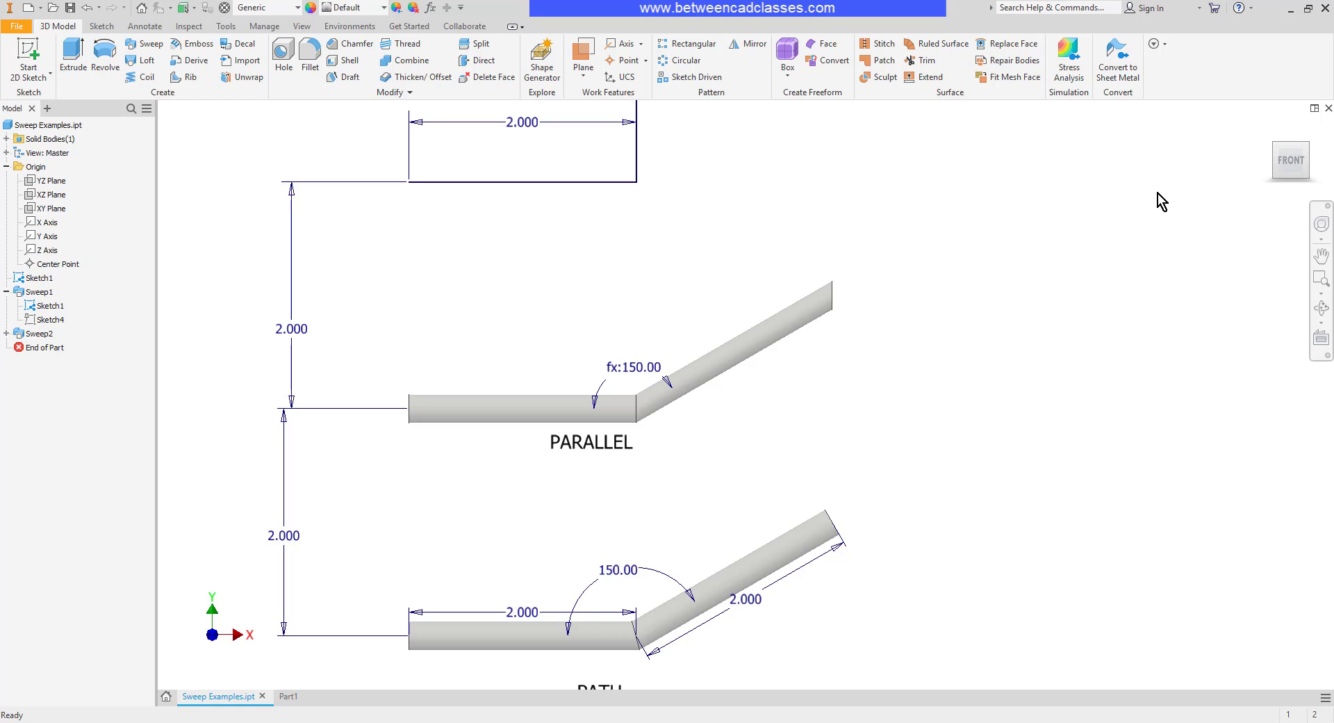
click(1270, 127)
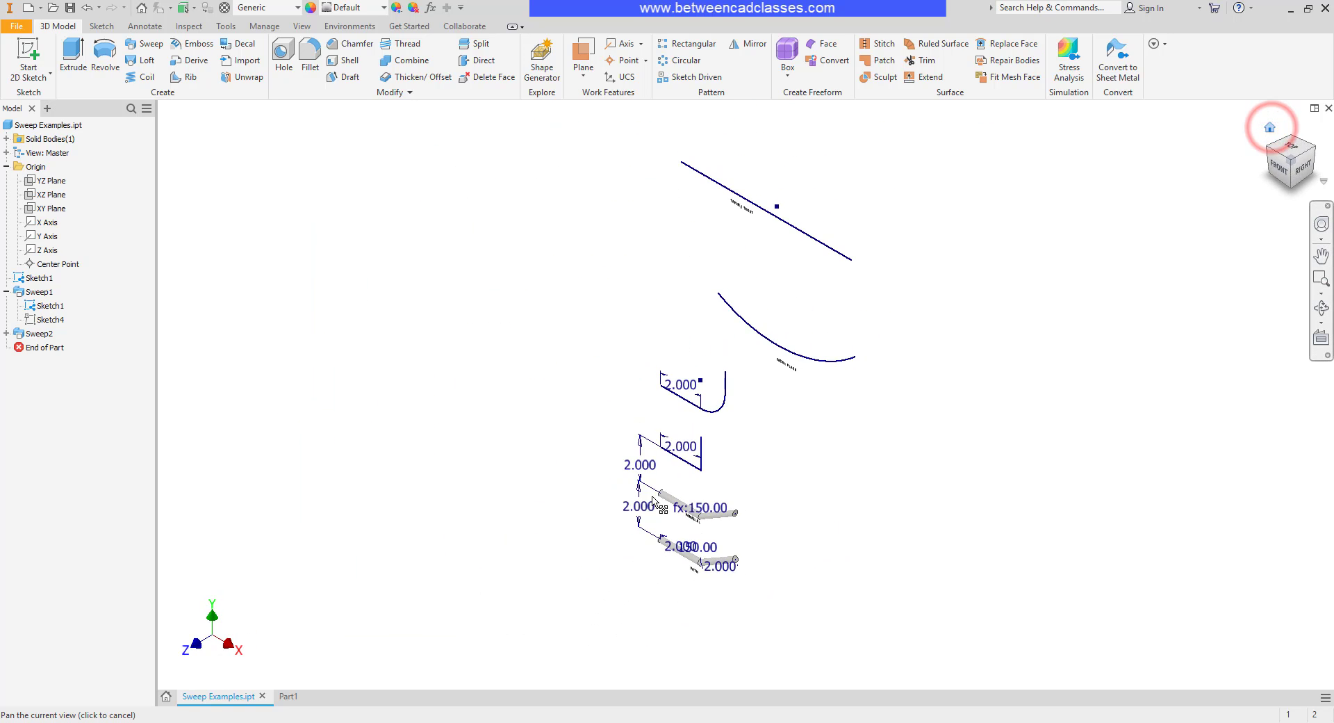
scroll(653, 499, up, 4)
scroll(652, 460, up, 2)
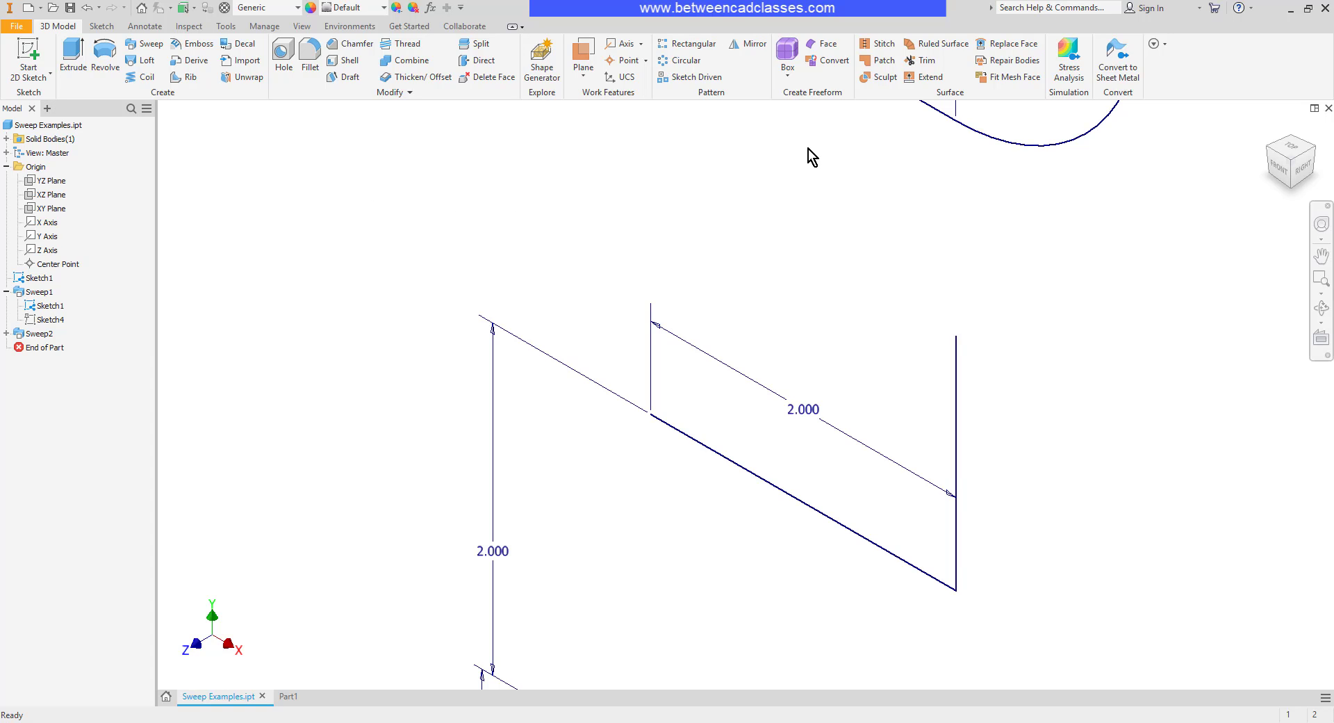
Start a new 2D sketch on the YZ Plane
click(23, 50)
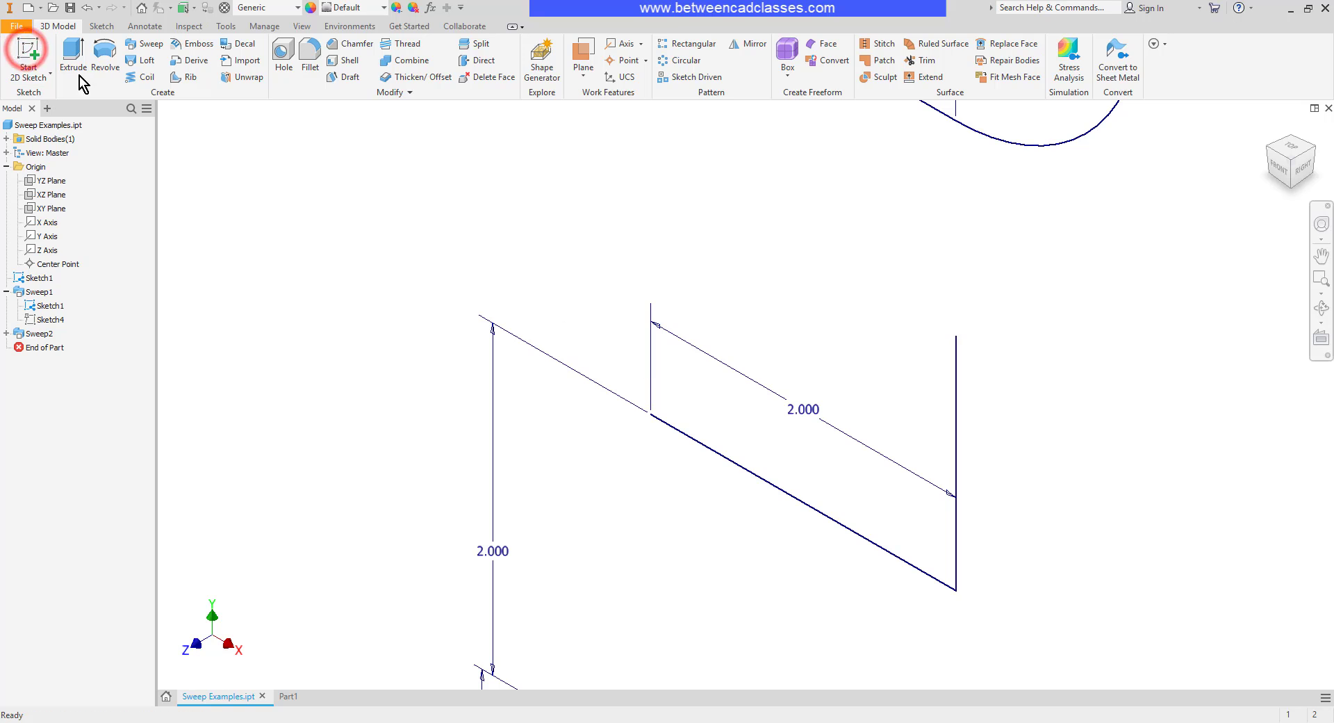
click(21, 50)
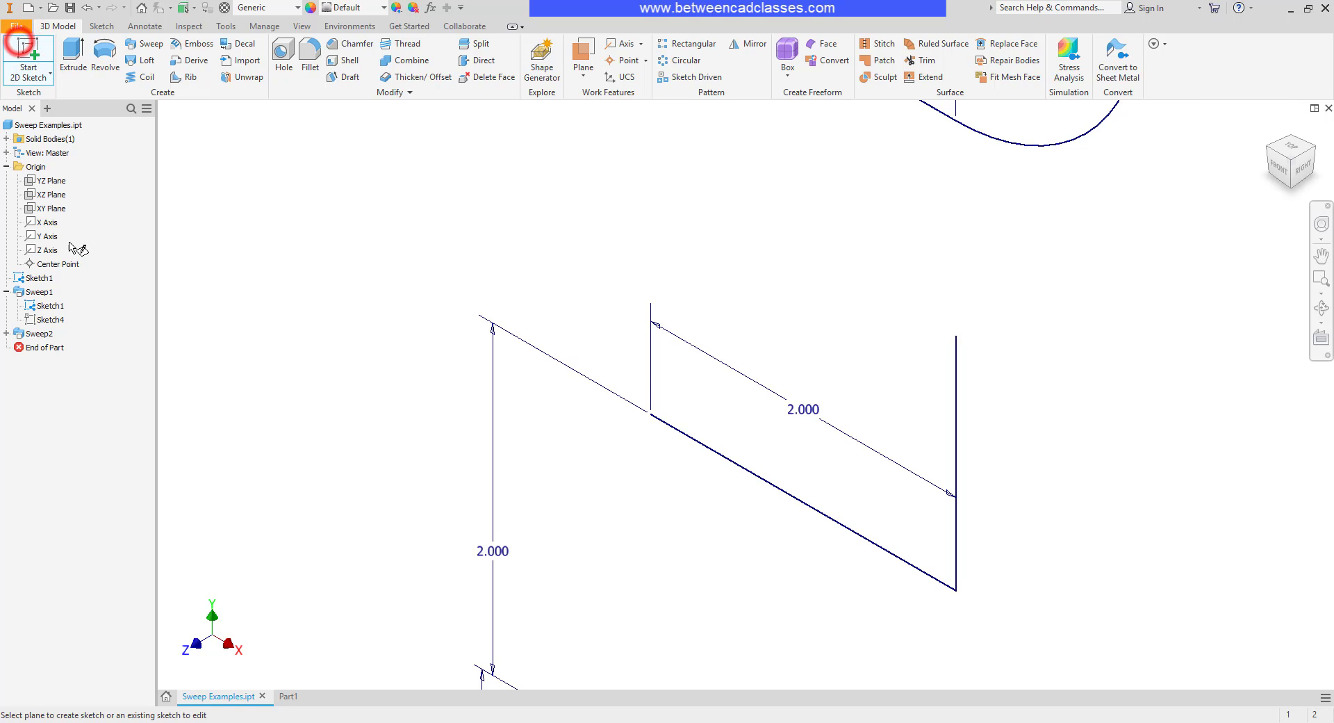
click(50, 181)
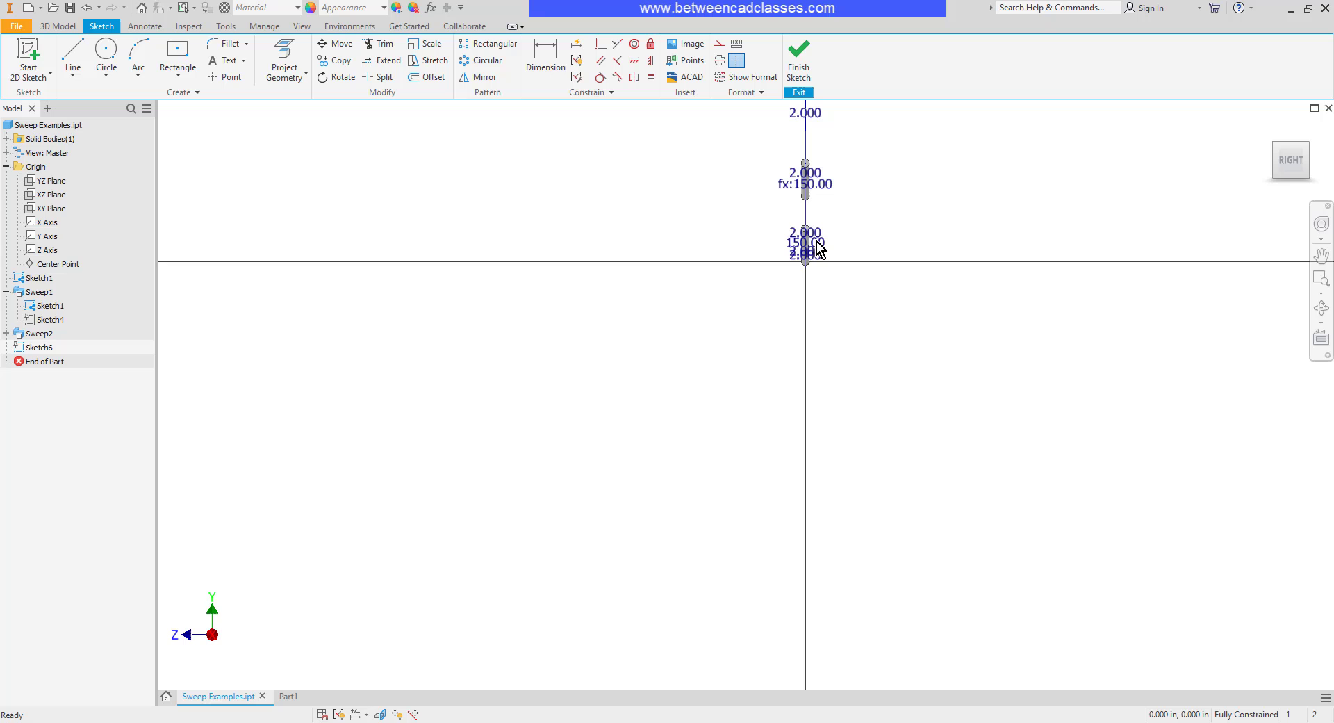
mouse_move(819, 247)
shift+middle_down()
mouse_move(899, 330)
mouse_move(1064, 351)
shift+middle_up()
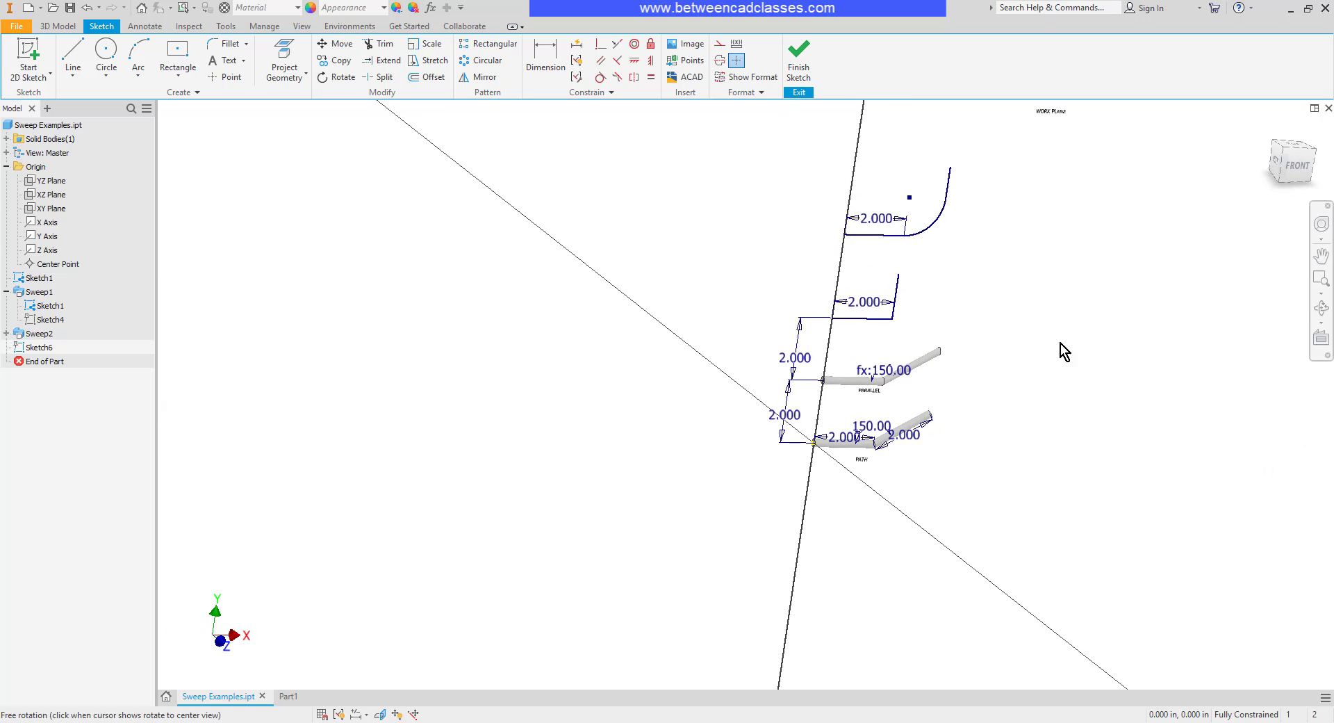
Project the square-cornered path's end vertex and draw a .250 circle on it
click(297, 48)
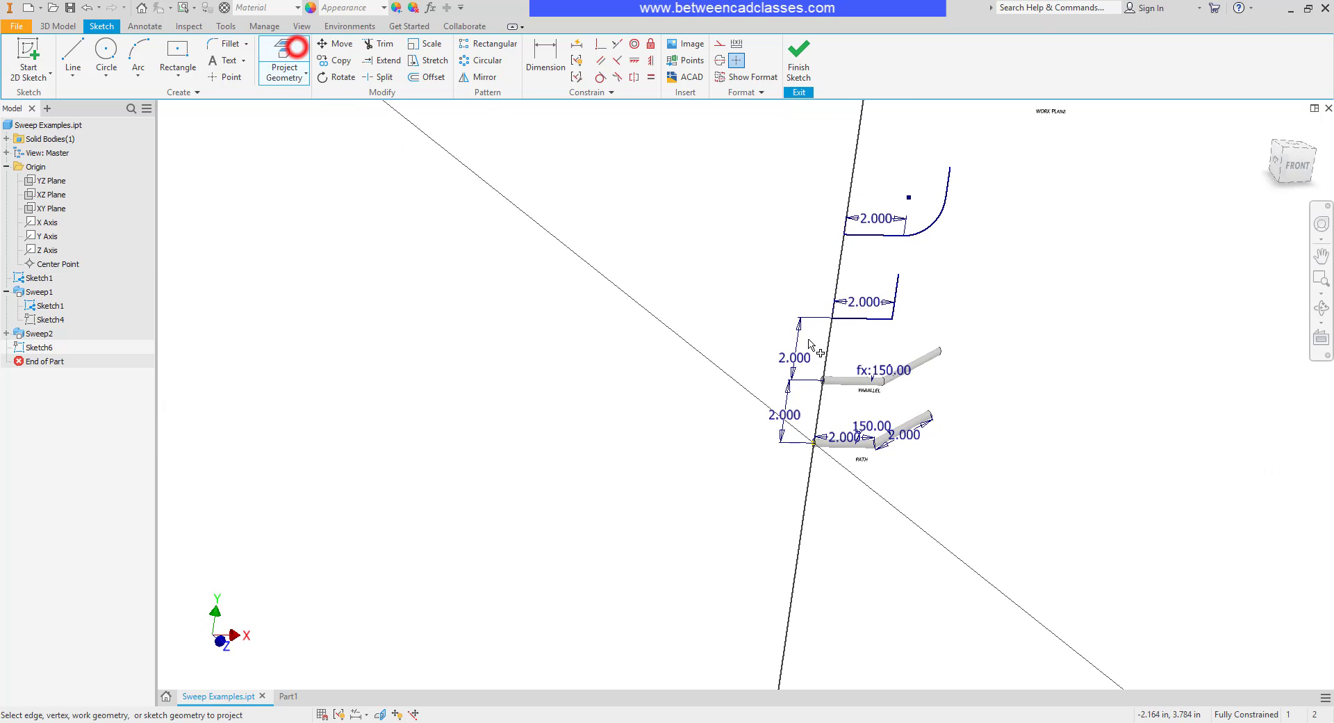
click(830, 319)
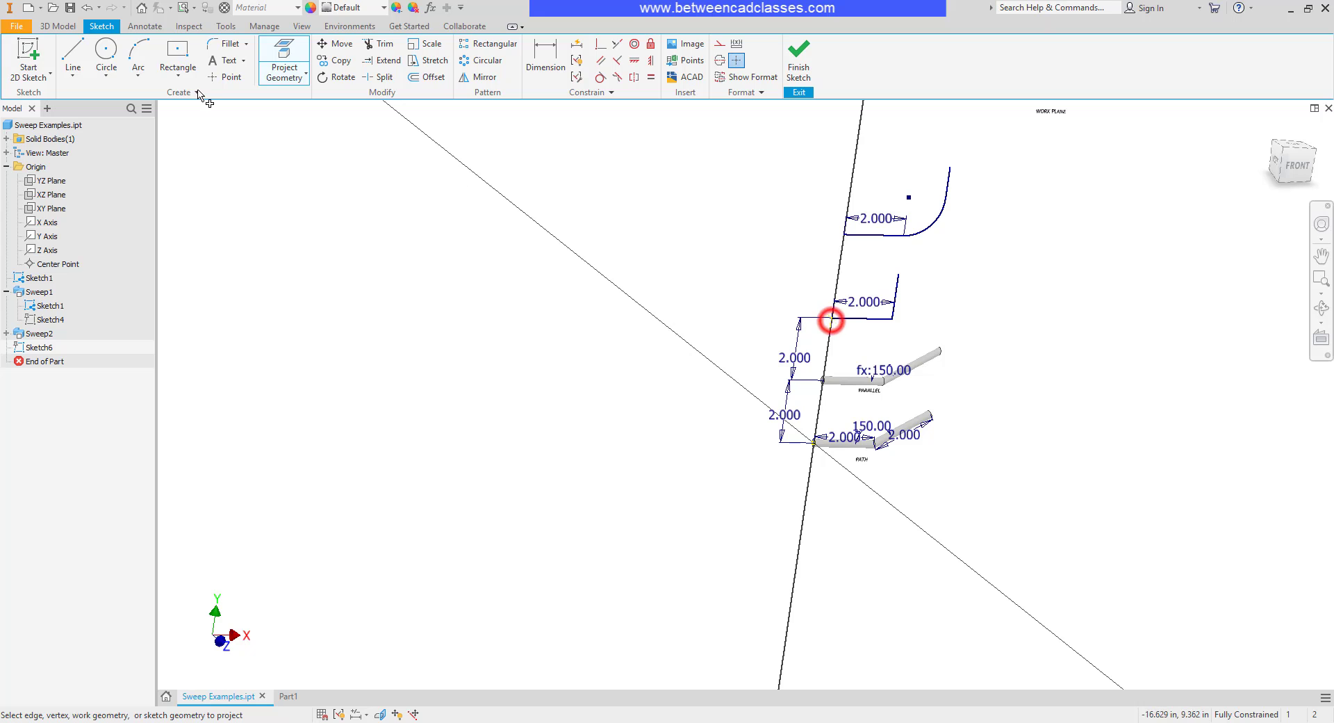
click(106, 56)
scroll(833, 318, up, 2)
scroll(833, 318, down, 4)
scroll(833, 318, down, 3)
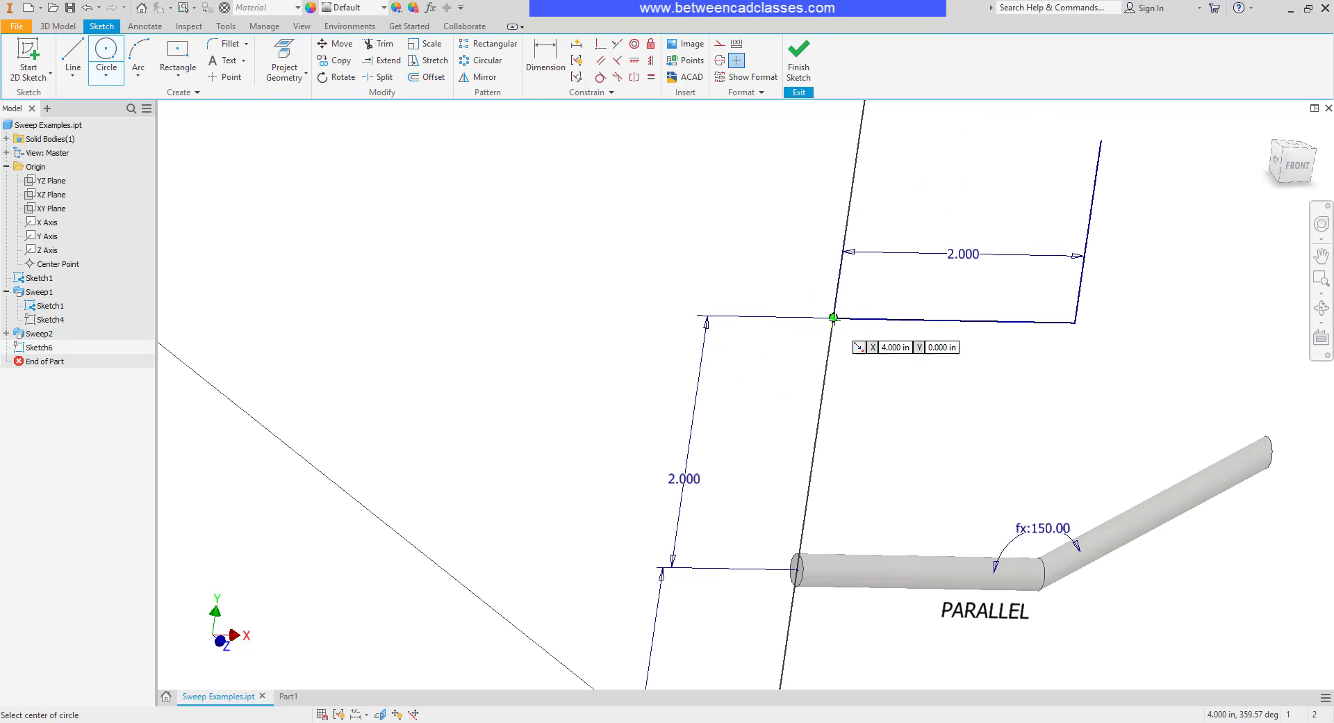
click(833, 318)
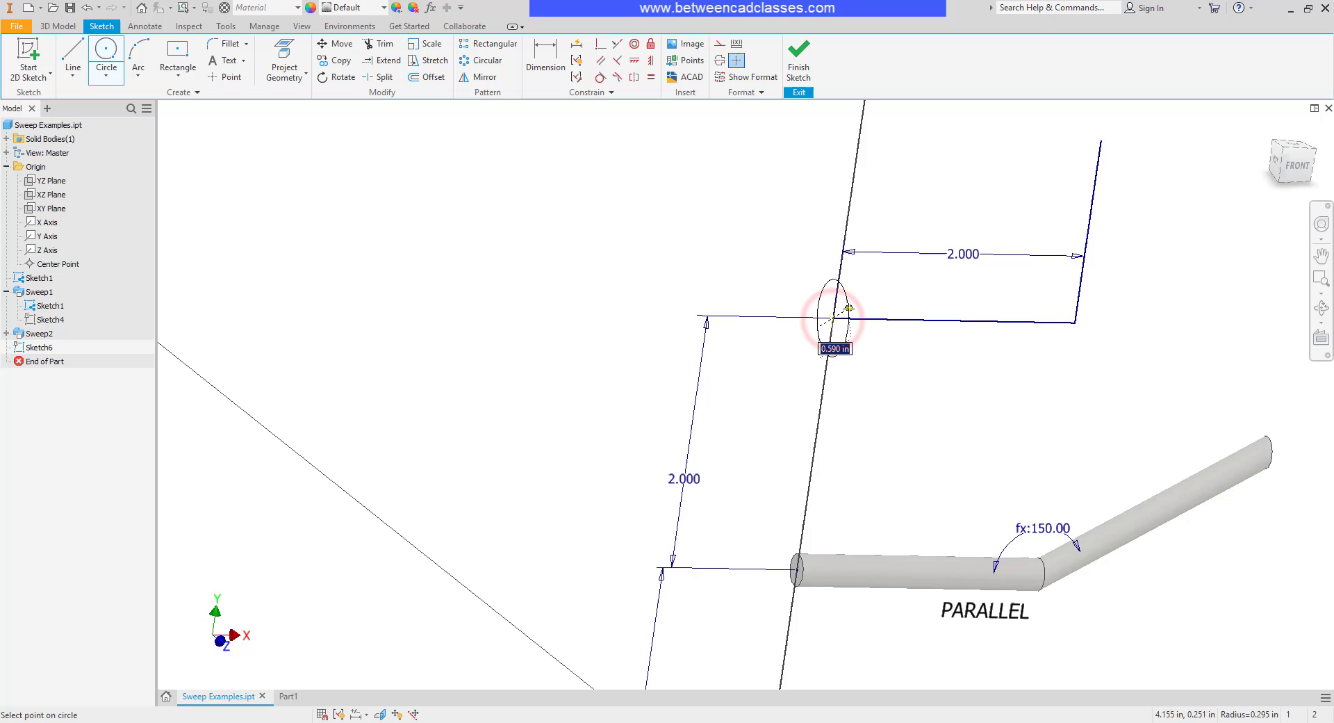
key(Return)
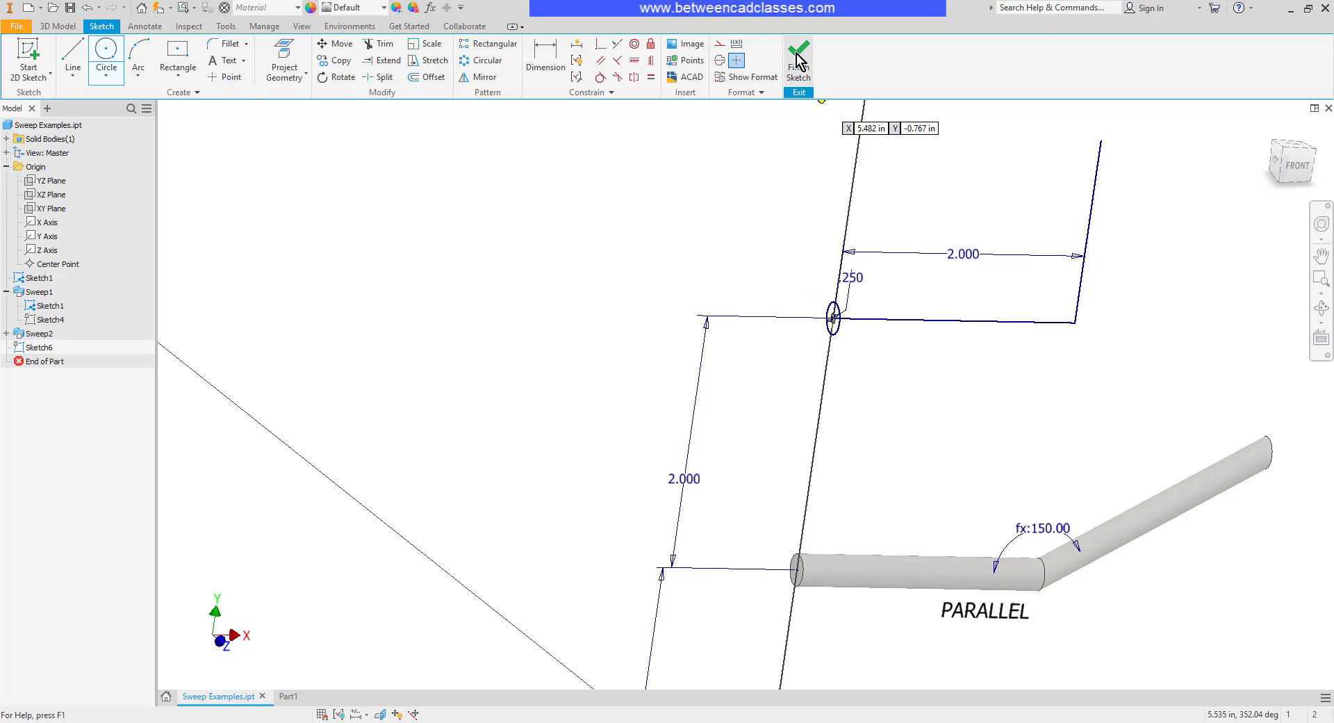
Finish the sketch and sweep the .250 circle along the L-shaped path with Path orientation
click(798, 56)
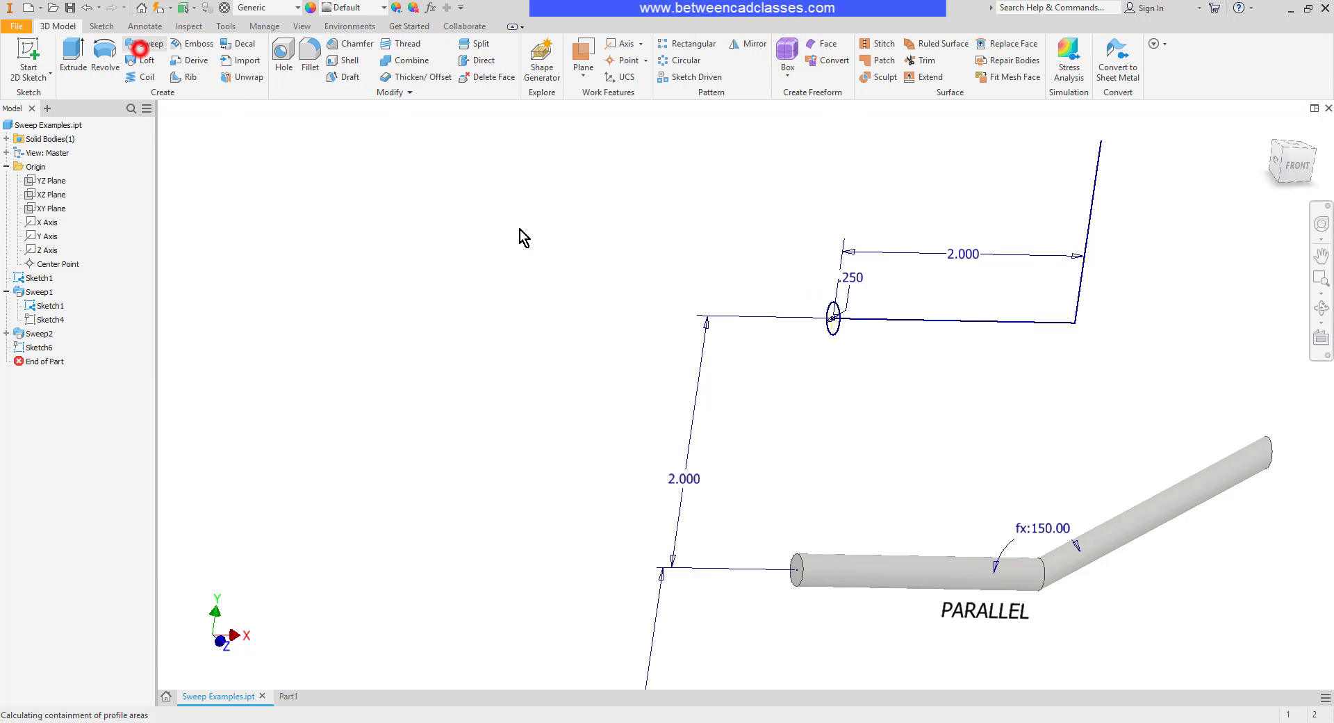
click(140, 48)
click(999, 248)
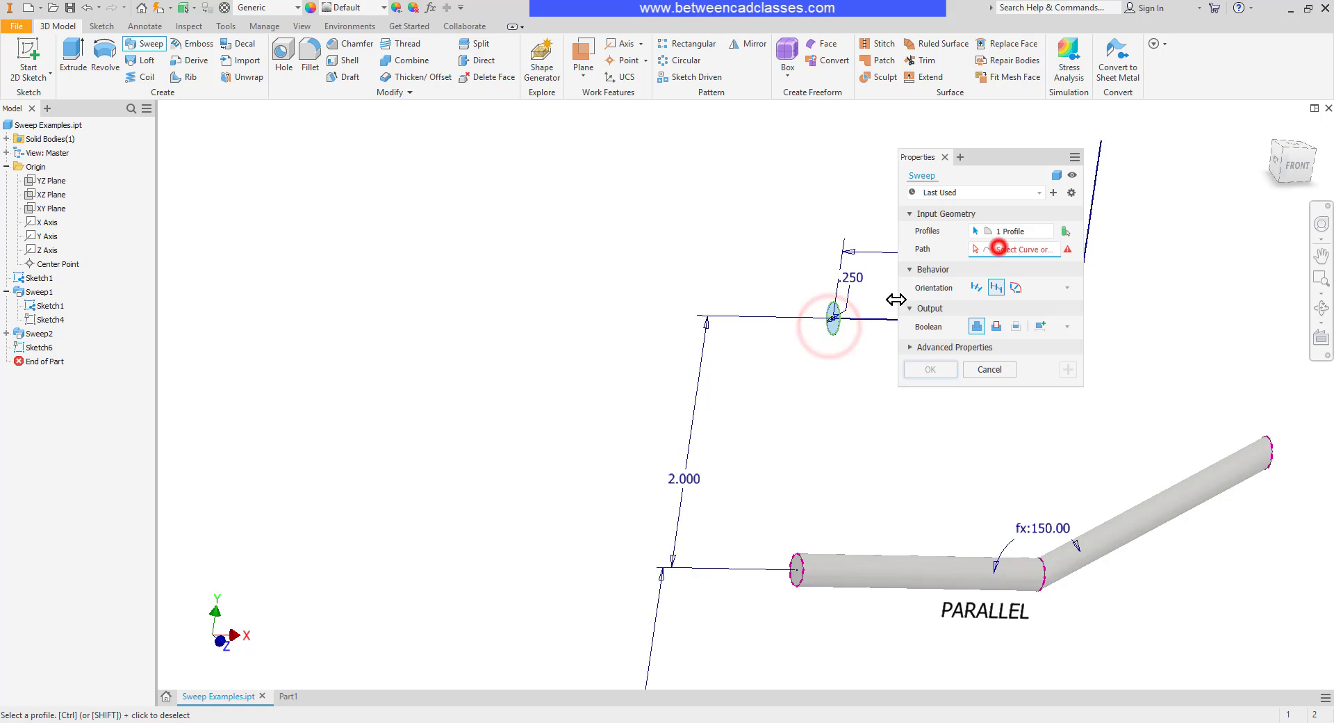
click(879, 319)
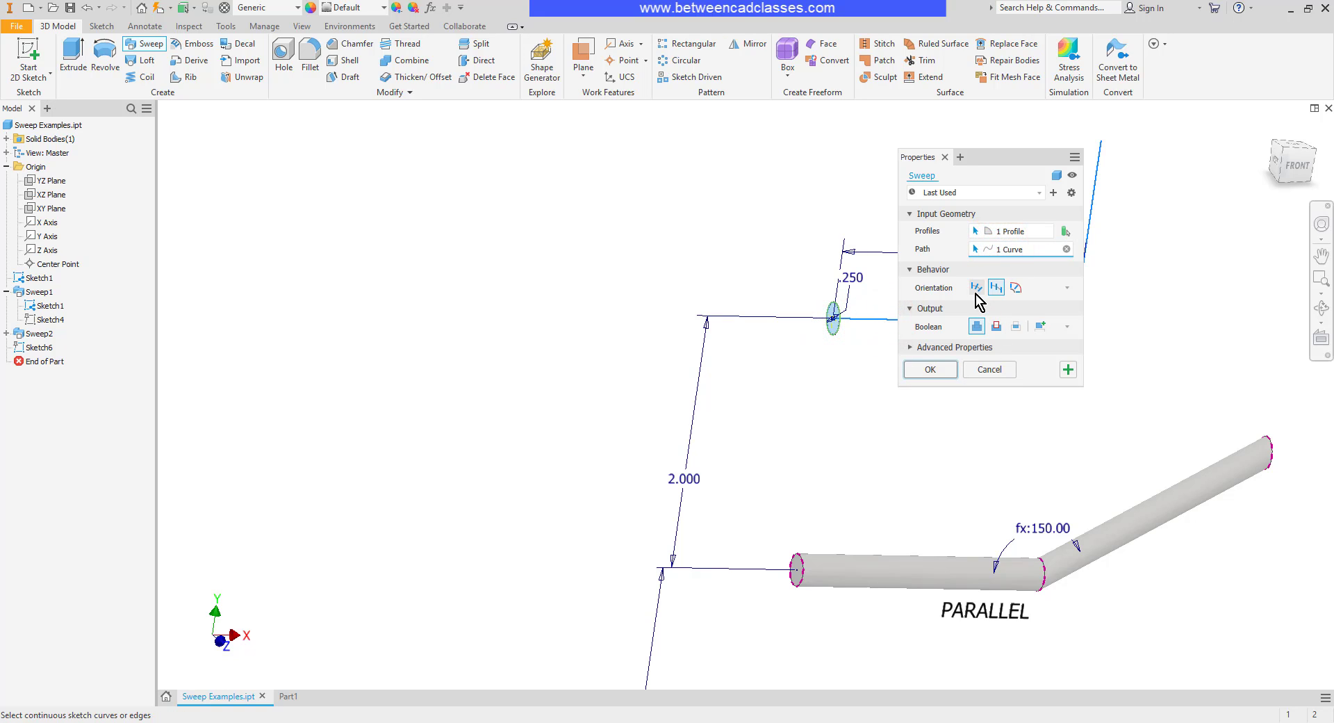
drag(1011, 160, 1211, 198)
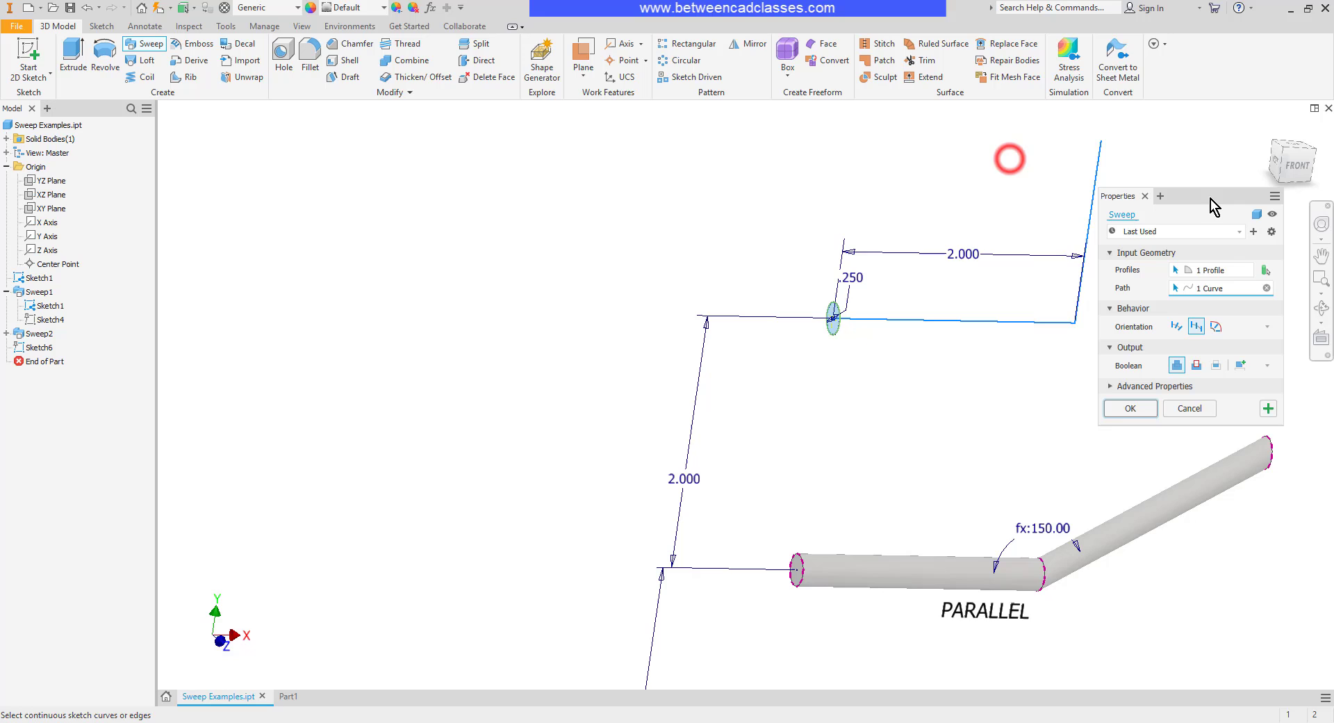
mouse_move(1043, 382)
middle_down()
mouse_move(883, 378)
mouse_move(845, 399)
middle_up()
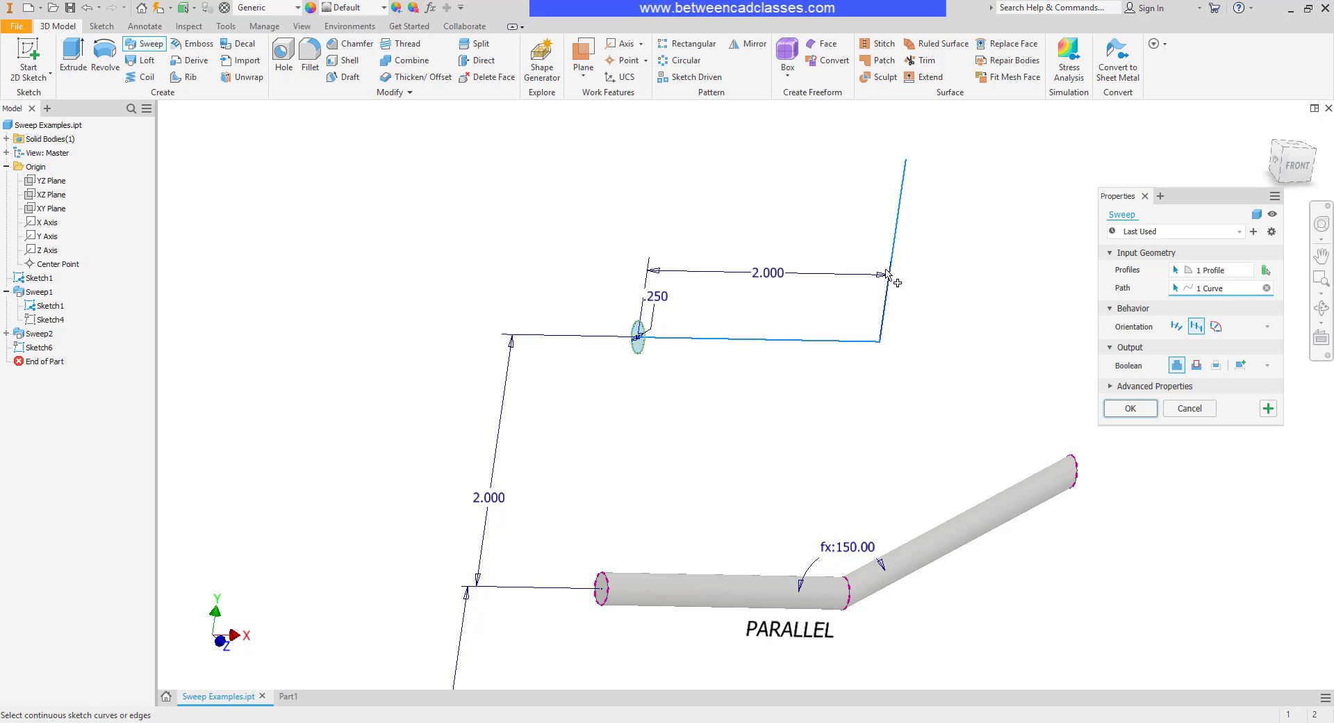
click(1177, 326)
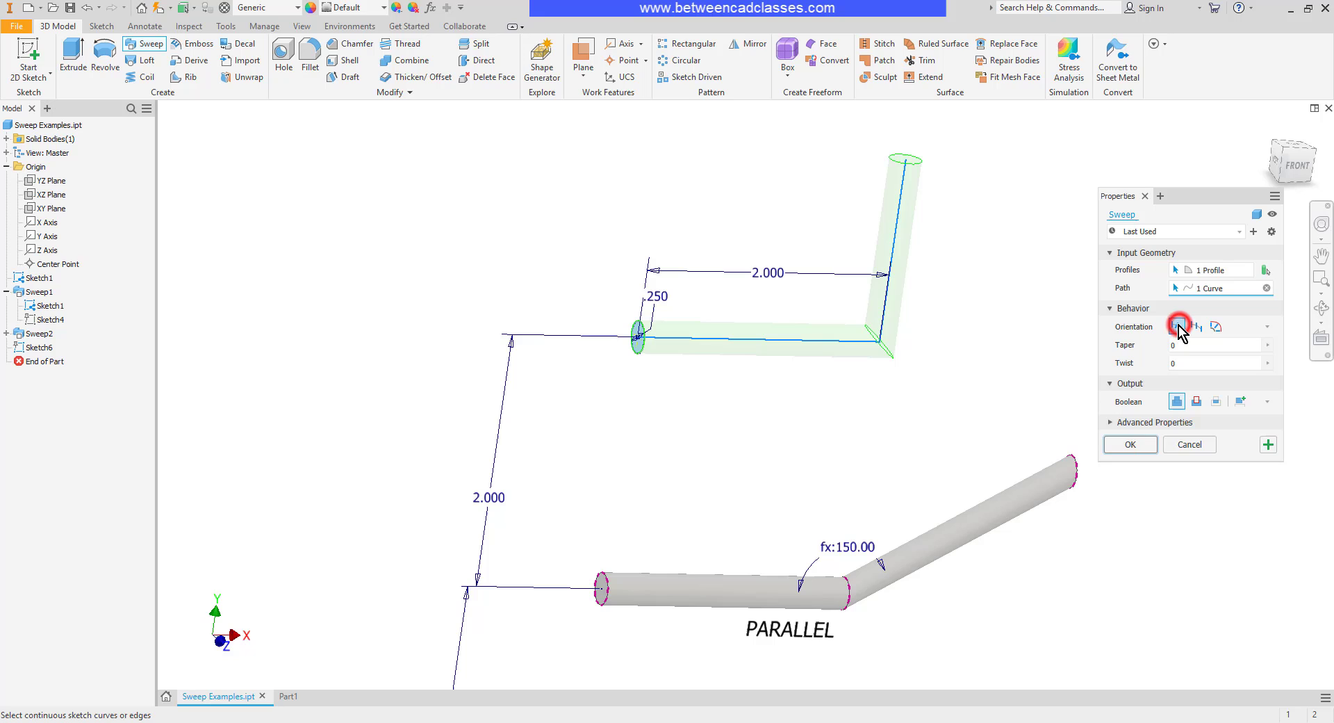
click(1131, 446)
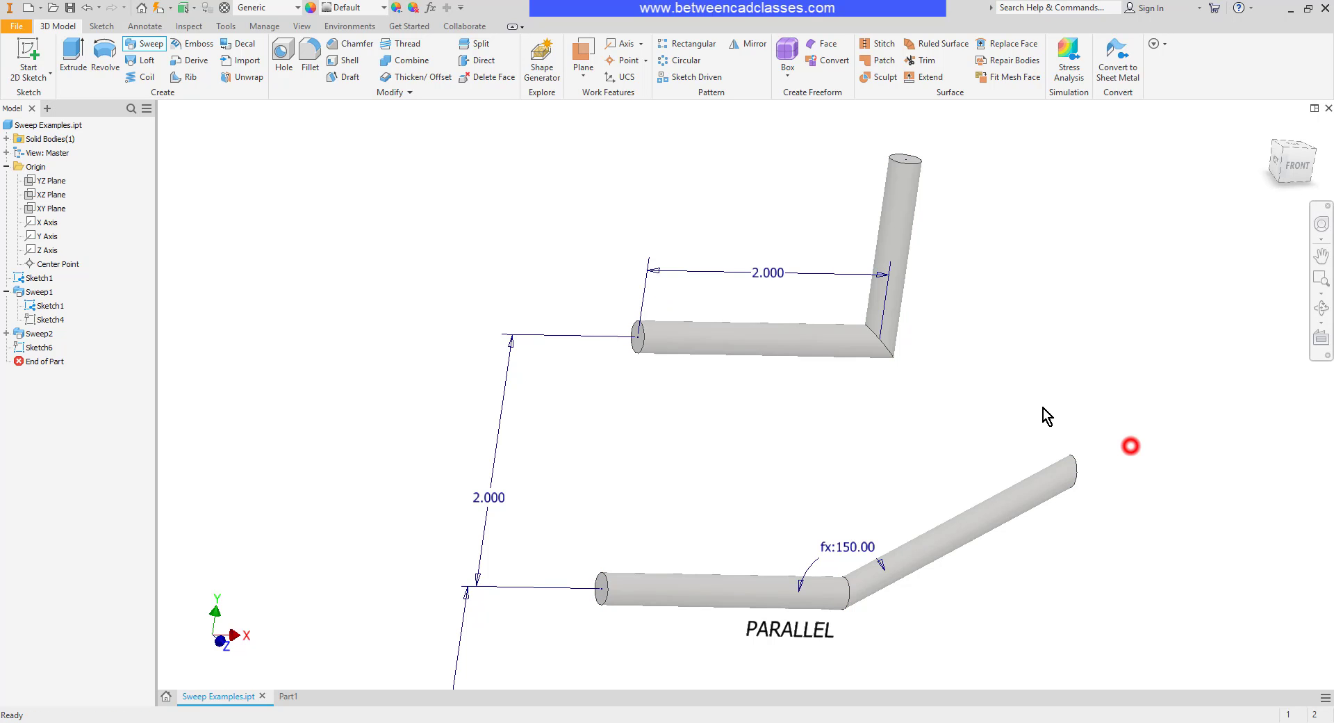
scroll(953, 357, down, 1)
scroll(954, 362, up, 2)
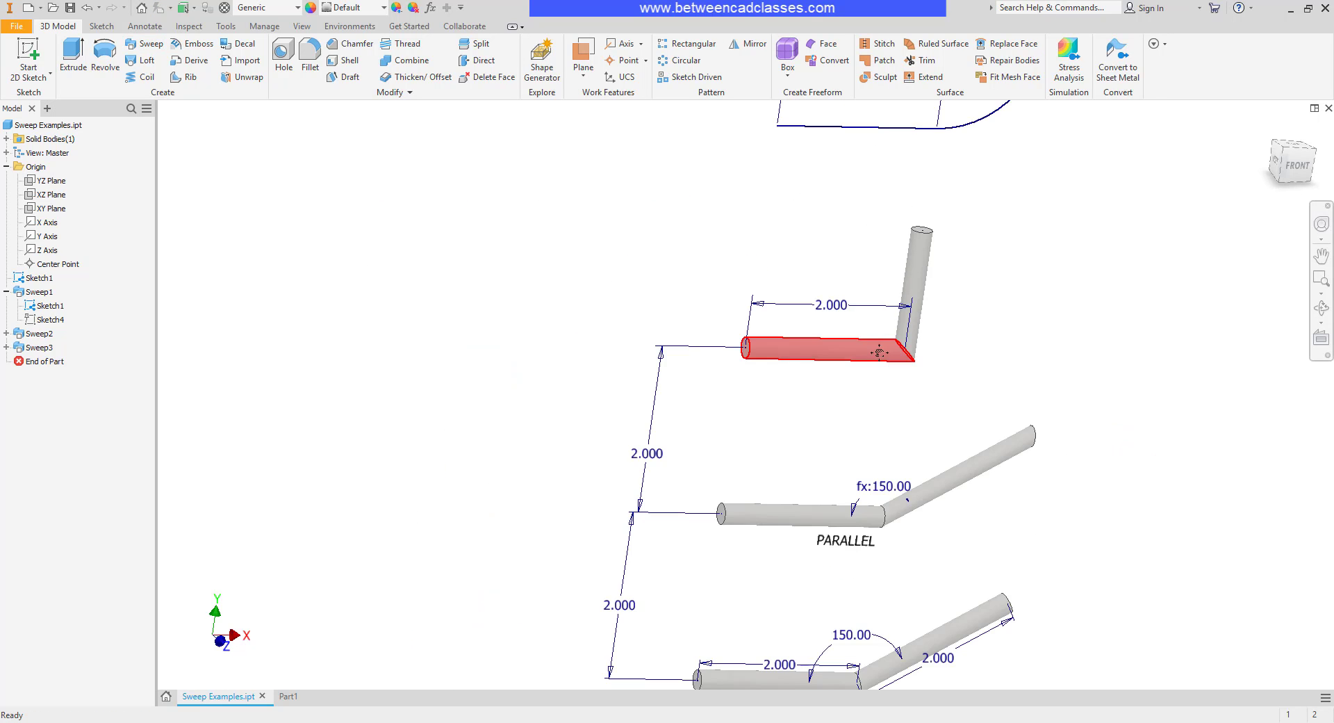
mouse_move(954, 363)
shift+middle_down()
mouse_move(894, 512)
mouse_move(1015, 504)
mouse_move(1002, 512)
shift+middle_up()
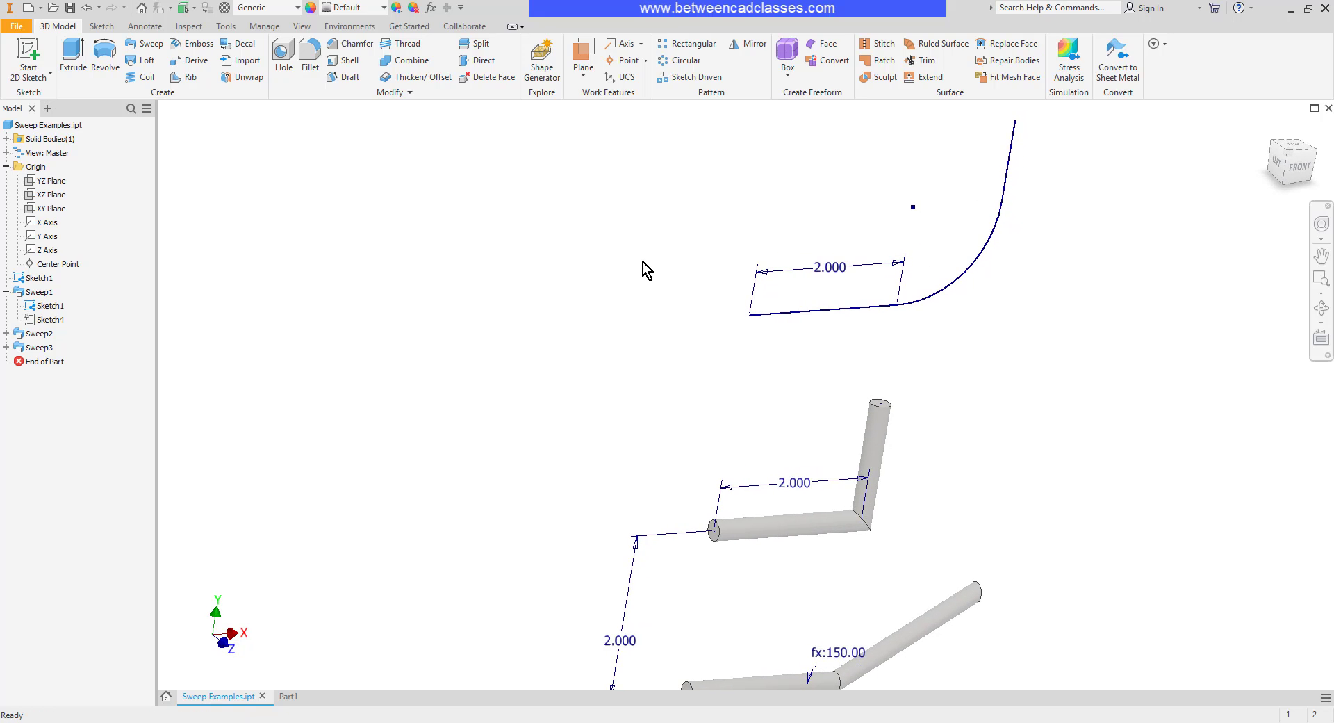
Sketch a 1.000 by .500 centred rectangle on the YZ Plane at the curved path's end
click(34, 53)
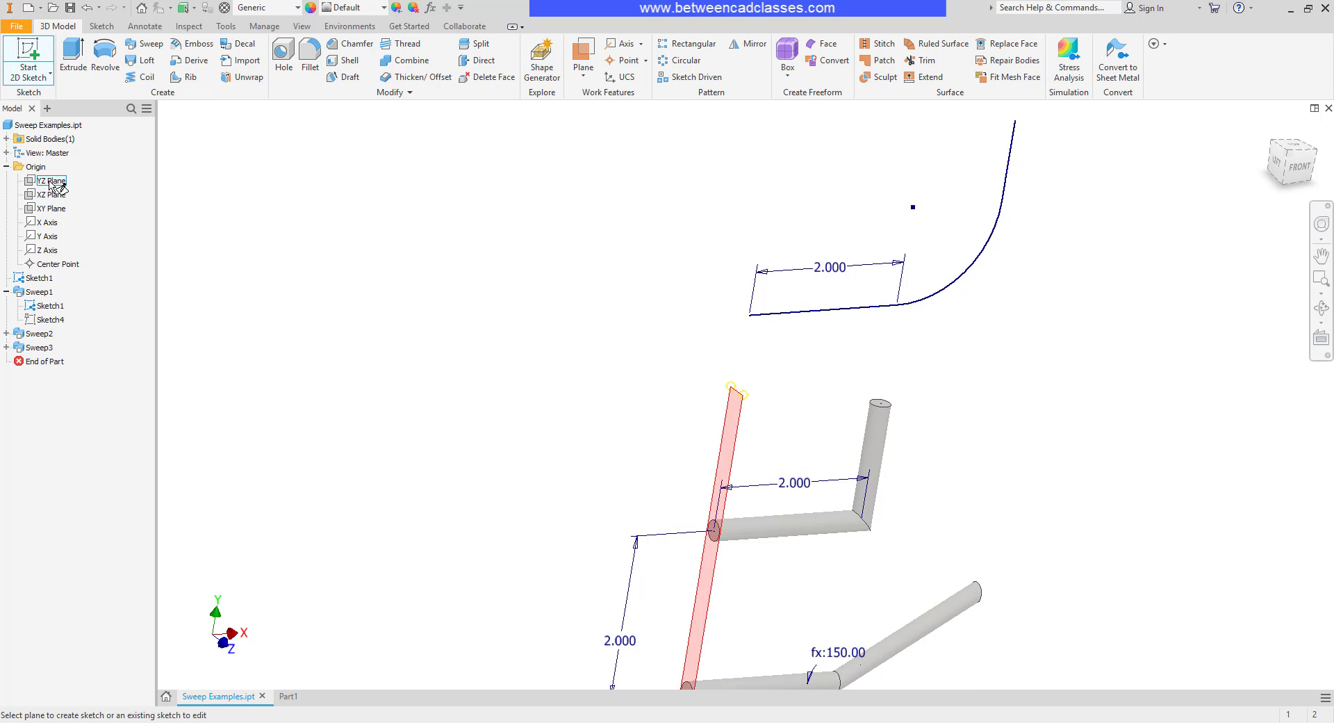
click(52, 182)
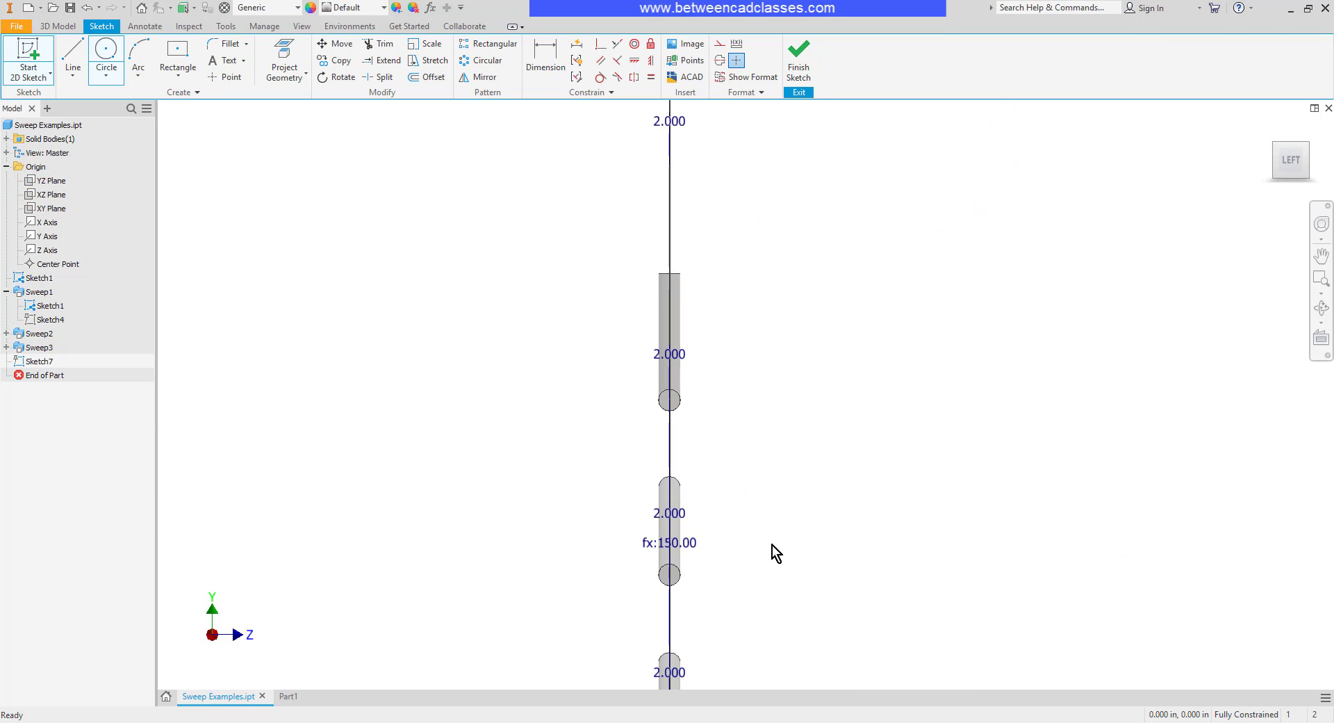
middle_drag(942, 528, 978, 506)
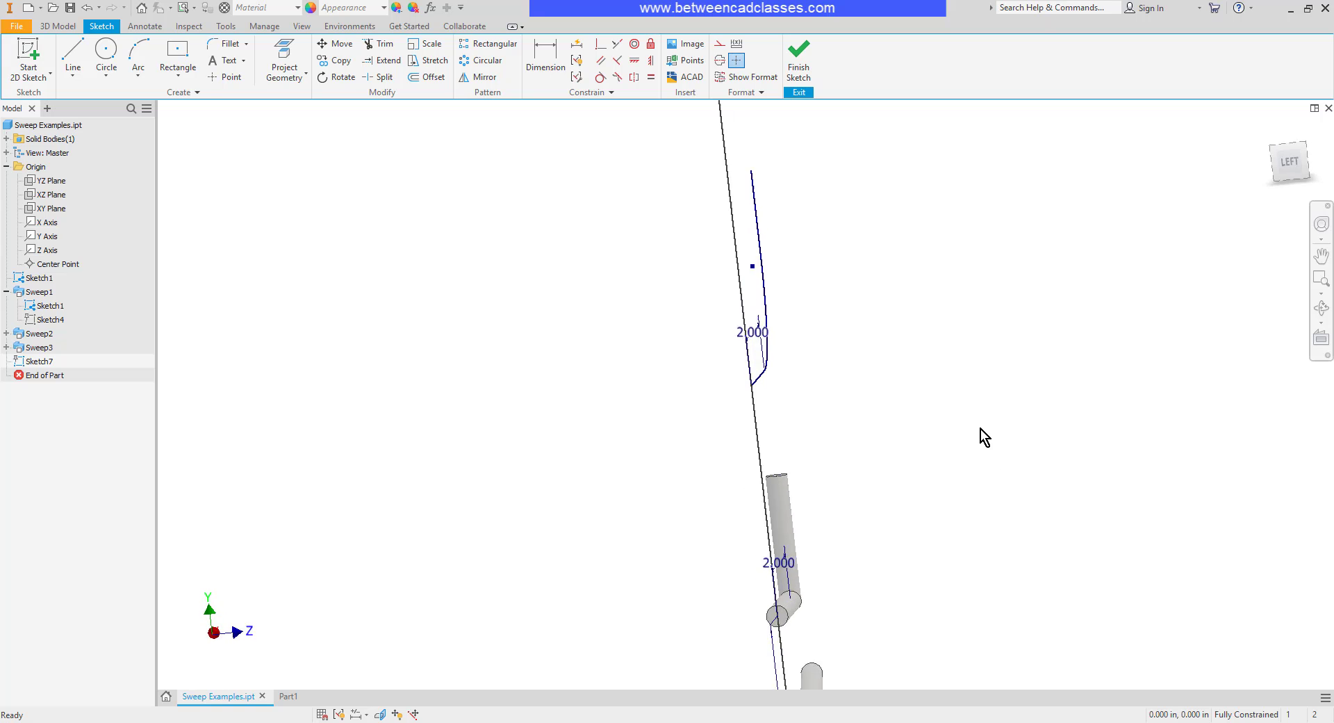
click(284, 61)
click(748, 387)
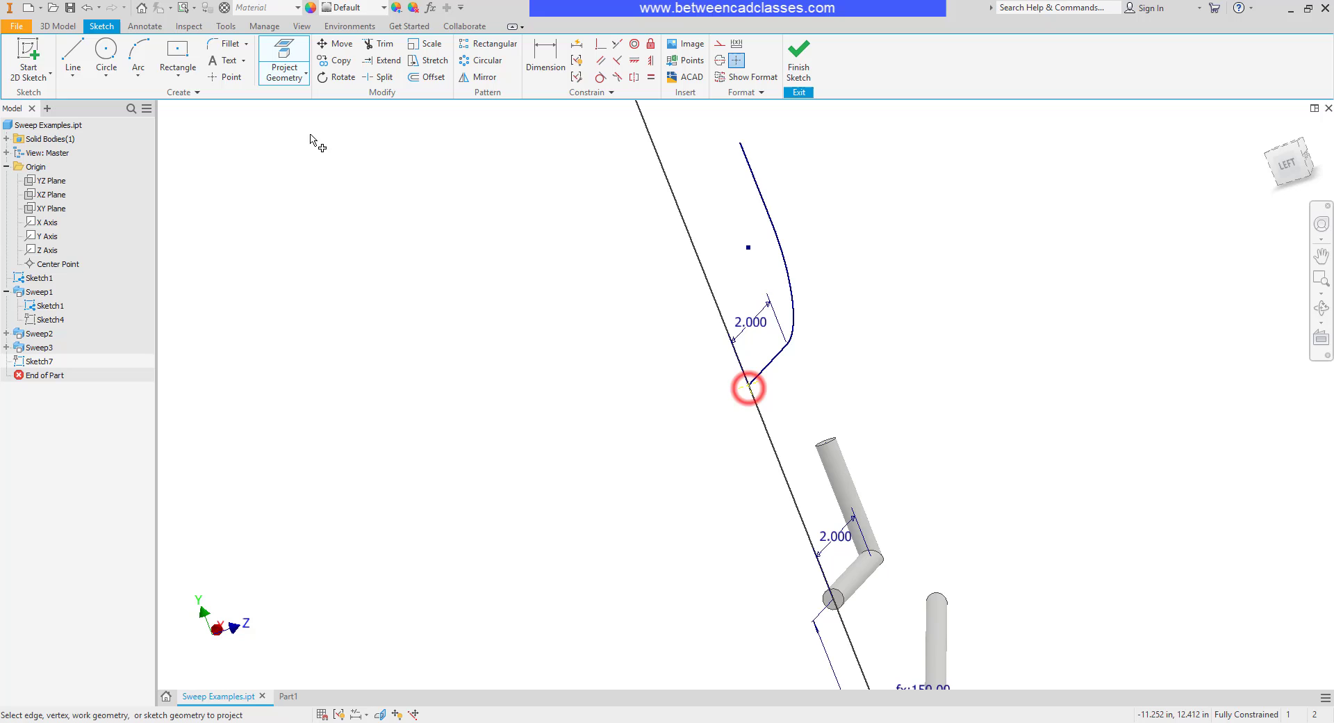
click(177, 54)
click(749, 385)
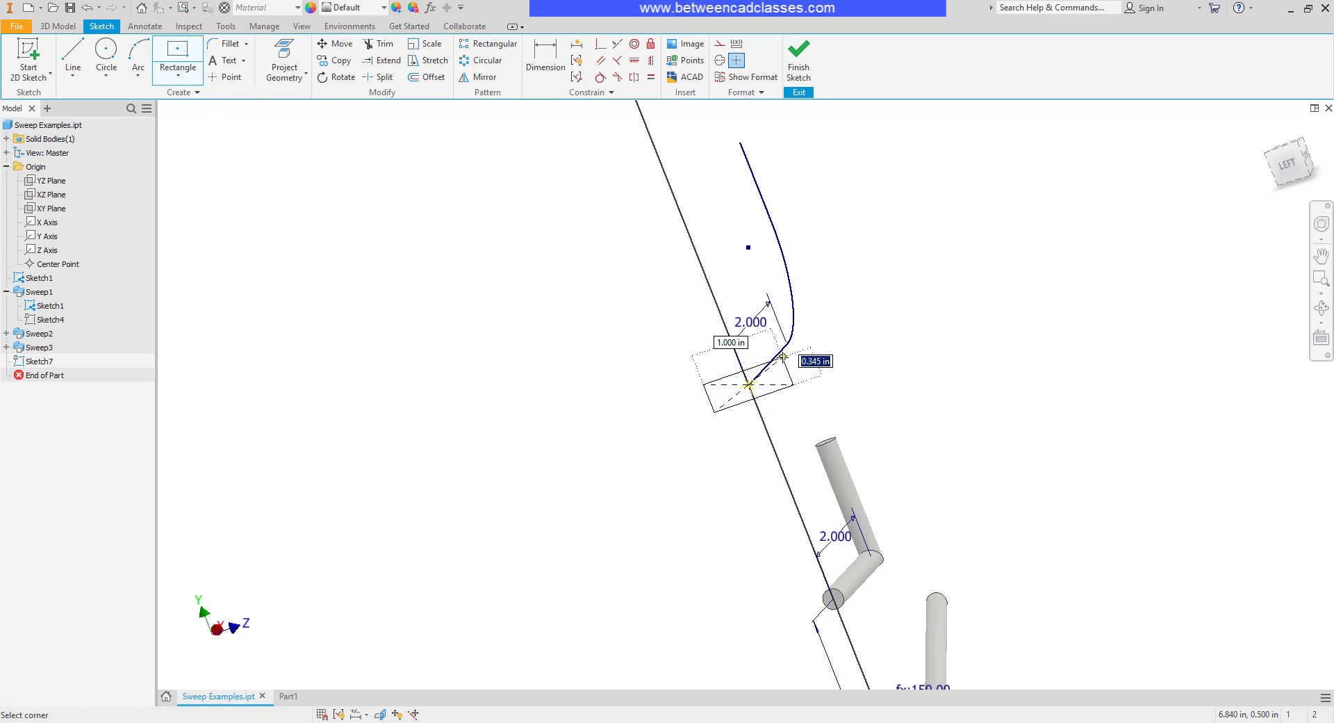
key(Tab)
text(.5)
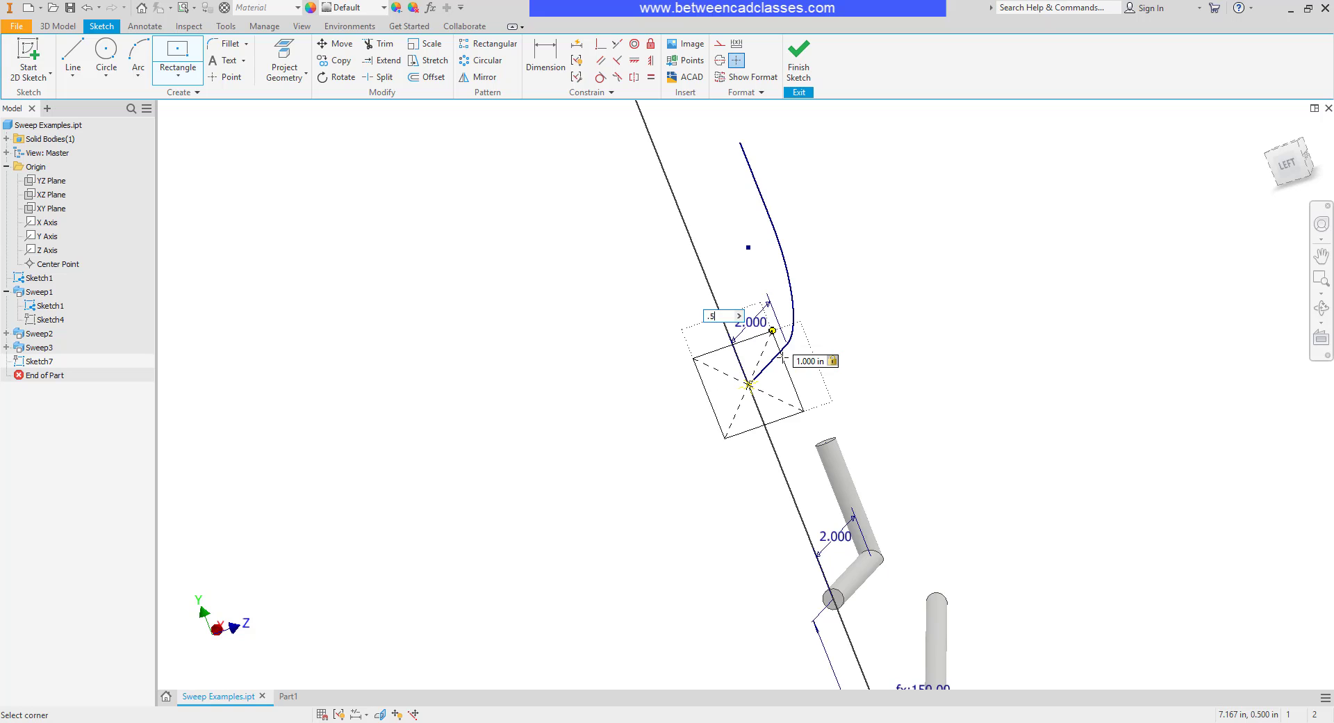
key(Return)
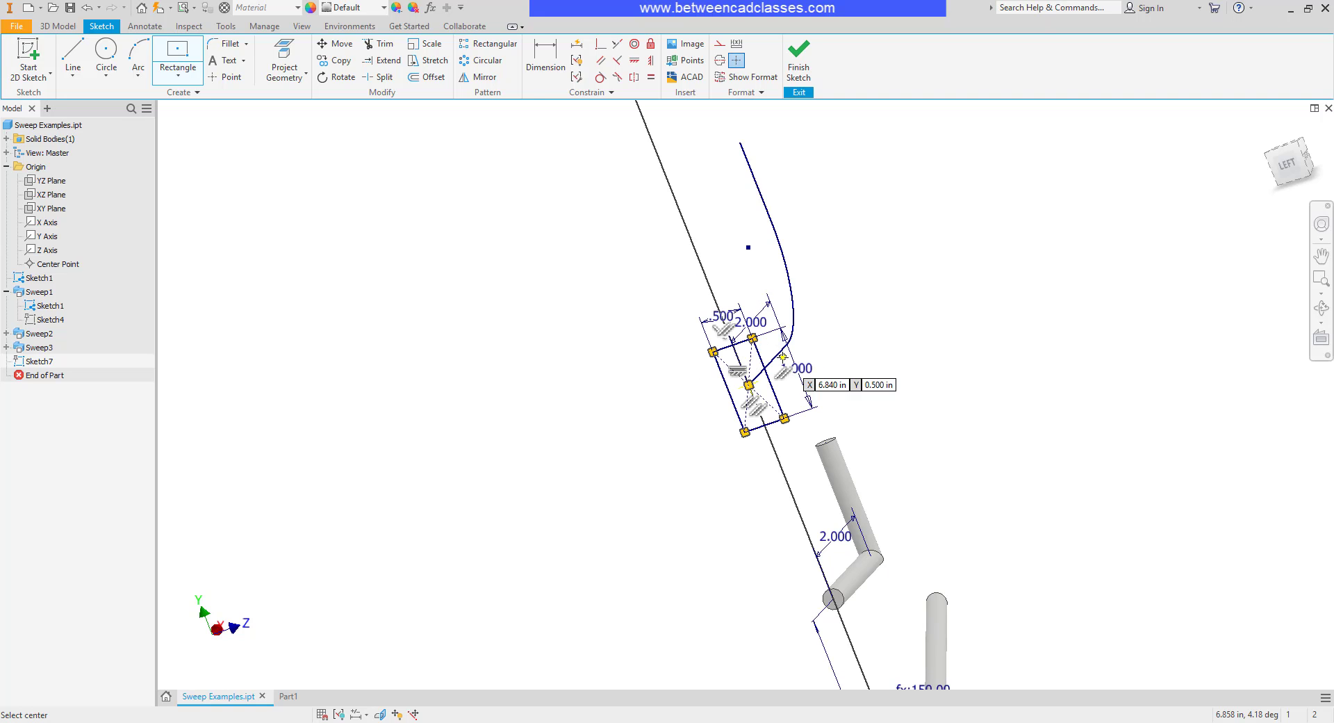
click(801, 52)
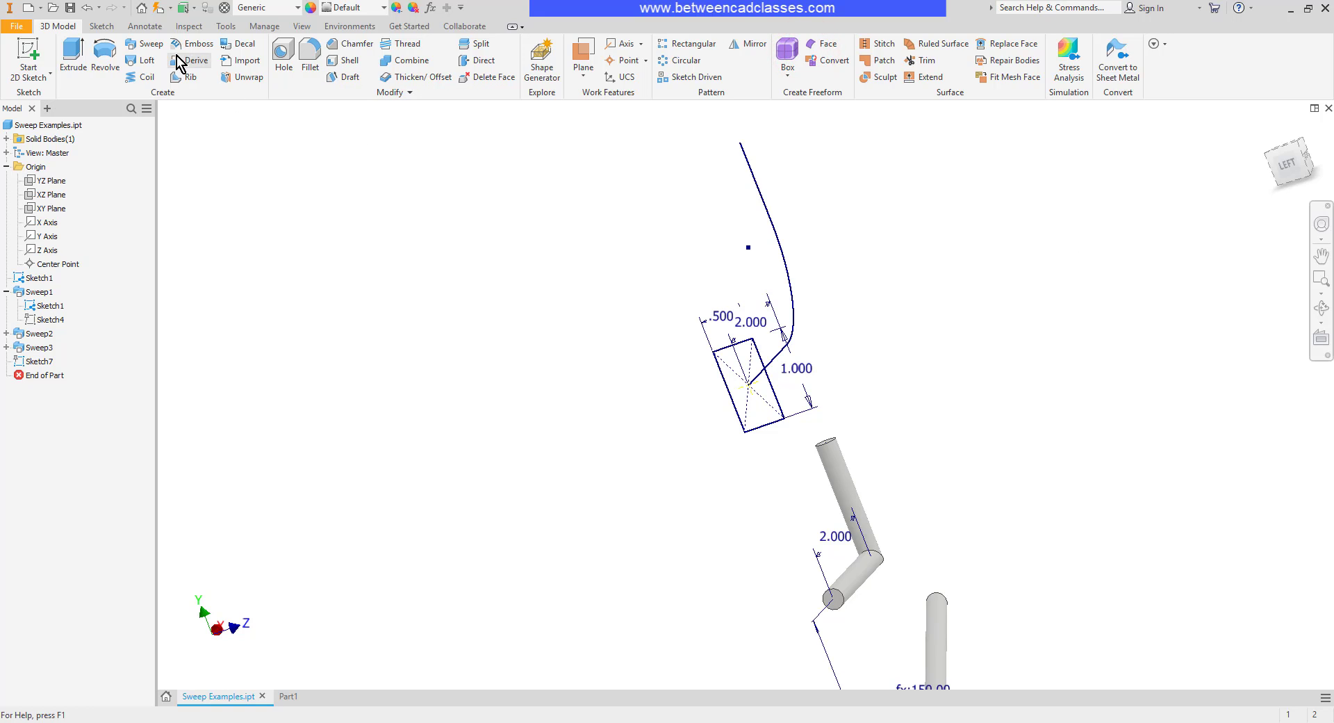
Sweep the rectangle profile along the curve to create Sweep4, then orbit to inspect it
click(144, 43)
click(732, 369)
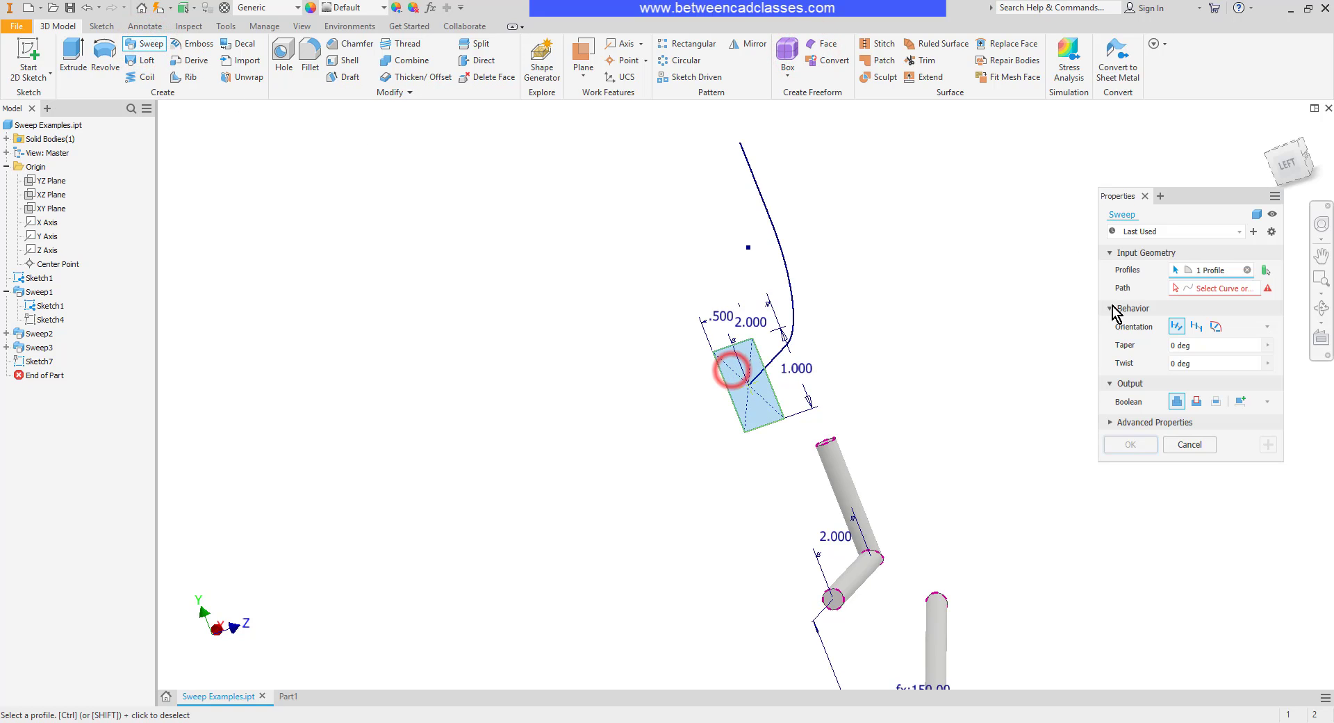
click(1209, 287)
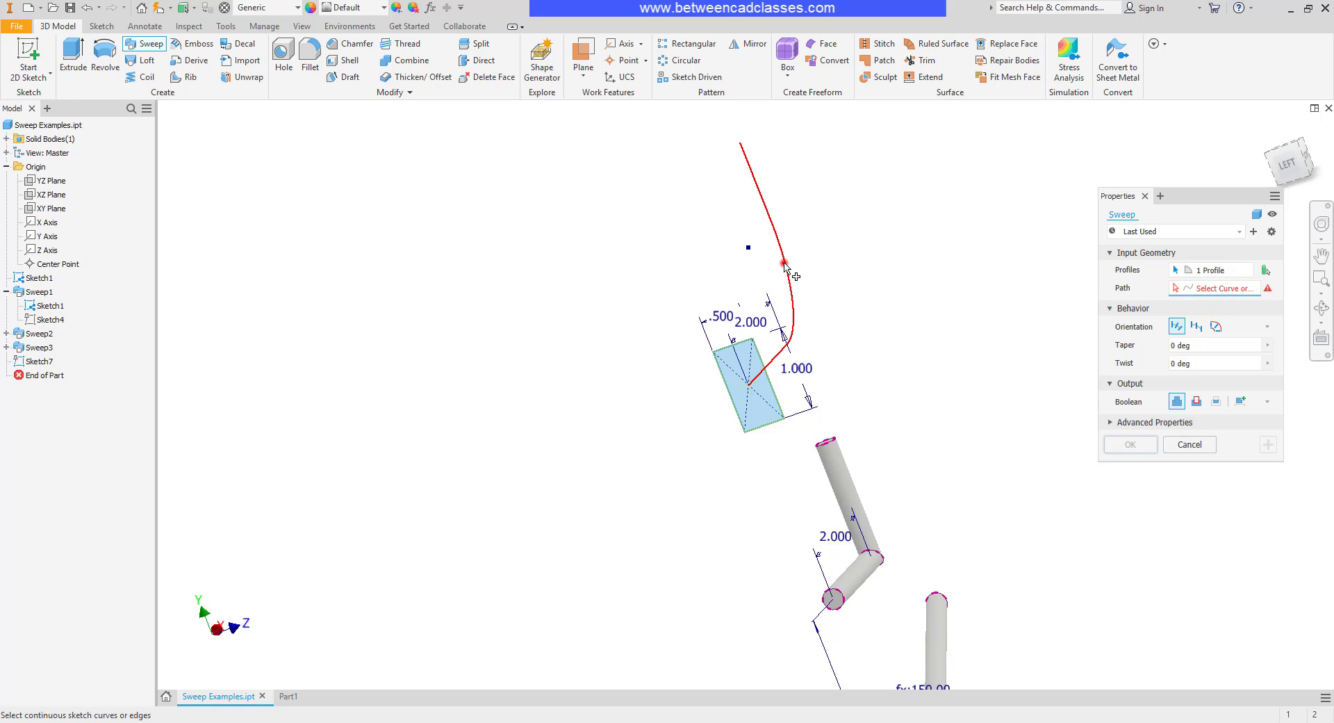
click(784, 263)
click(1144, 447)
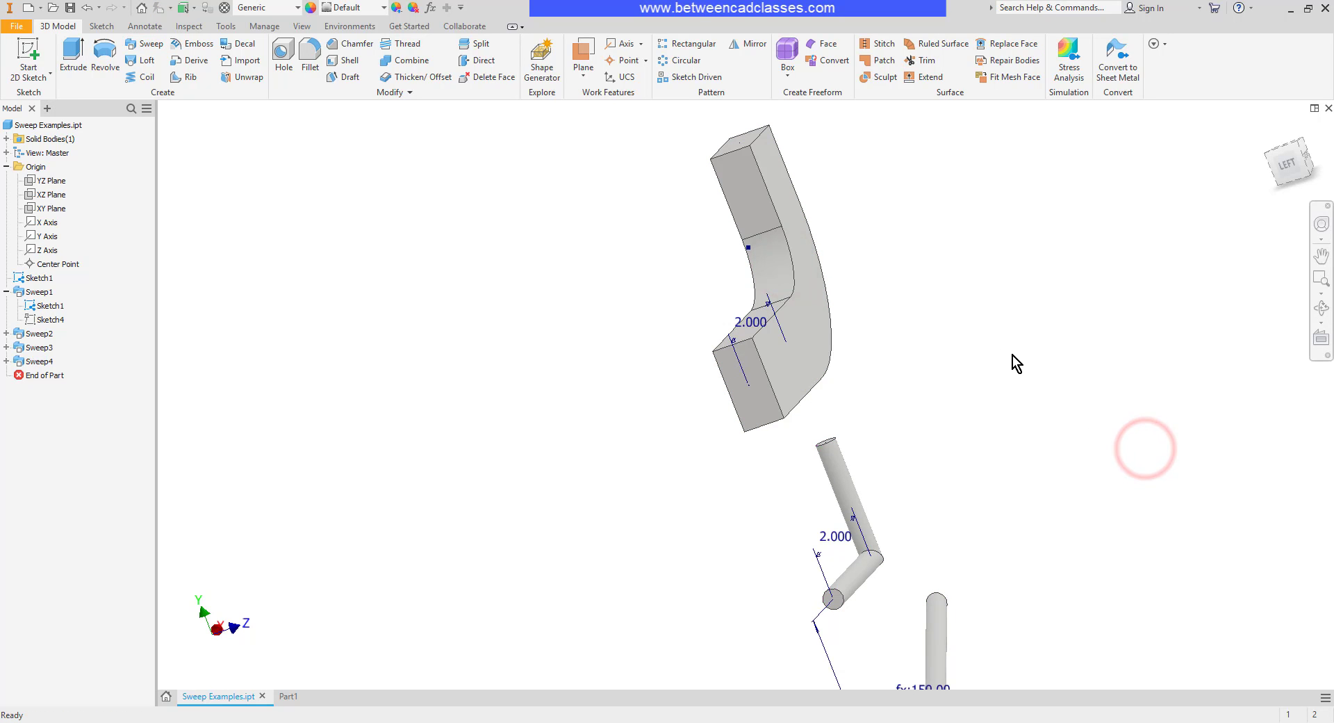
shift+middle_drag(1012, 355, 967, 356)
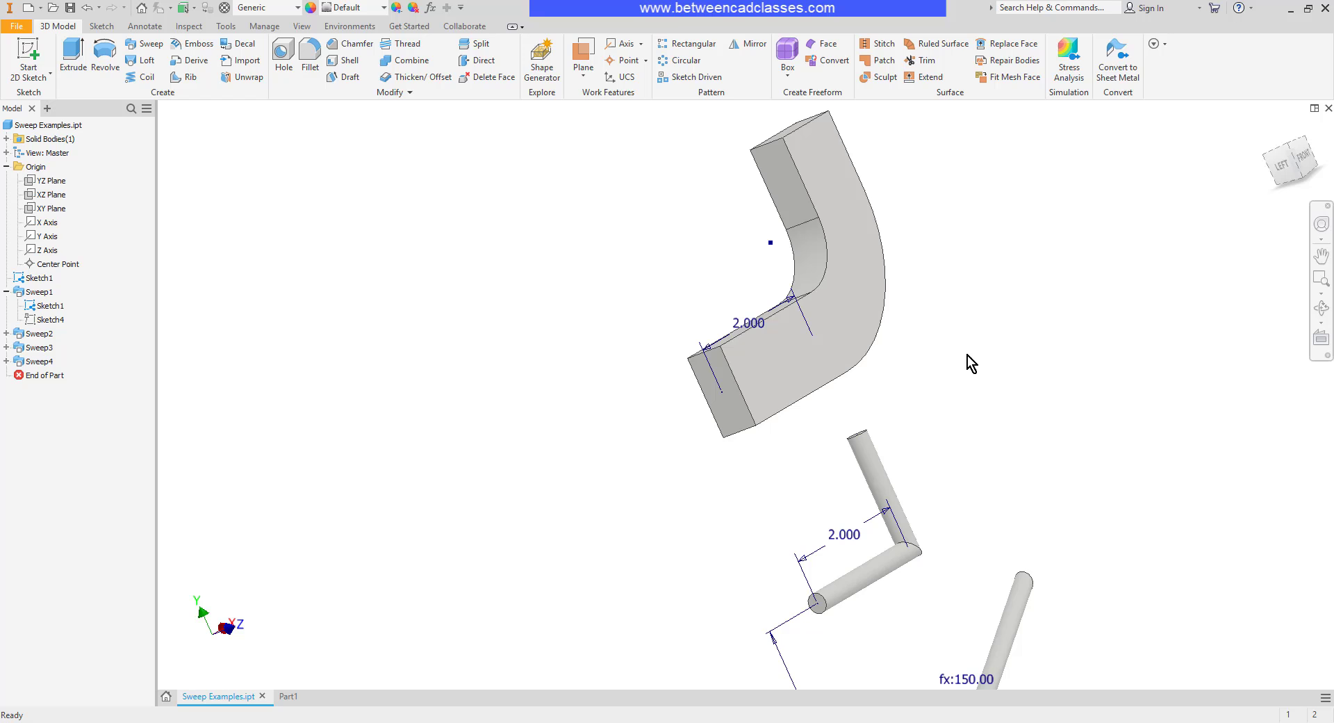
mouse_move(978, 173)
middle_down()
mouse_move(1001, 587)
mouse_move(994, 444)
mouse_move(932, 524)
mouse_move(1018, 524)
middle_up()
click(1271, 128)
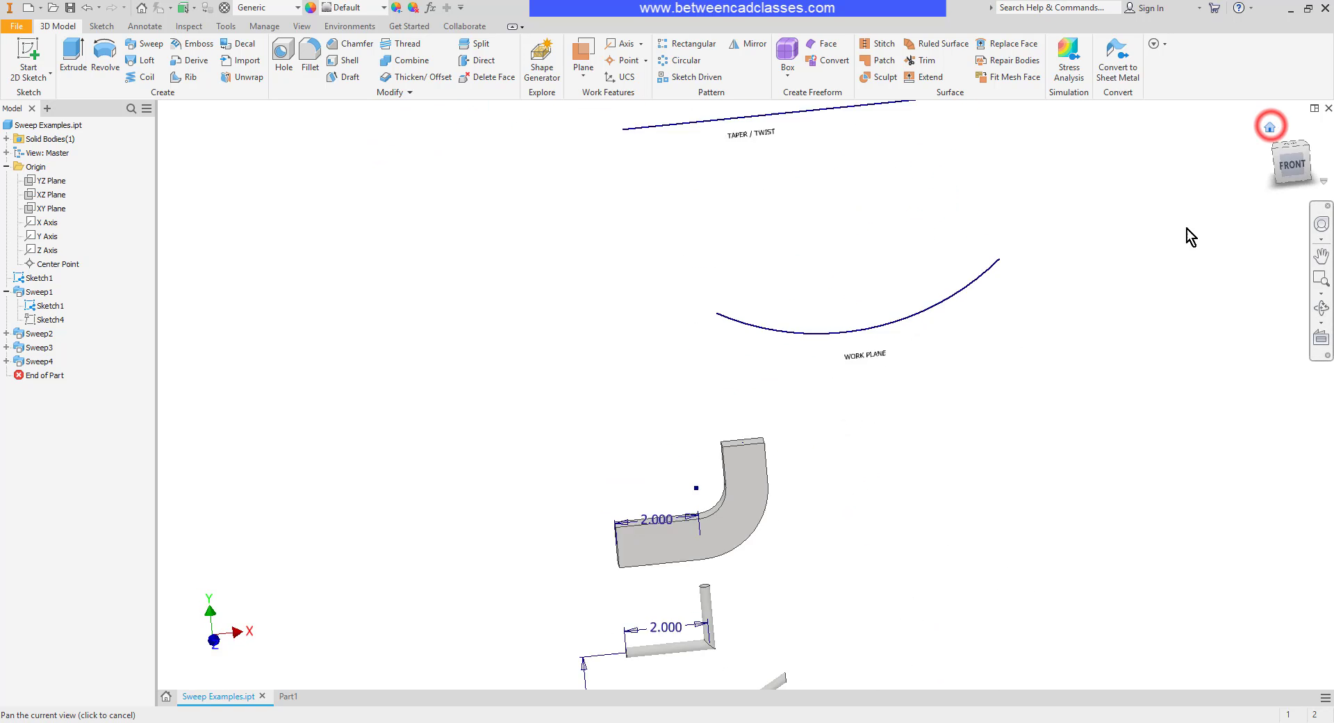
shift+middle_drag(803, 381, 865, 340)
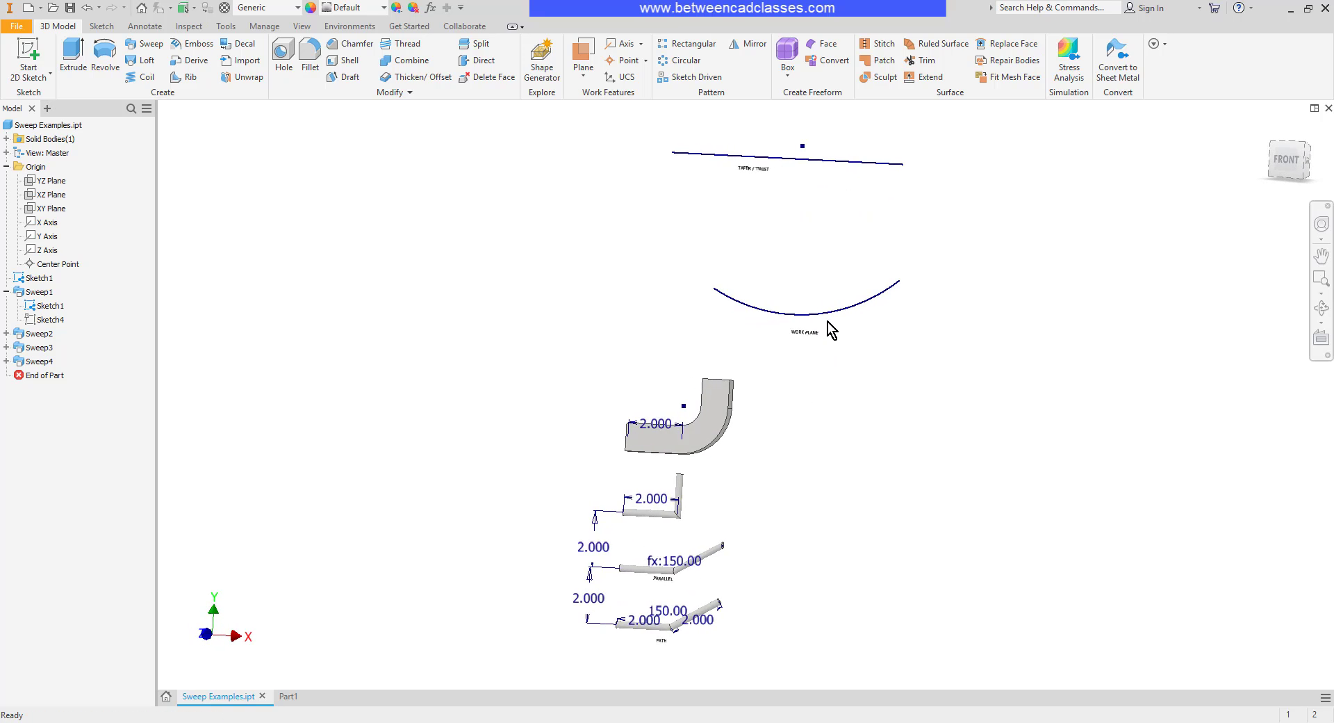
scroll(828, 325, up, 2)
scroll(828, 323, up, 4)
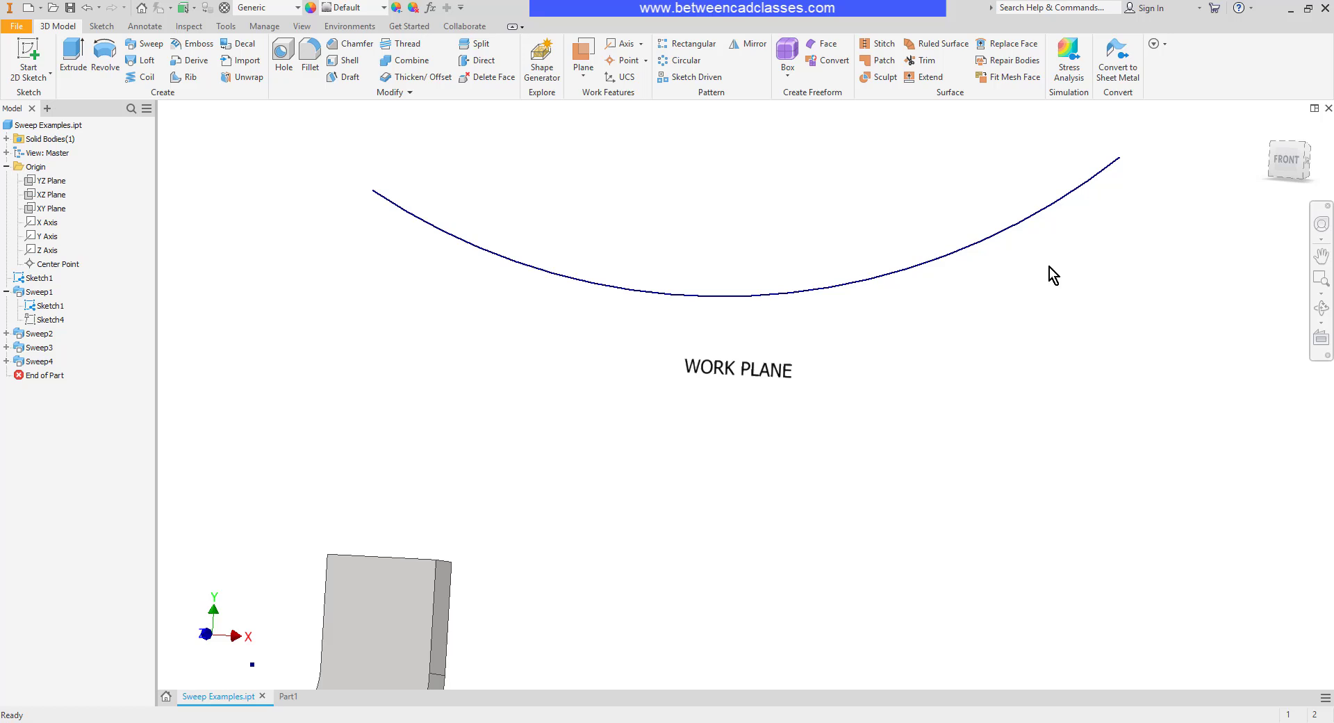
middle_drag(1078, 315, 1114, 368)
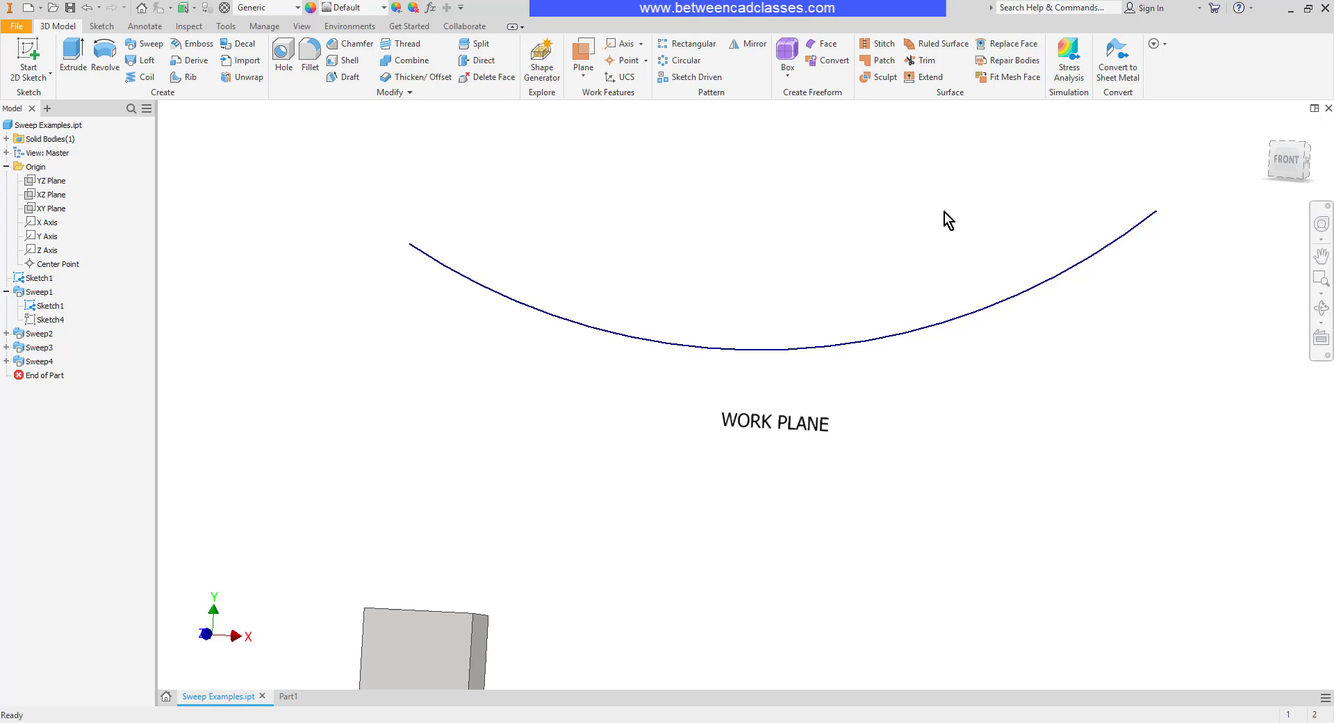
Add Work Plane2 normal to the arc at its right-hand endpoint
click(585, 75)
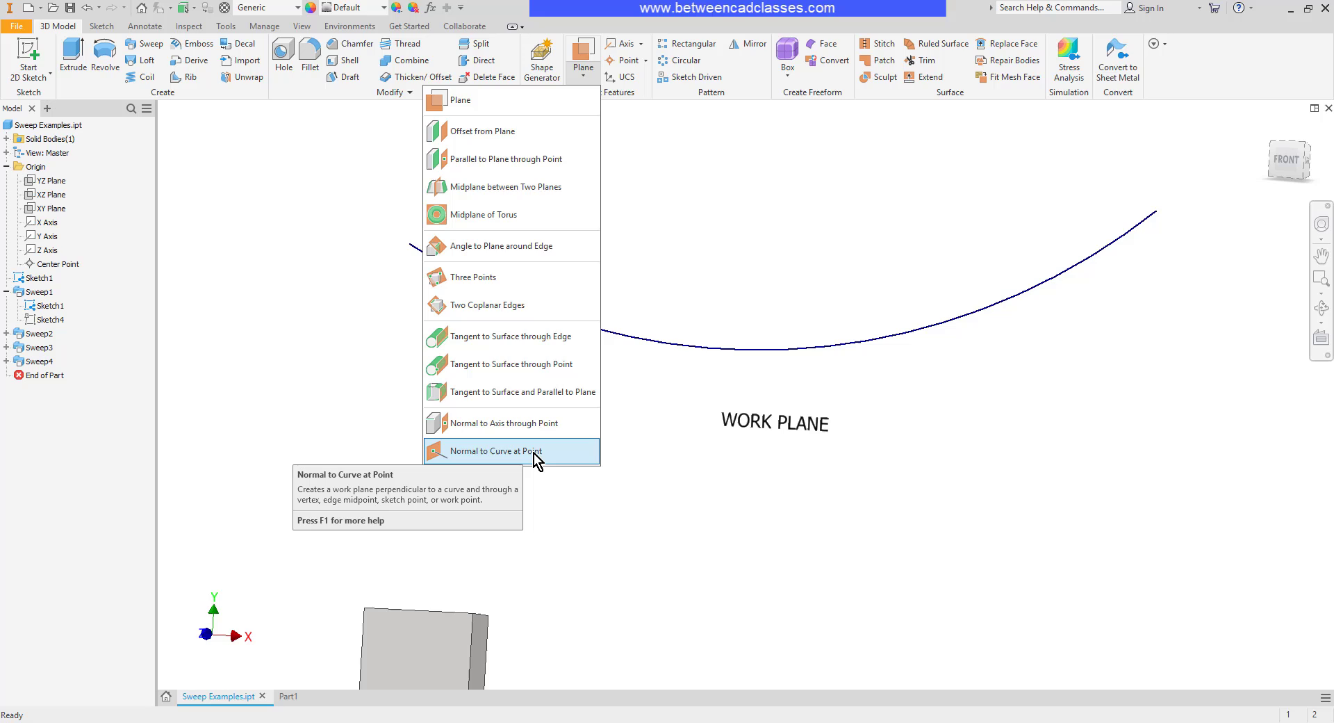
click(533, 453)
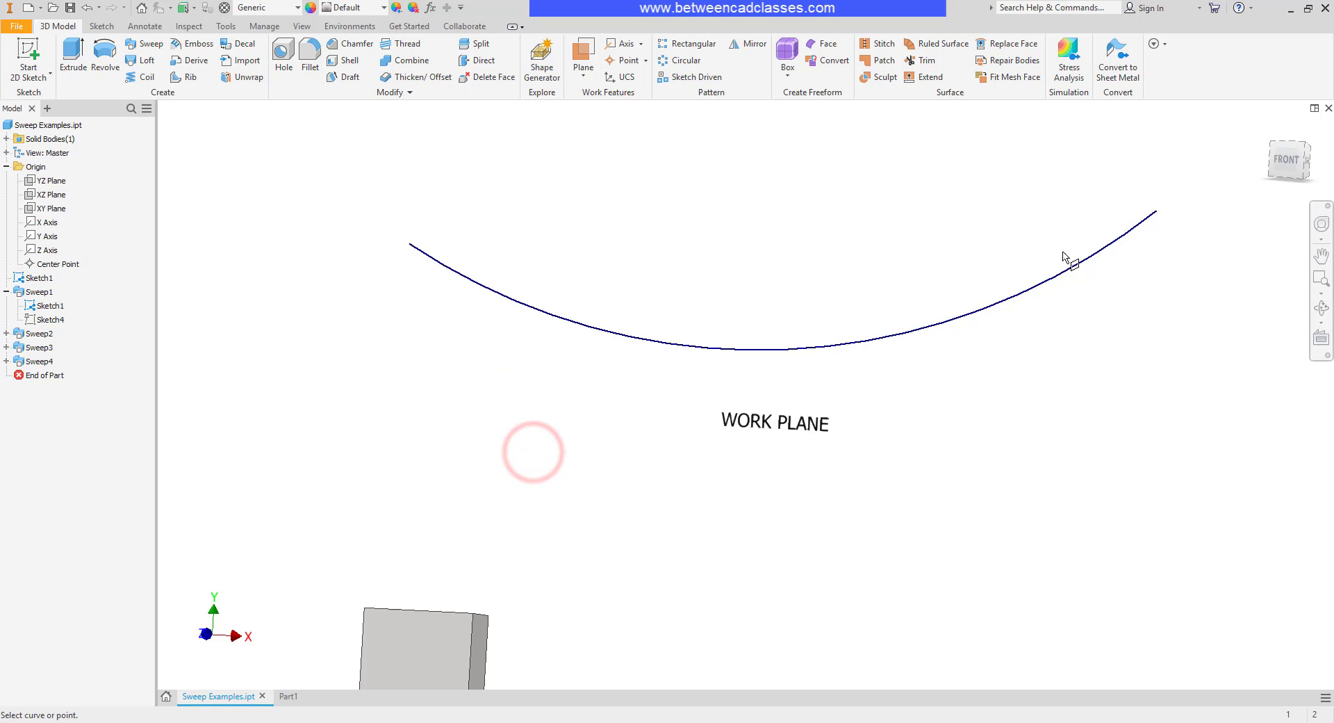
click(1106, 242)
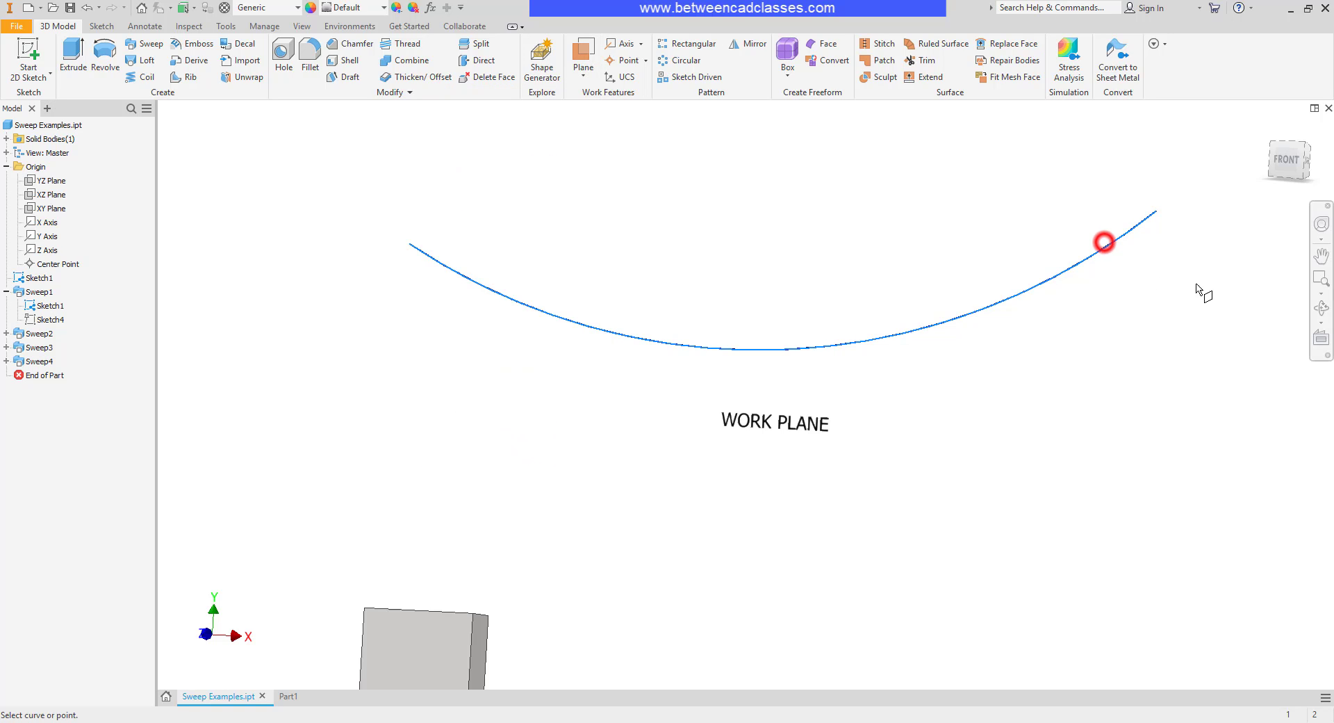
click(1159, 211)
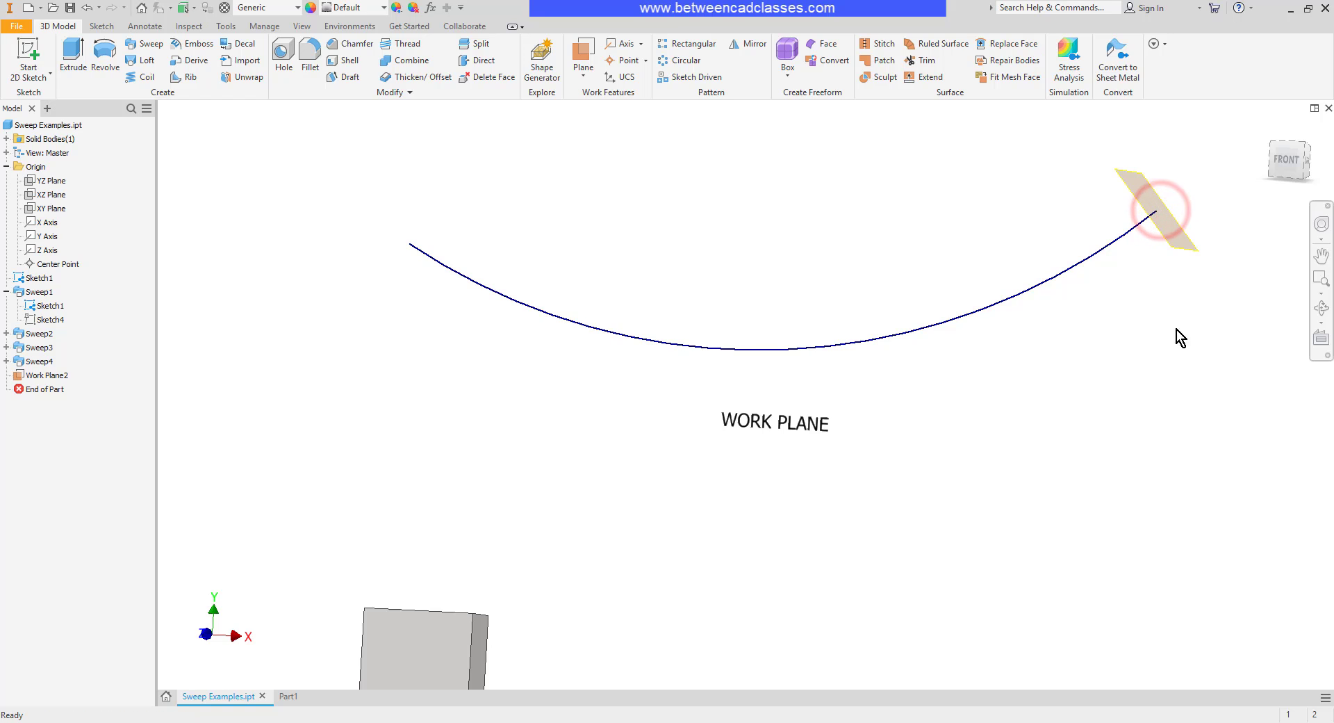
mouse_move(1177, 330)
shift+middle_down()
mouse_move(1228, 327)
mouse_move(998, 357)
shift+middle_up()
Start a sketch on Work Plane2 and project the arc's endpoint into it
click(29, 64)
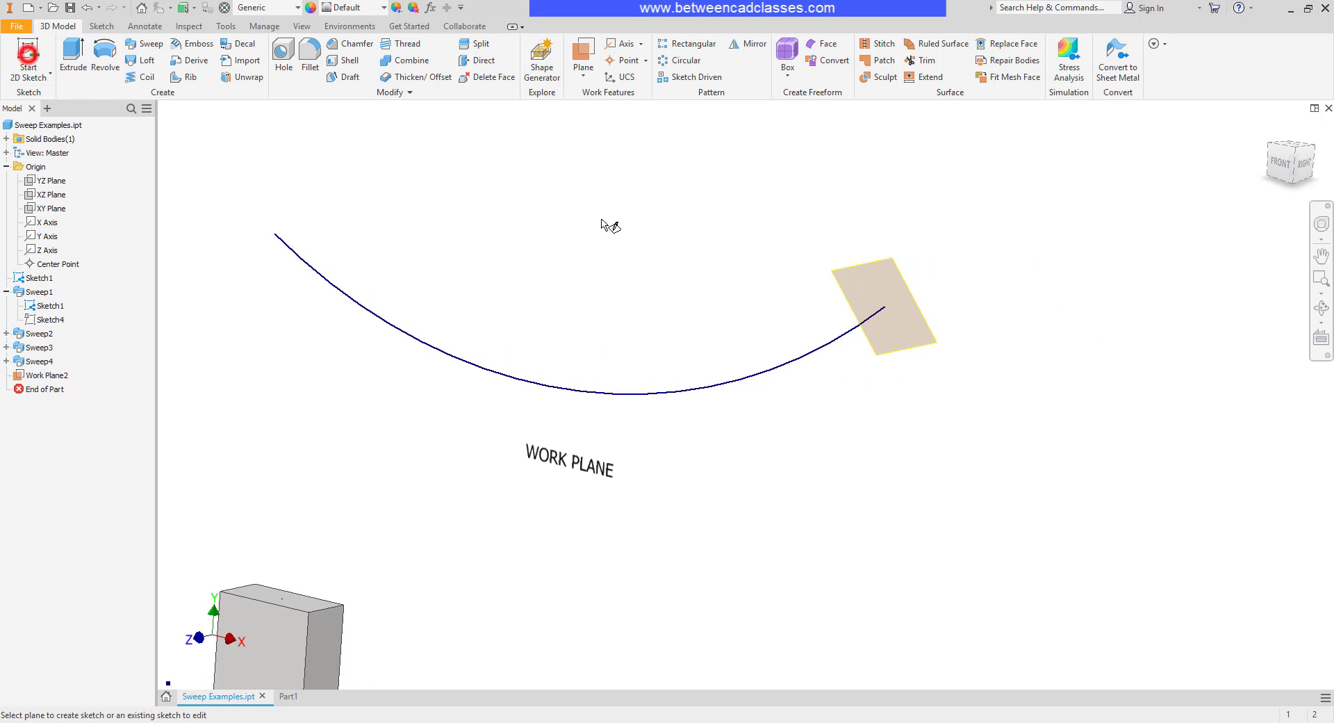
click(874, 258)
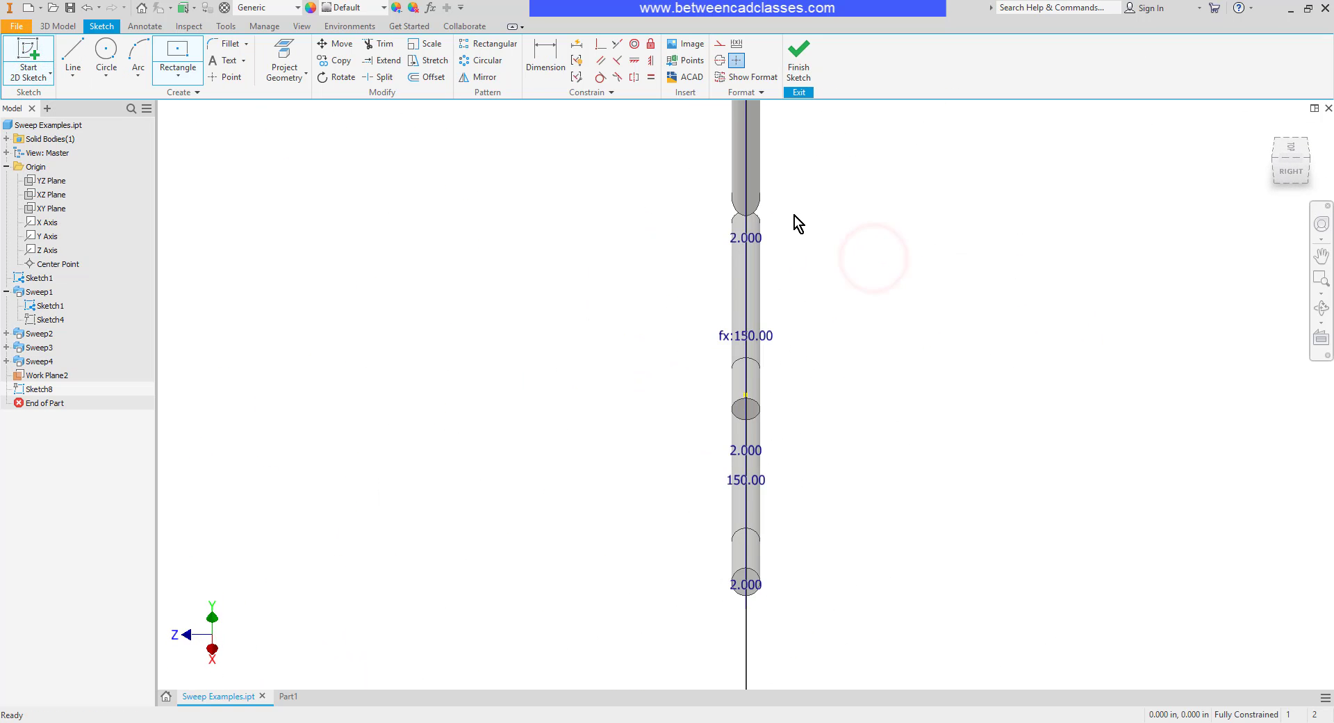
mouse_move(764, 581)
shift+middle_down()
mouse_move(825, 536)
mouse_move(856, 533)
shift+middle_up()
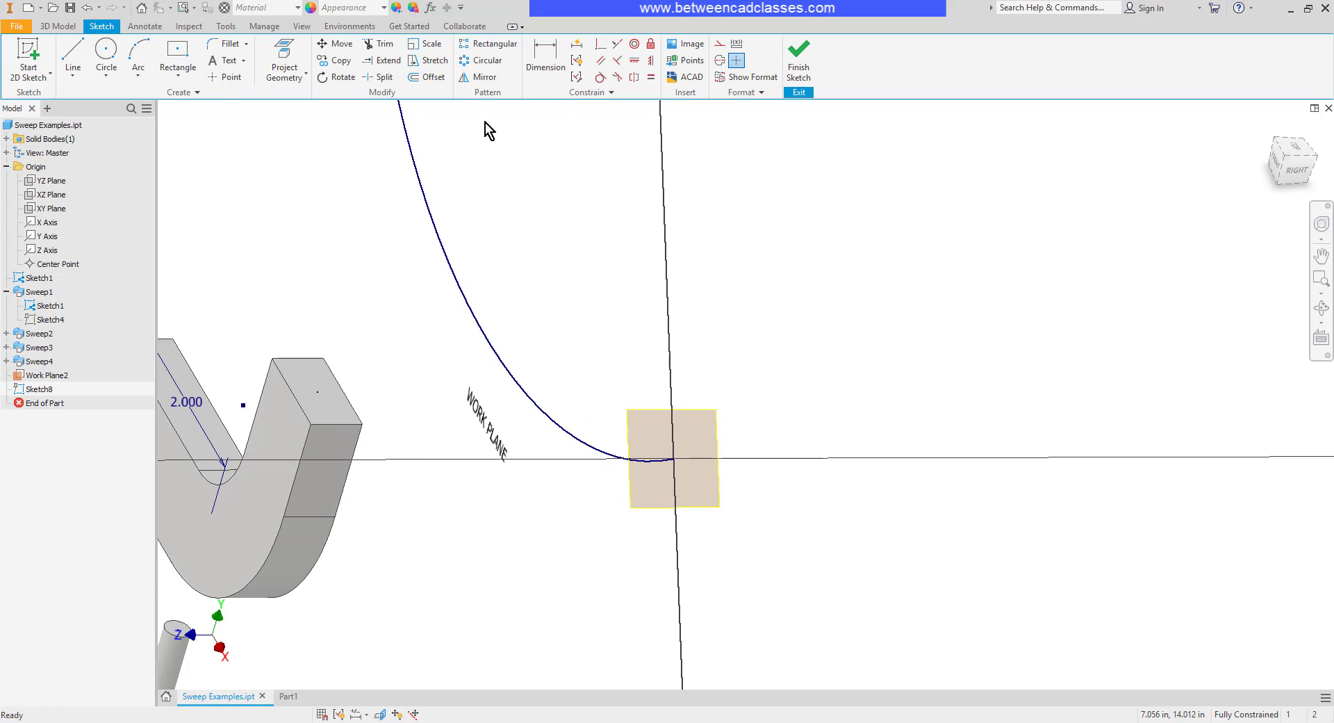
click(284, 55)
click(675, 460)
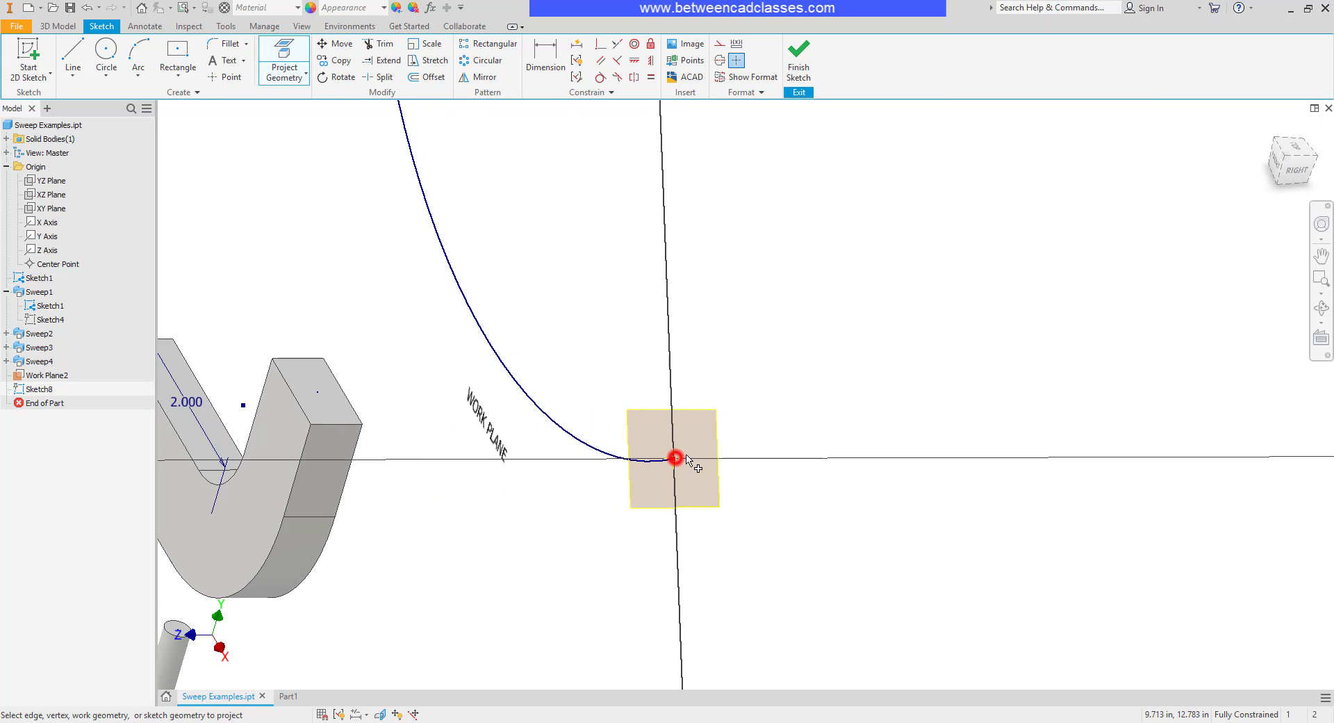
Draw a circle centred on the projected arc endpoint and finish Sketch8
click(107, 54)
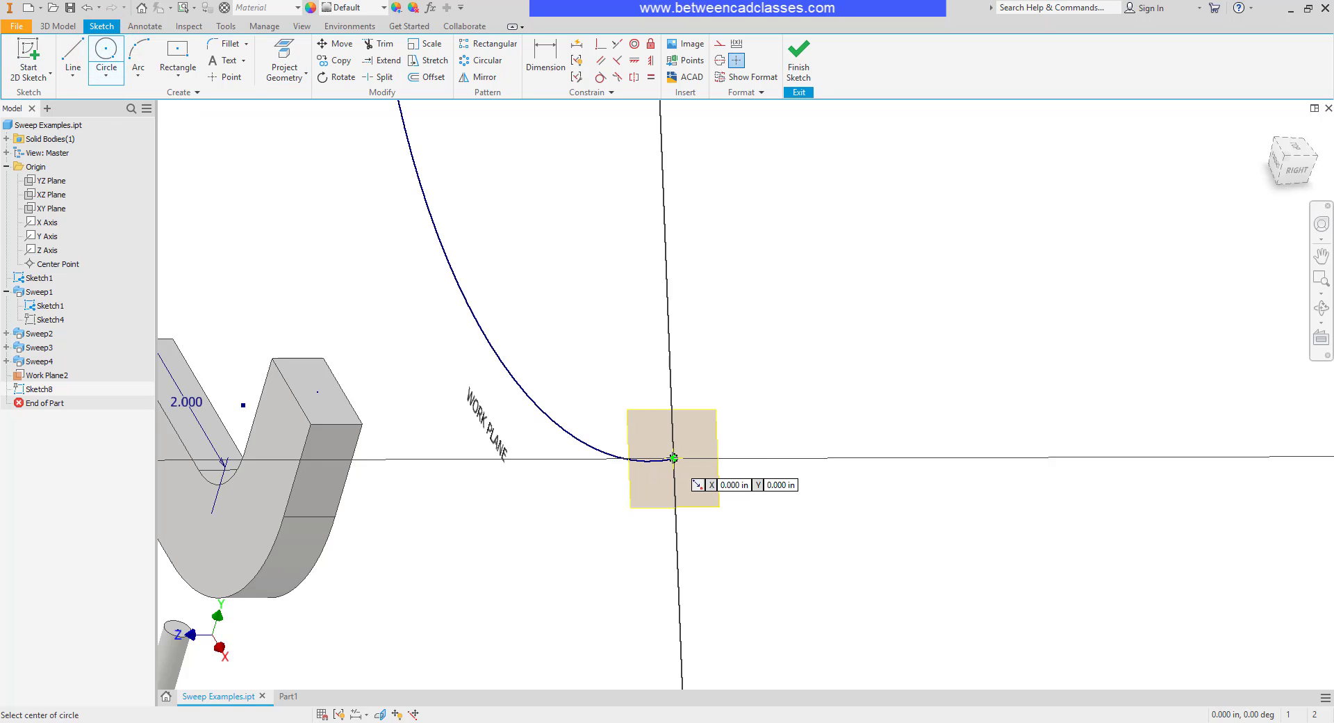
click(672, 459)
click(694, 437)
click(800, 55)
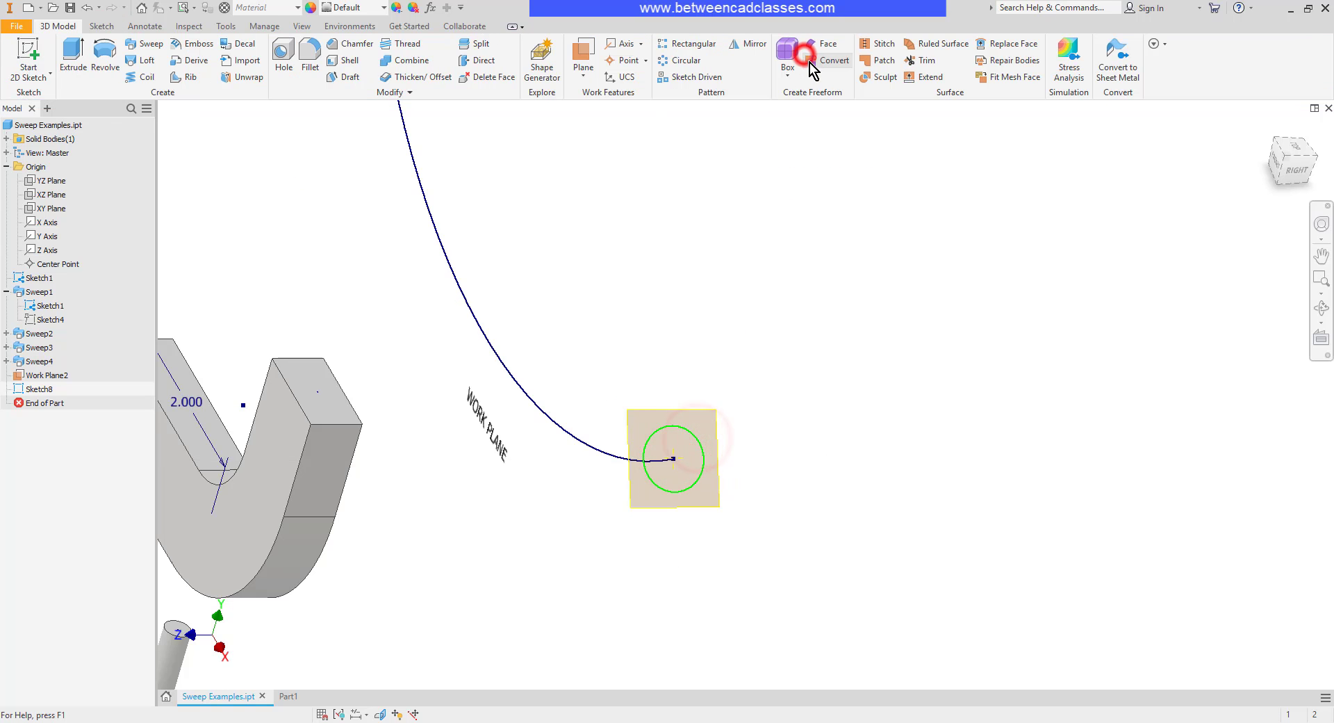
Sweep the circle along the WORK PLANE arc into tube Sweep5, then view the TAPER/TWIST line
click(146, 43)
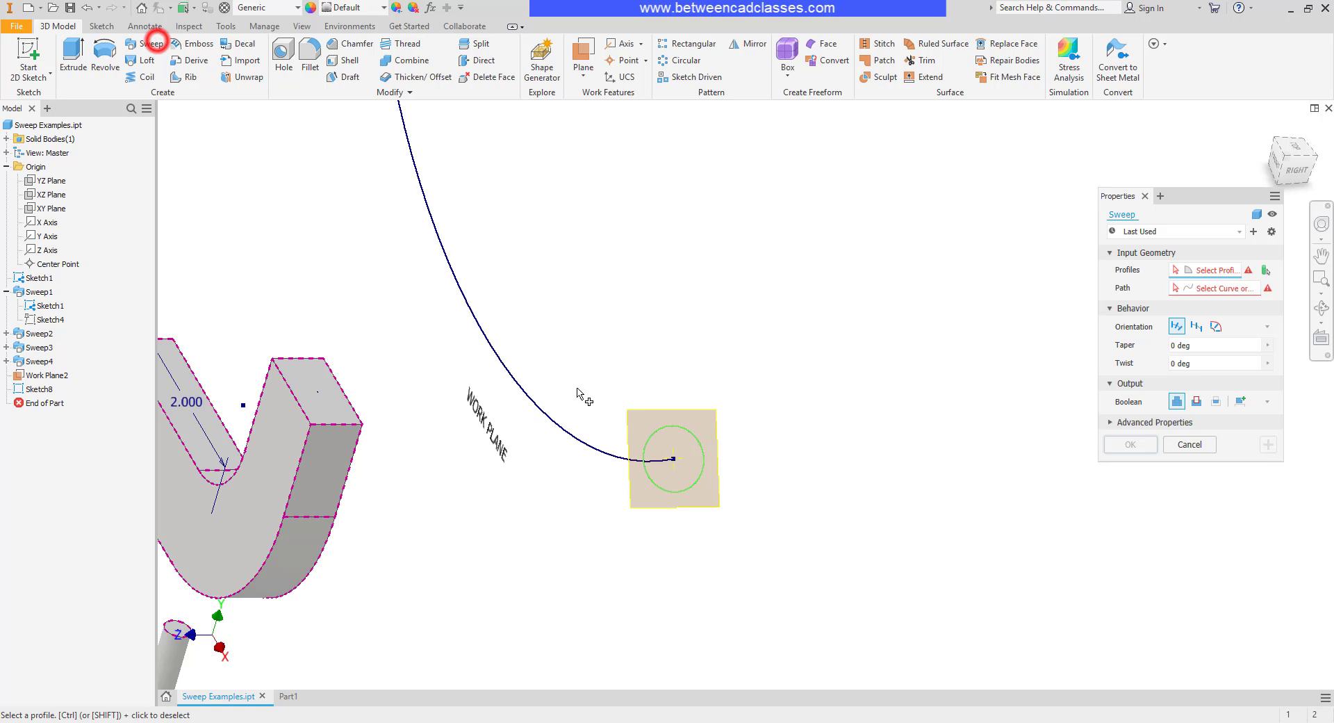
click(1212, 290)
click(589, 455)
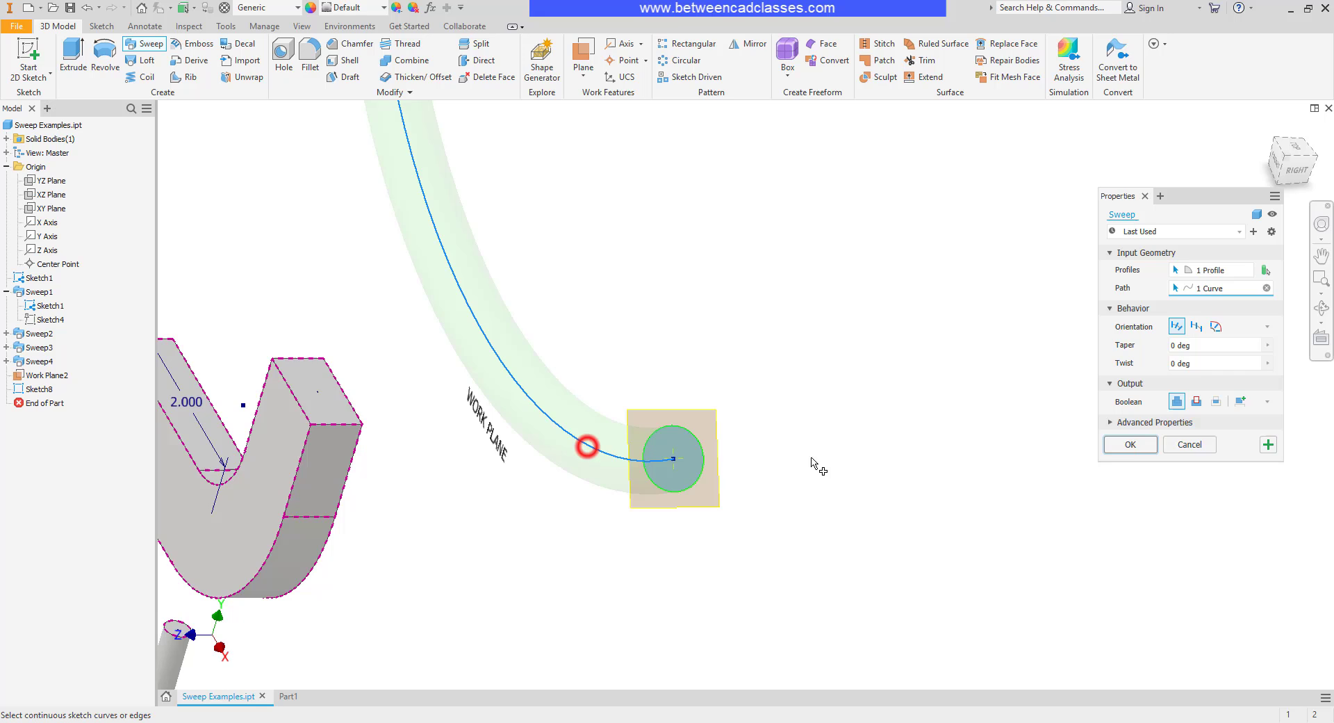
click(1150, 445)
scroll(878, 454, up, 3)
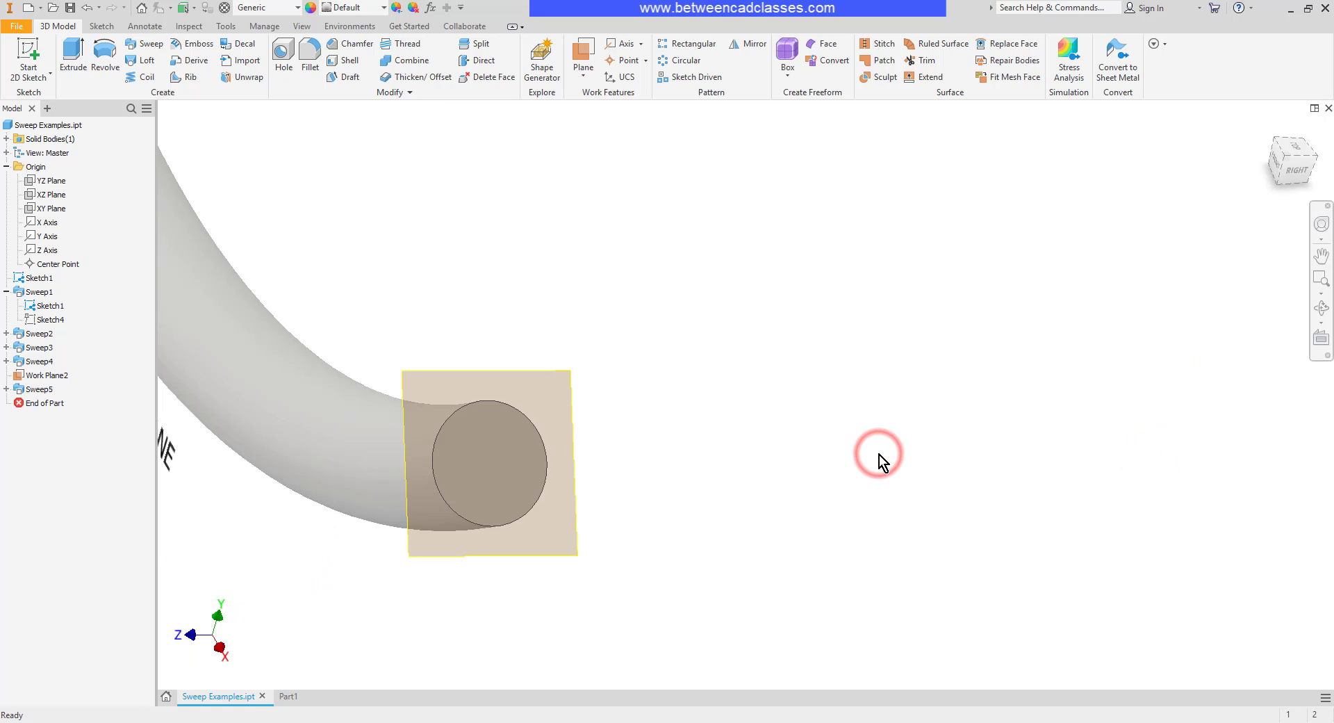
scroll(766, 465, down, 5)
shift+middle_drag(818, 420, 850, 394)
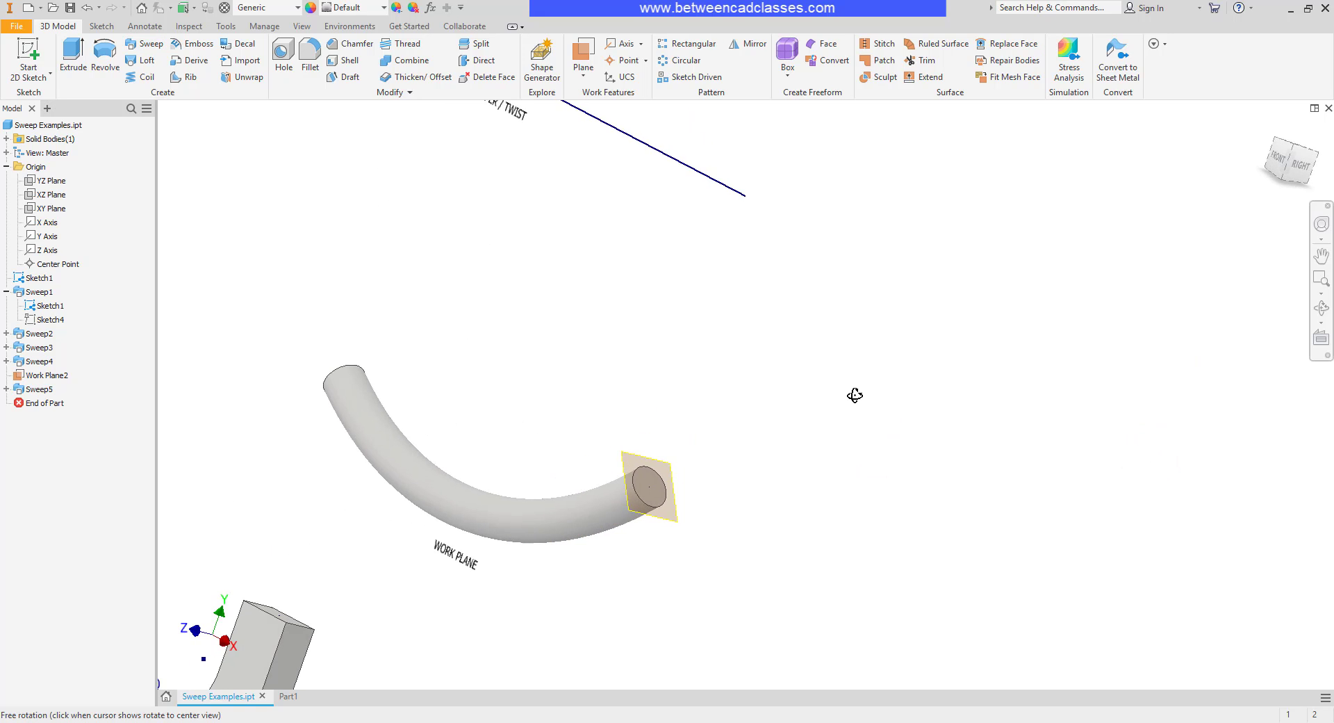
middle_drag(719, 285, 827, 507)
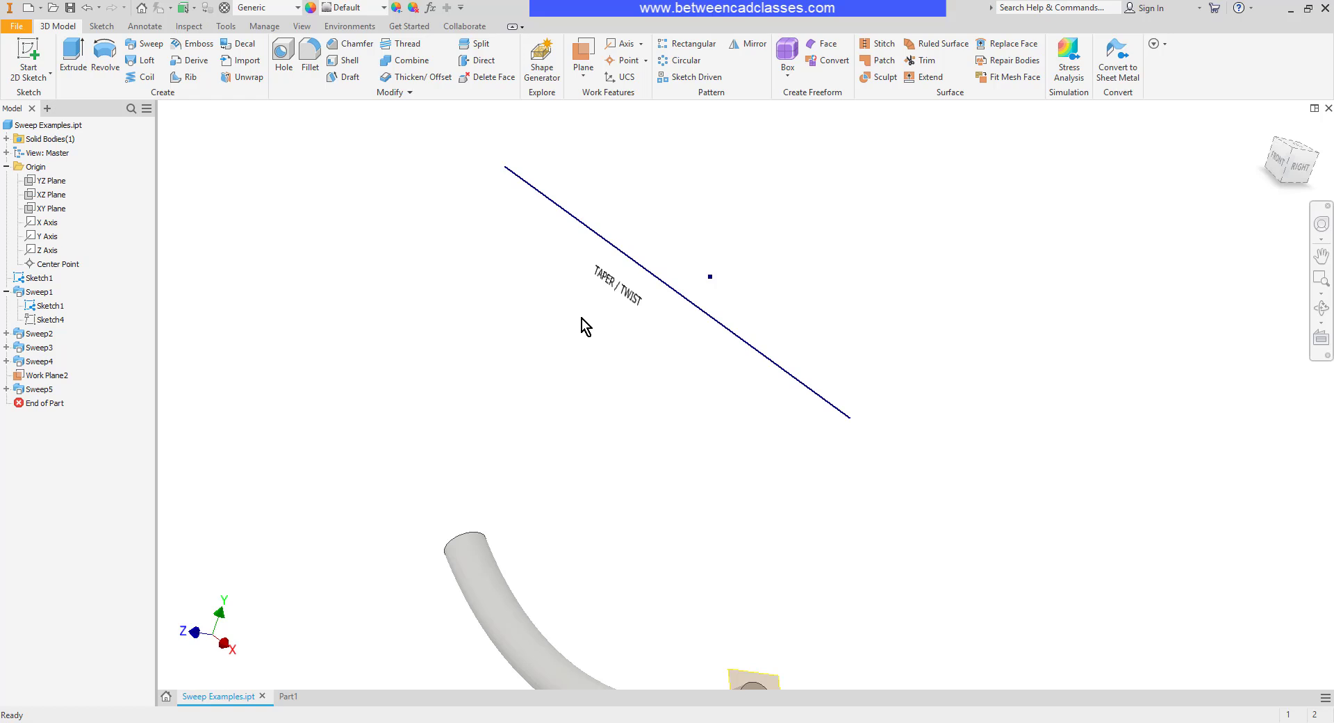
Create Work Plane3 normal to the TAPER/TWIST line at its lower endpoint
shift+middle_drag(582, 327, 1055, 360)
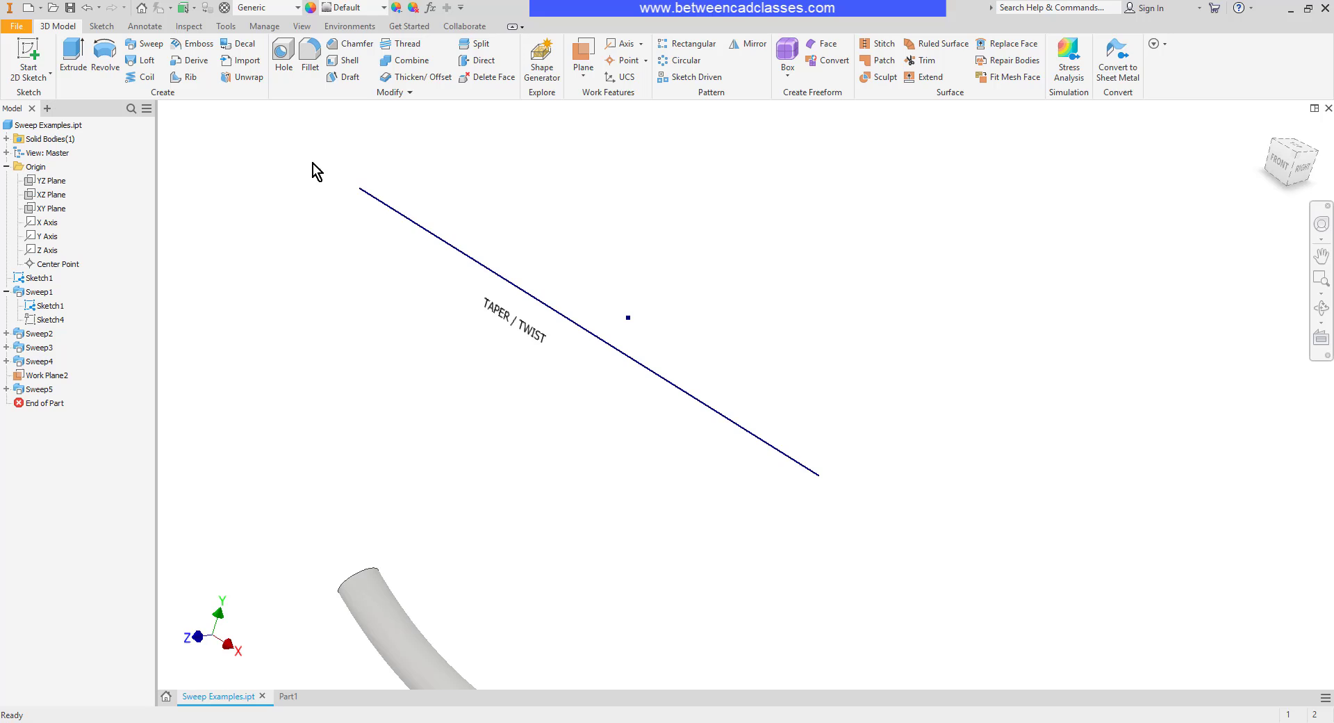
click(583, 54)
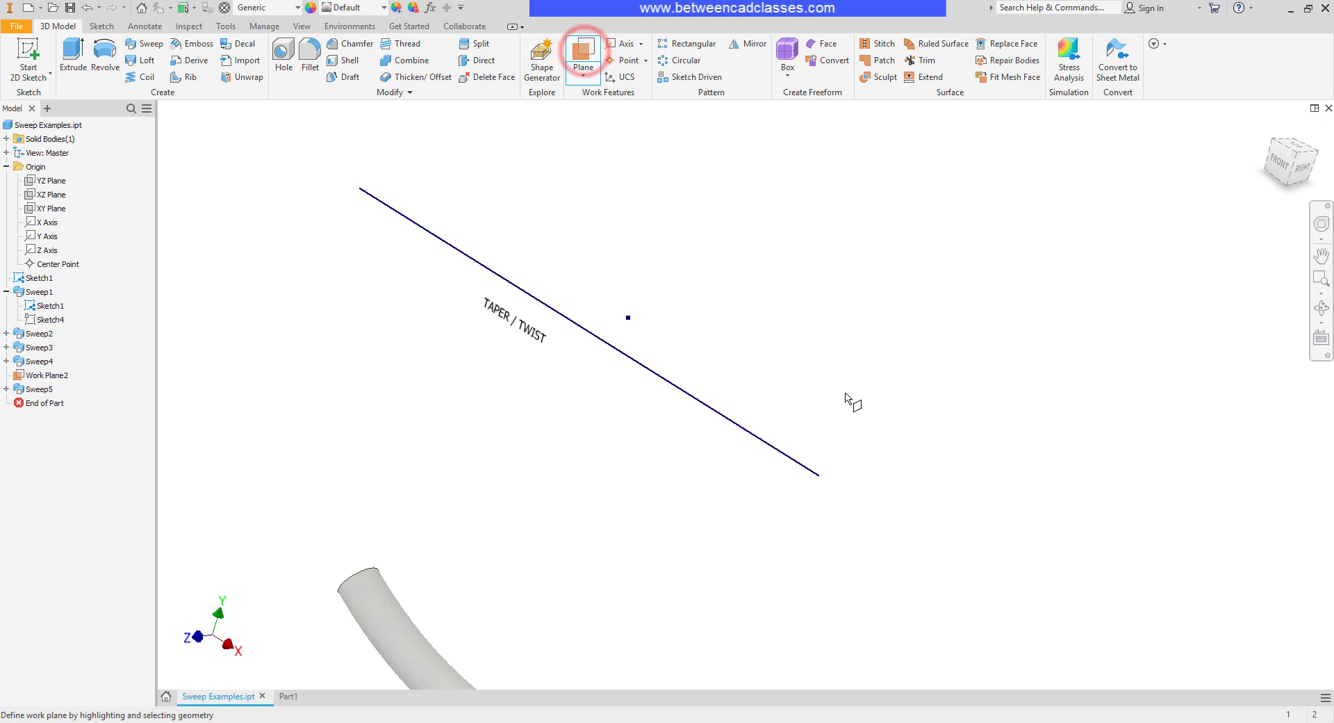
click(774, 447)
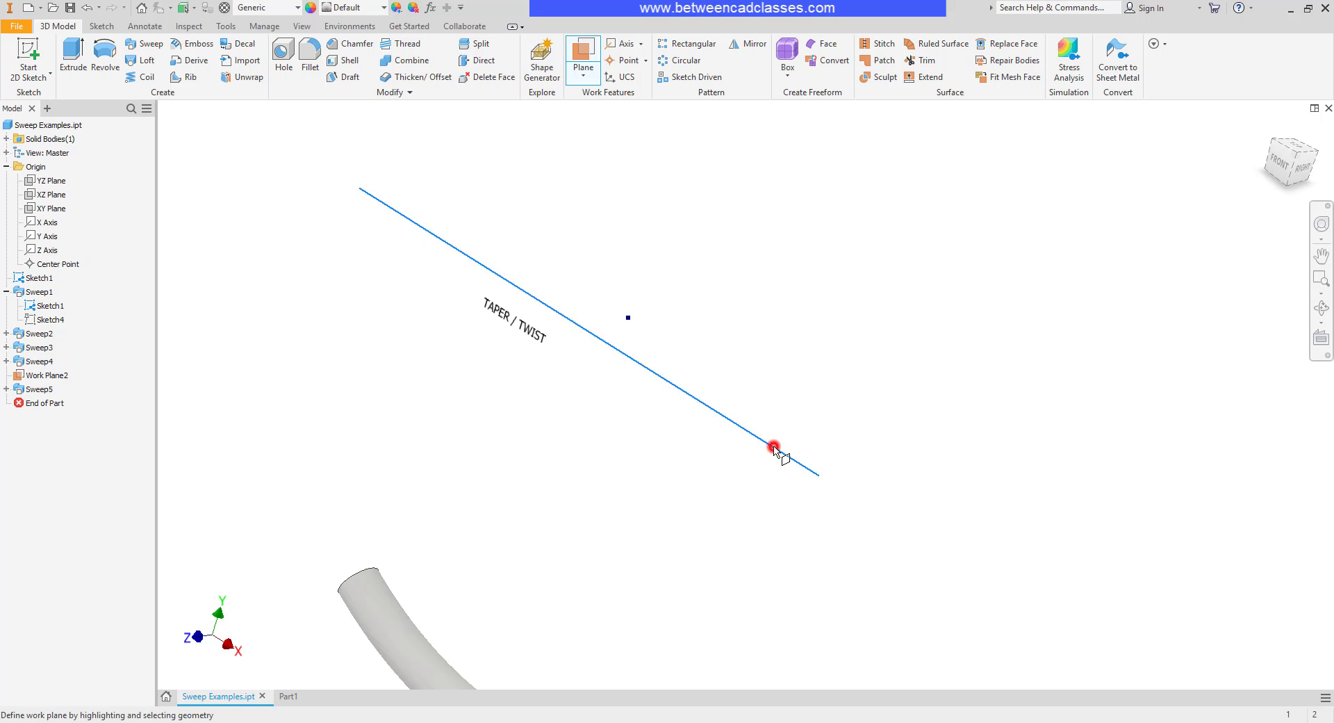
click(822, 476)
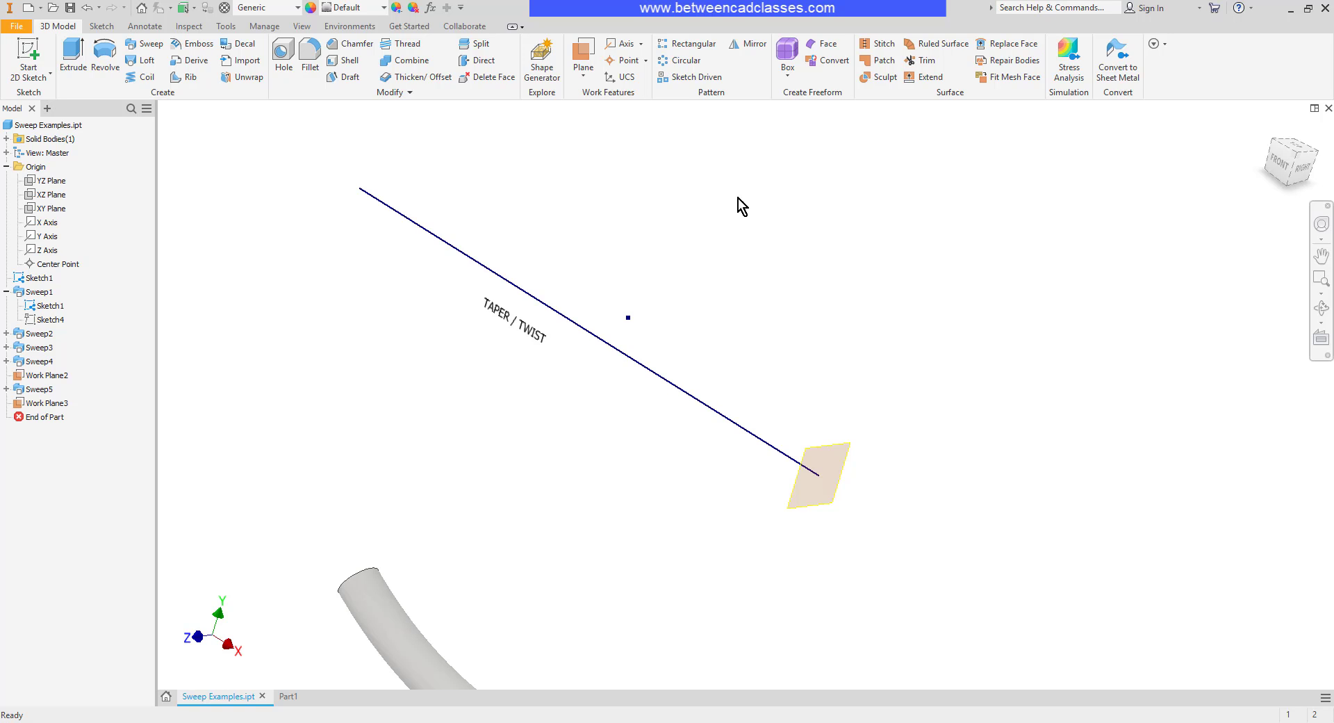
Start a sketch on Work Plane3 and project the path's end point into it
click(28, 59)
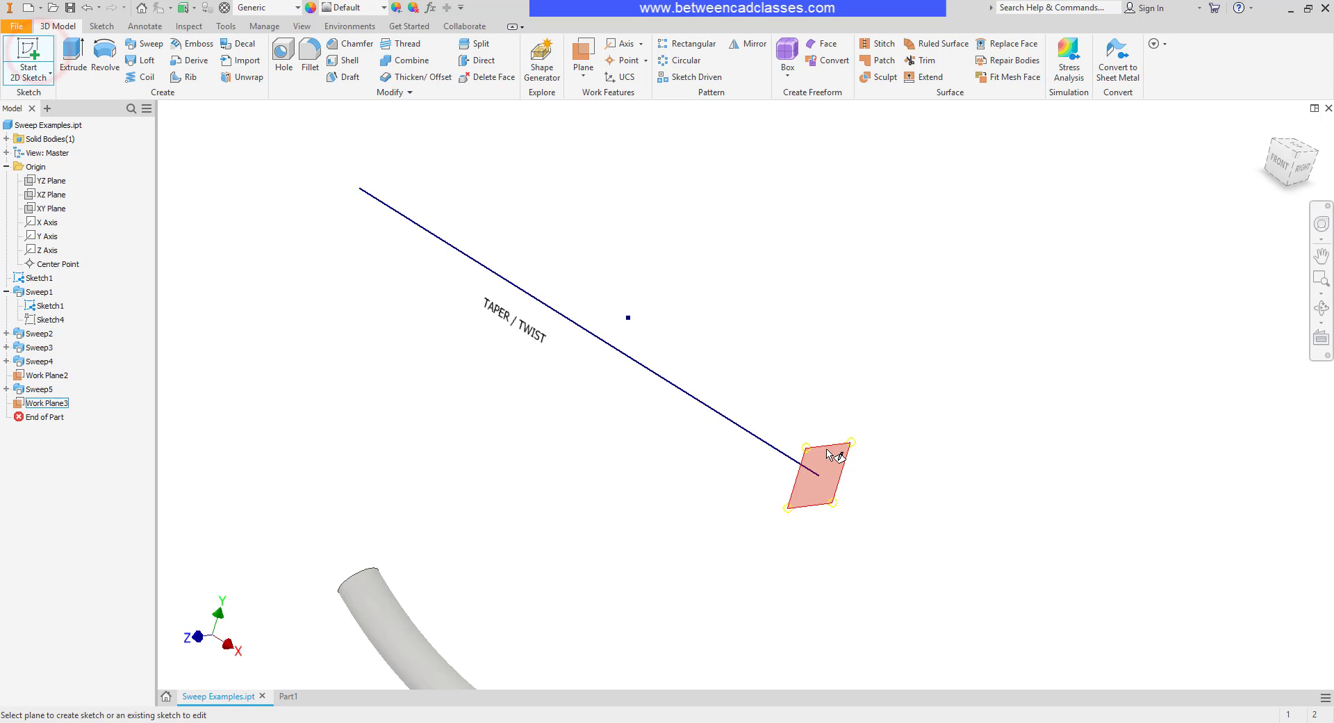
click(827, 449)
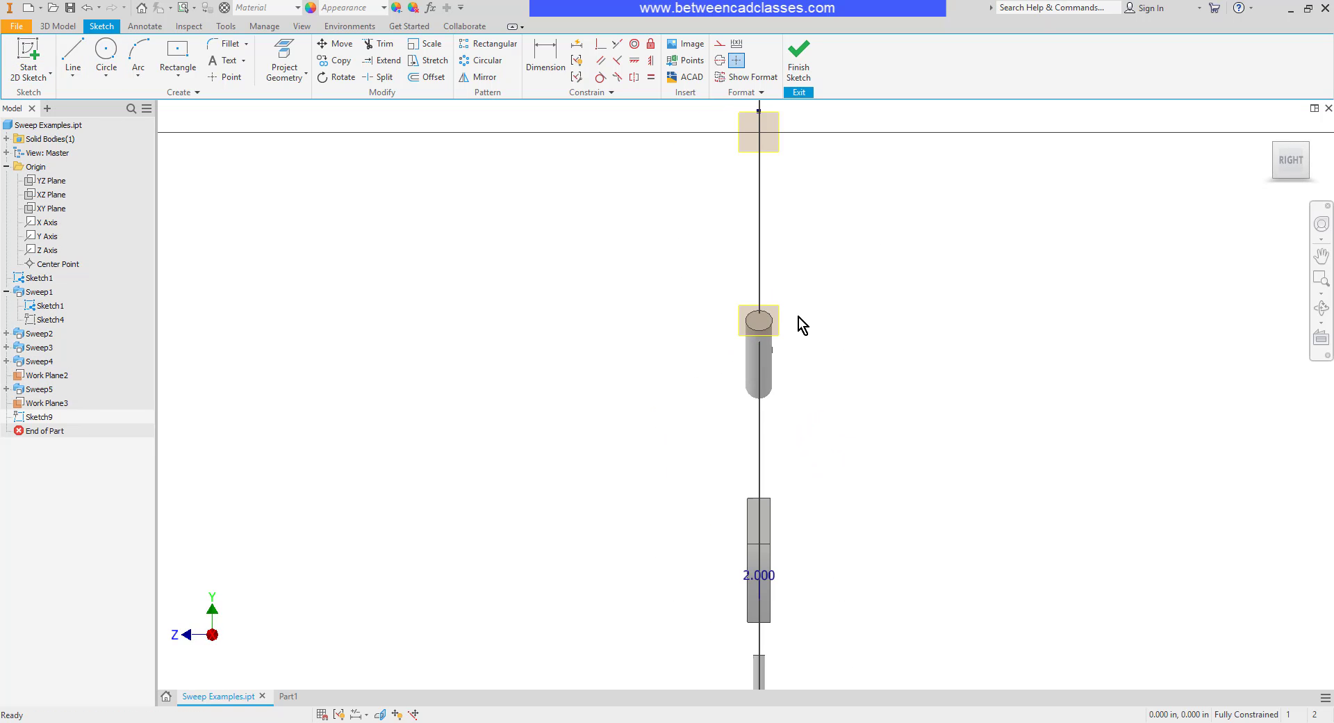
shift+middle_drag(792, 203, 820, 265)
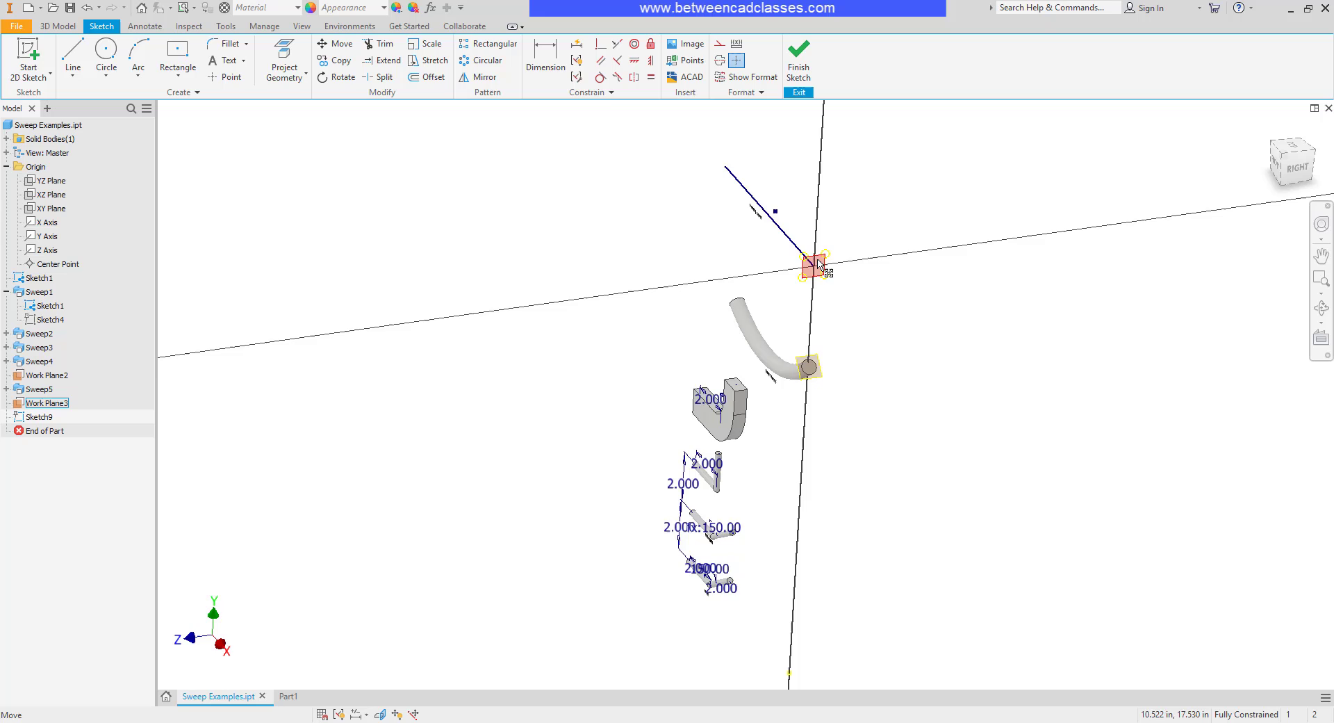
scroll(819, 264, down, 5)
key(p)
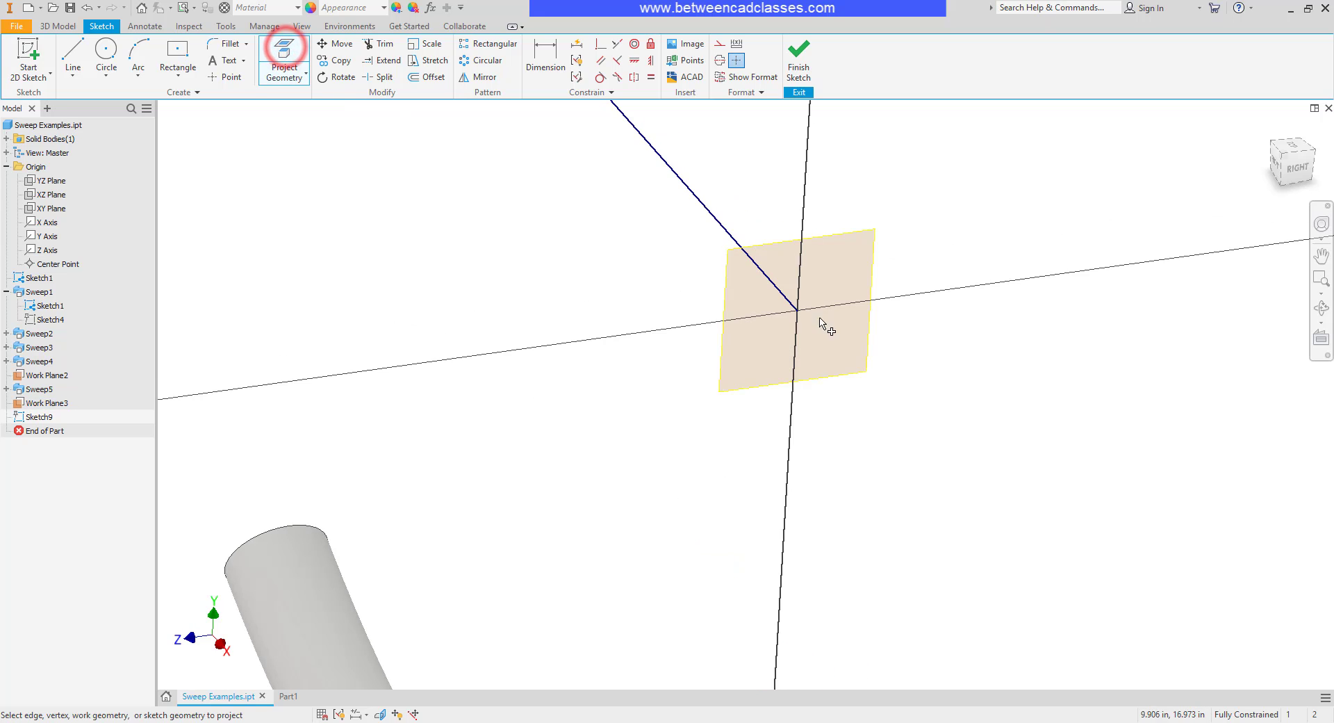
click(798, 310)
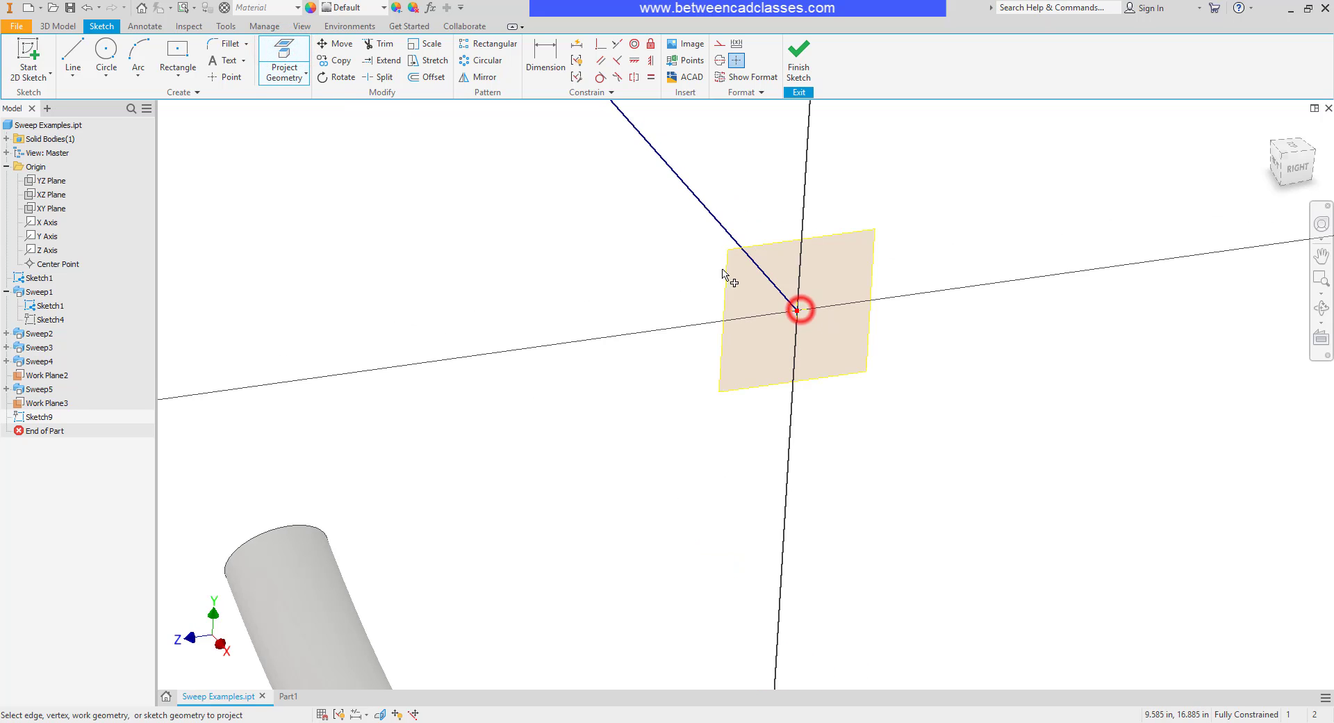
Draw a six-sided polygon centred on the projected end point
click(176, 78)
click(166, 317)
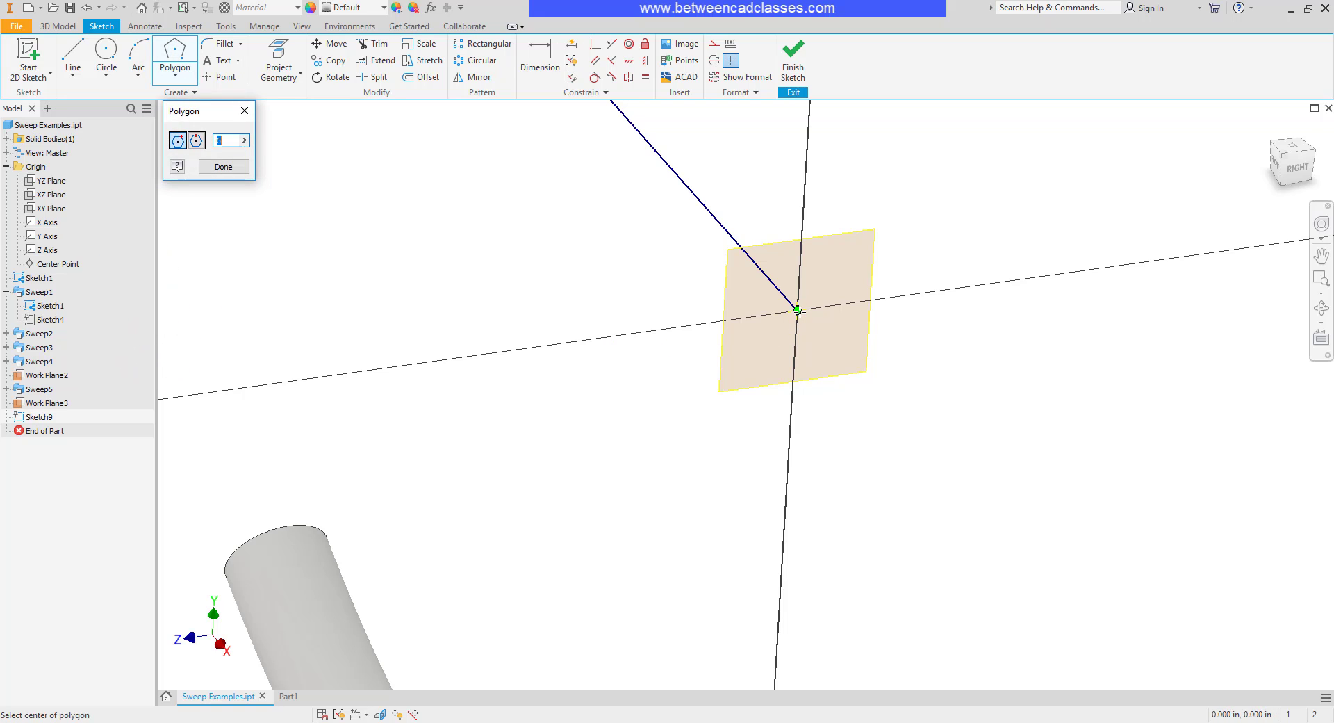
click(798, 310)
click(843, 277)
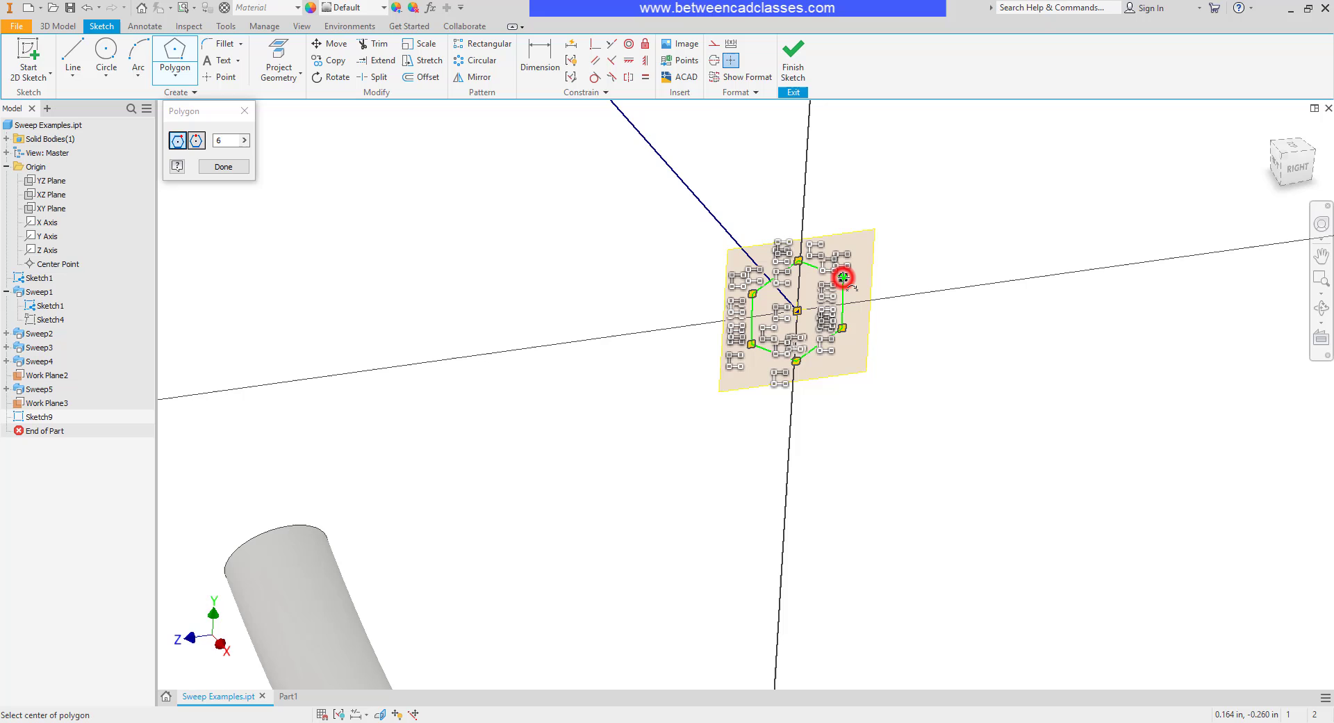
key(Escape)
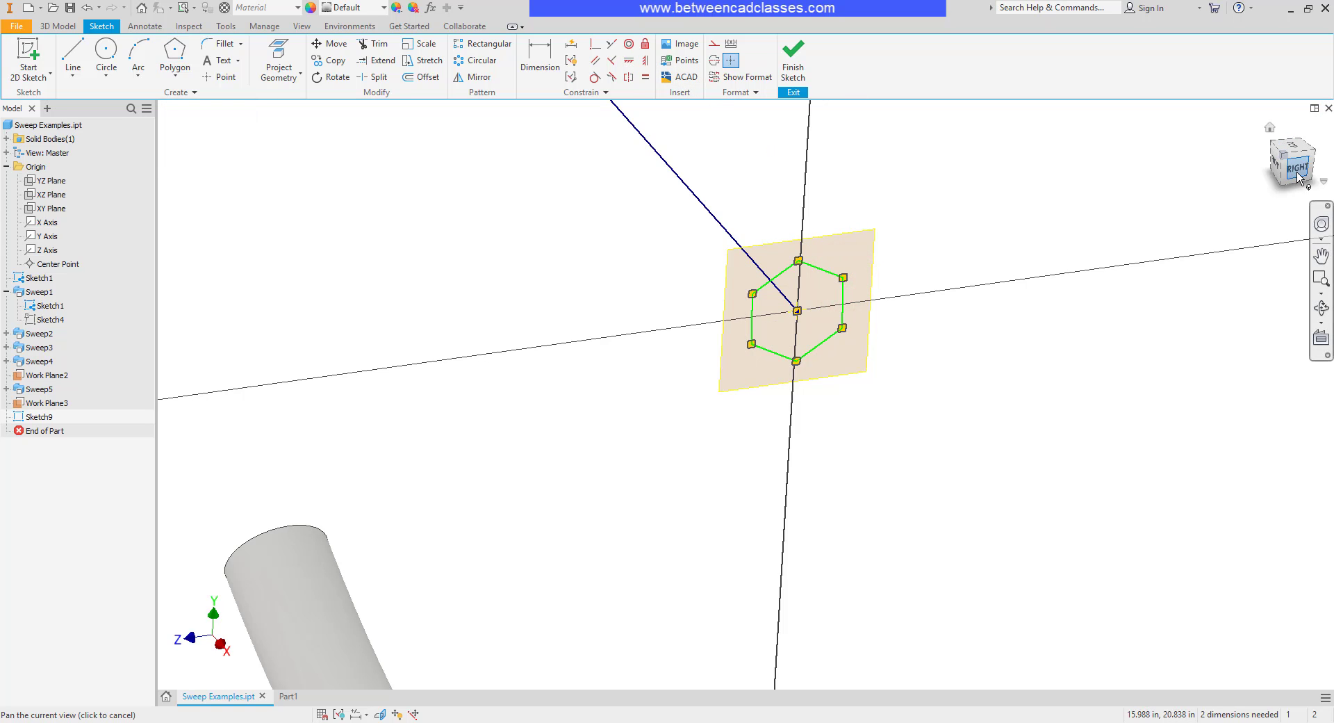
click(1295, 165)
Constrain a hexagon edge vertical so its sides stand upright
click(629, 61)
scroll(757, 152, up, 5)
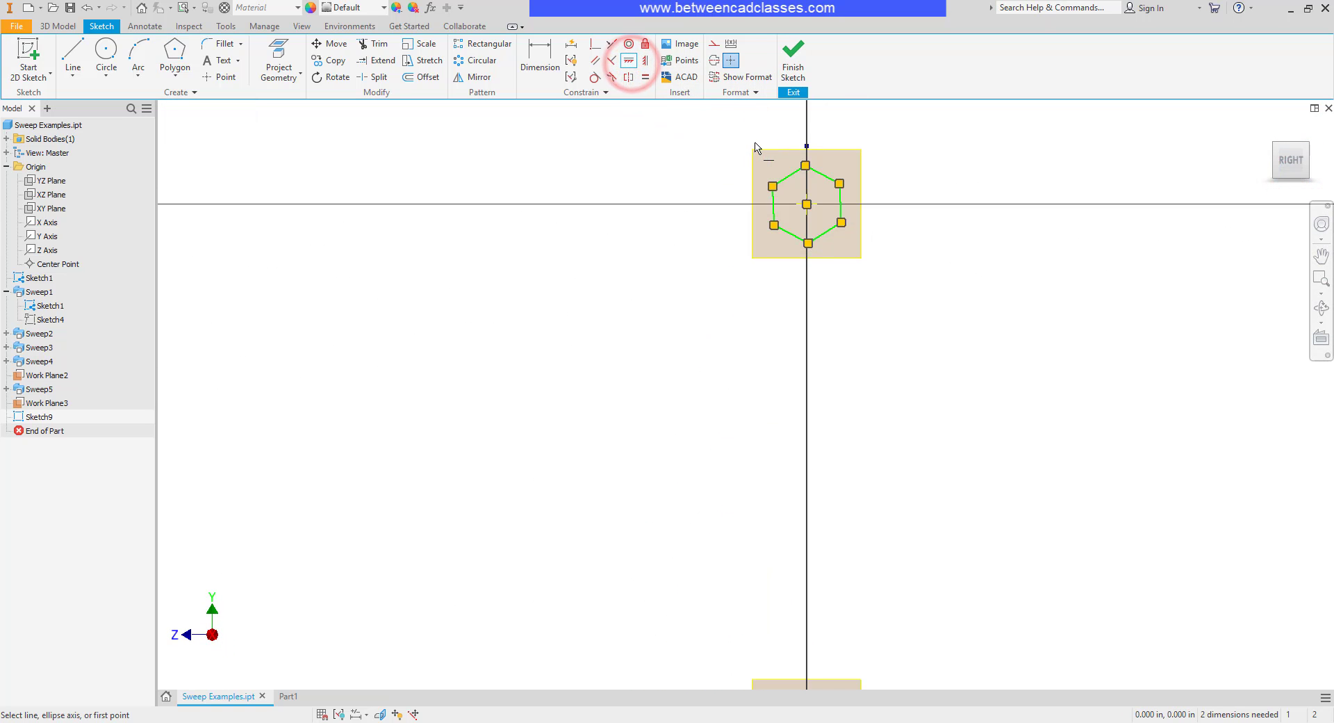
scroll(853, 187, up, 5)
click(848, 153)
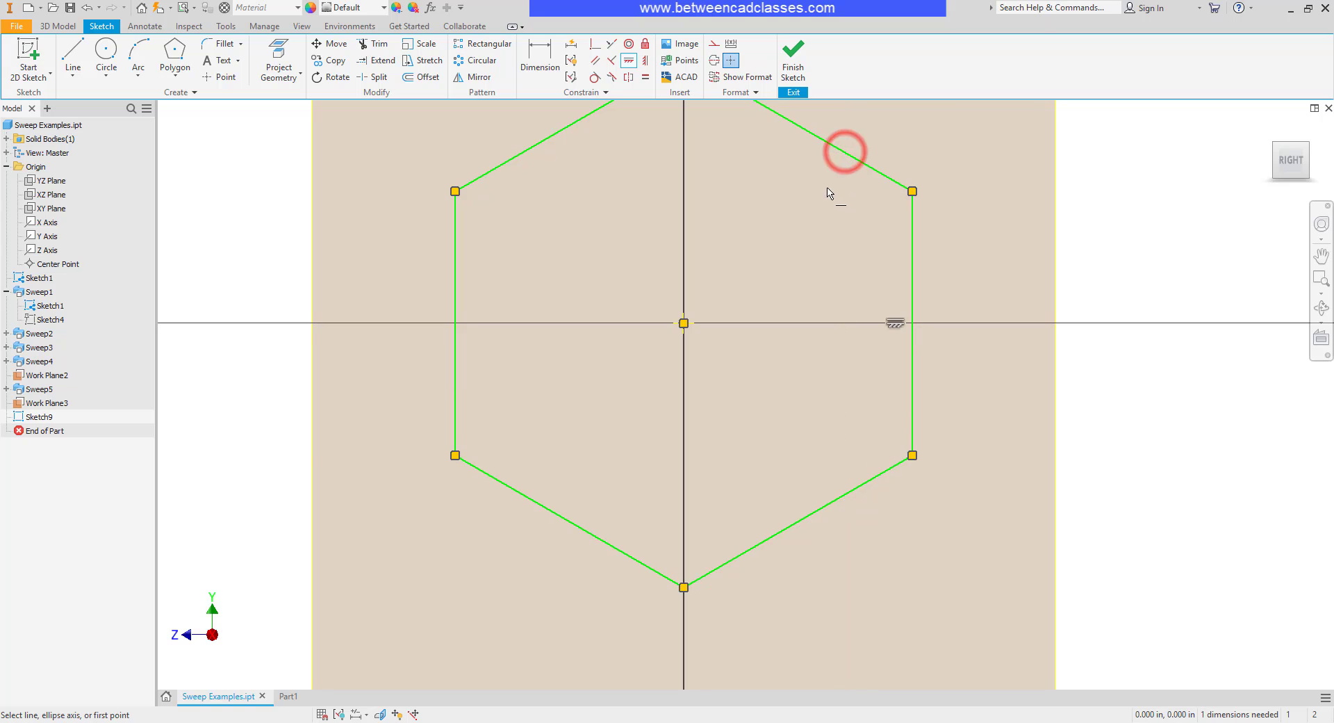
Dimension the hexagon 0.500 across the flats and finish Sketch9
click(551, 54)
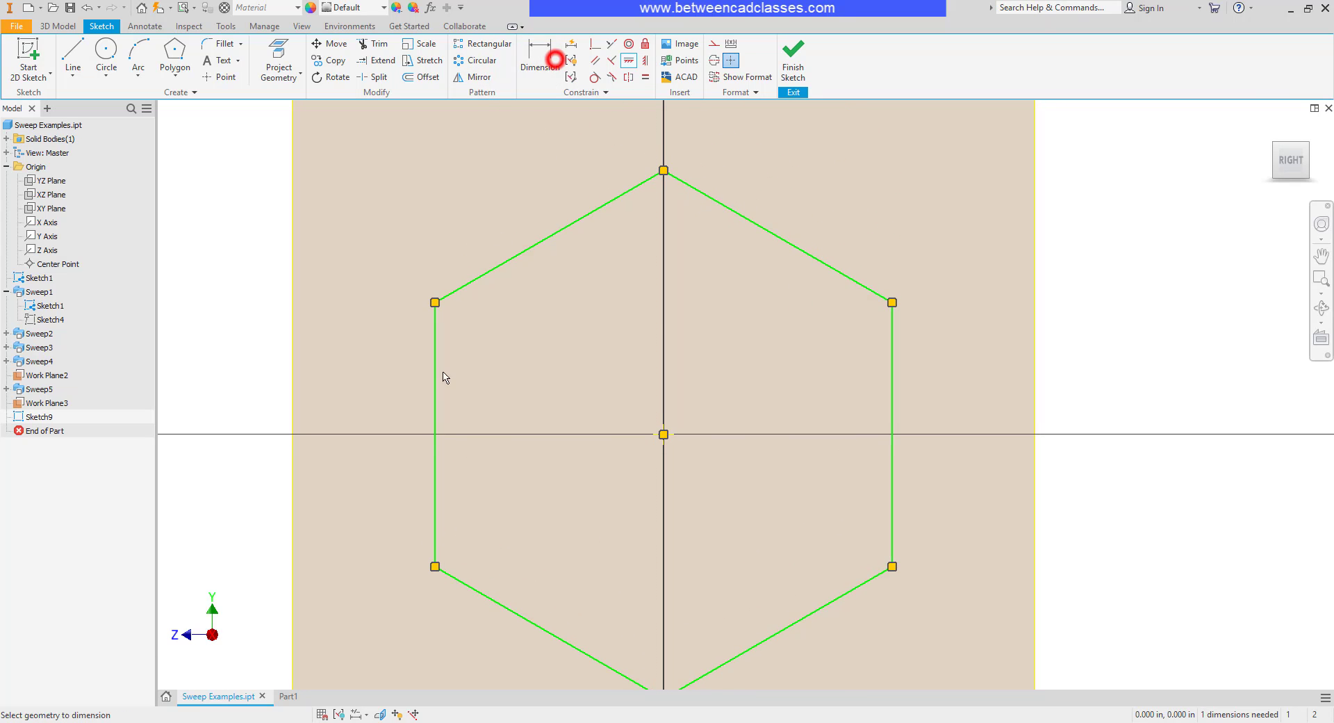
click(439, 381)
click(893, 410)
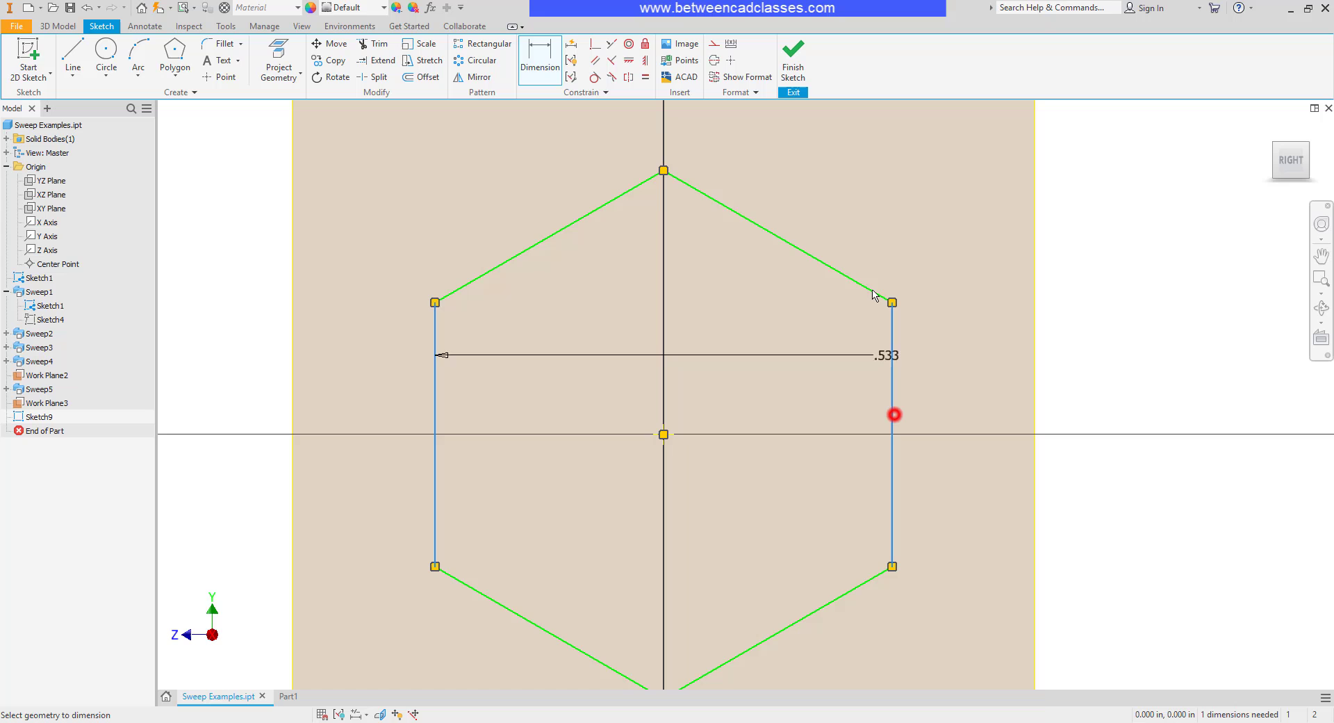
click(834, 144)
text(5)
key(Return)
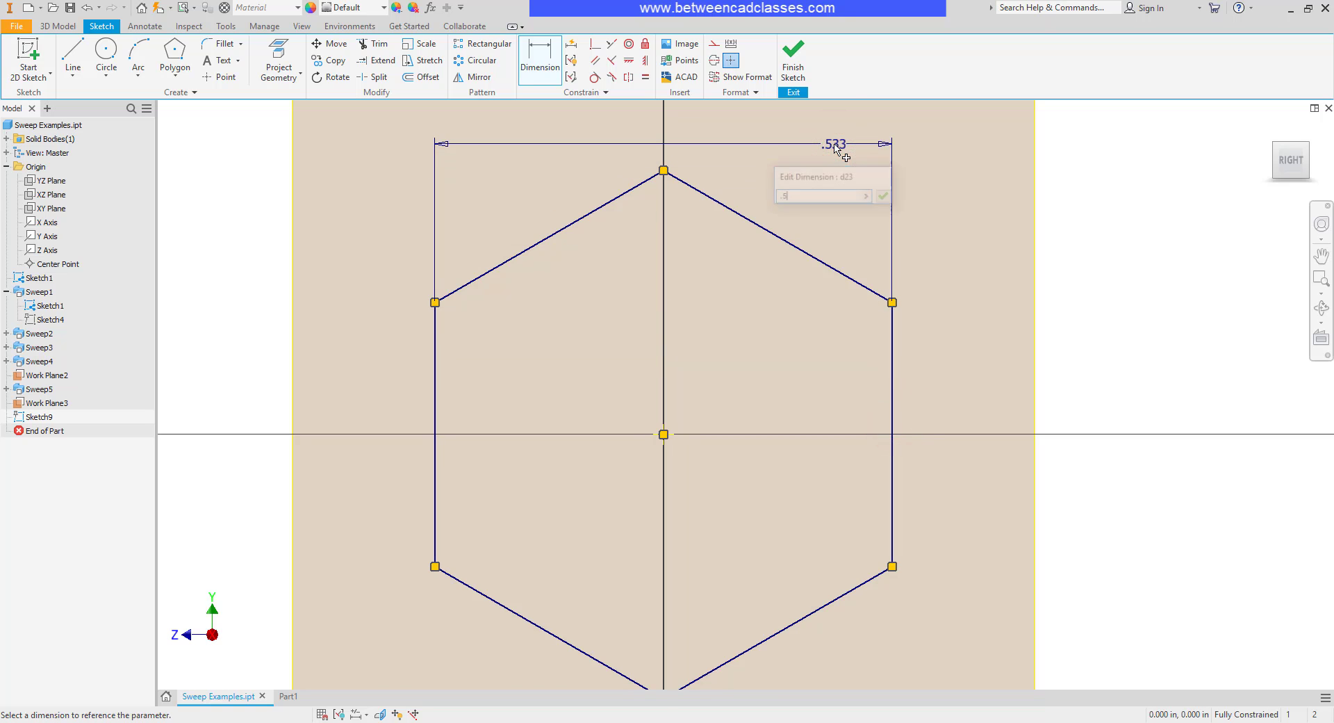
click(801, 61)
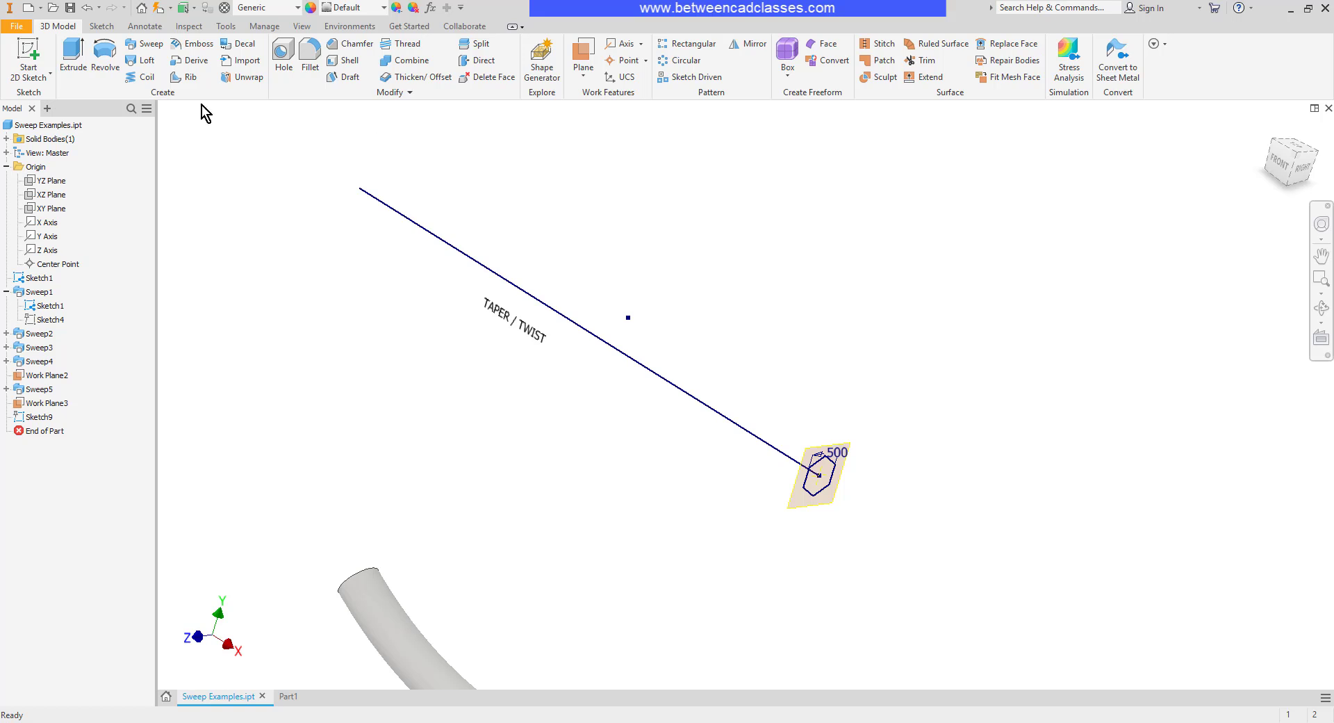
Sweep the hexagon along the TAPER/TWIST line with 0° taper and 180° twist as Sweep6
click(143, 46)
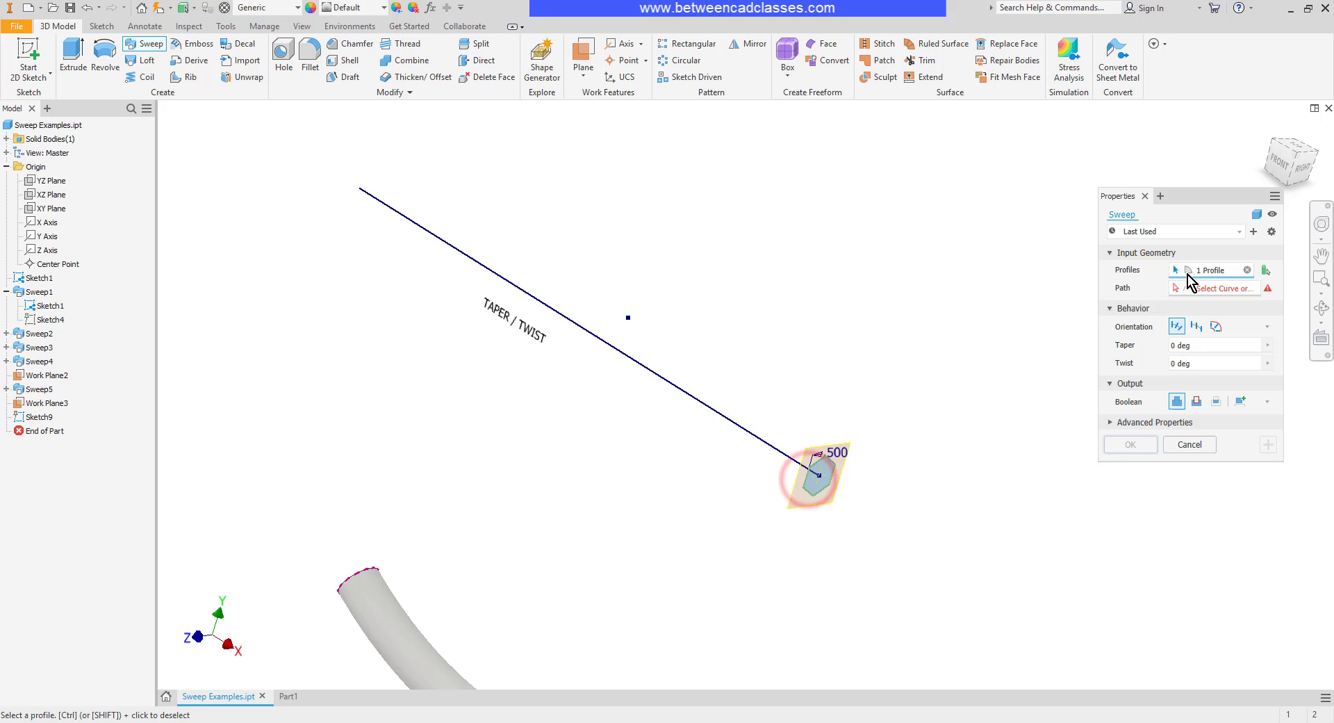
click(1206, 288)
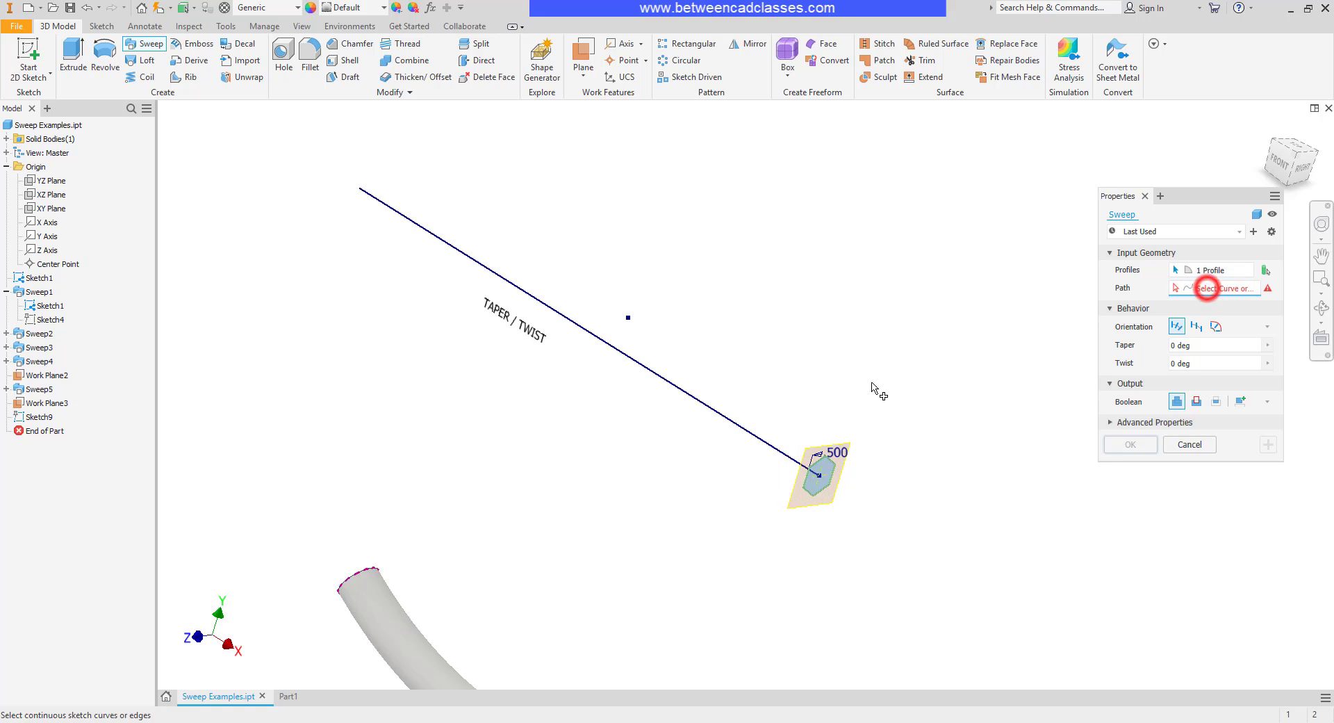
click(759, 437)
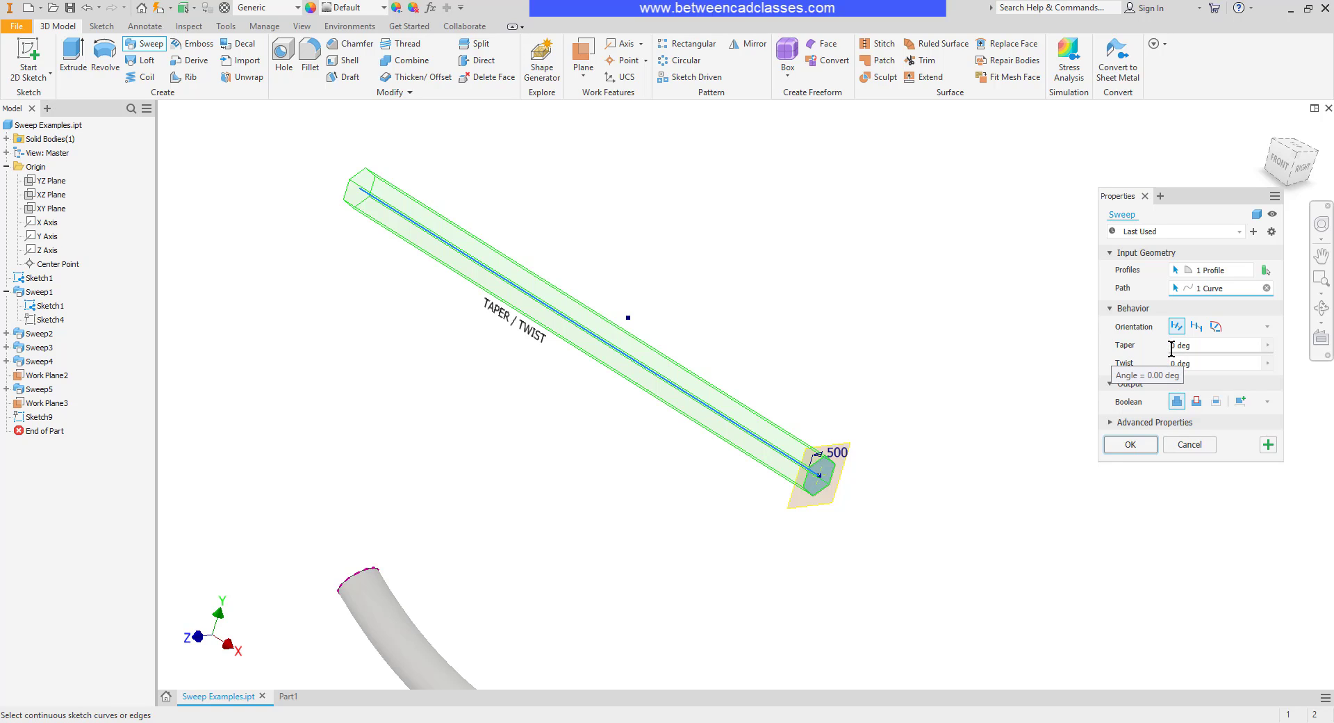
click(1173, 349)
click(1172, 346)
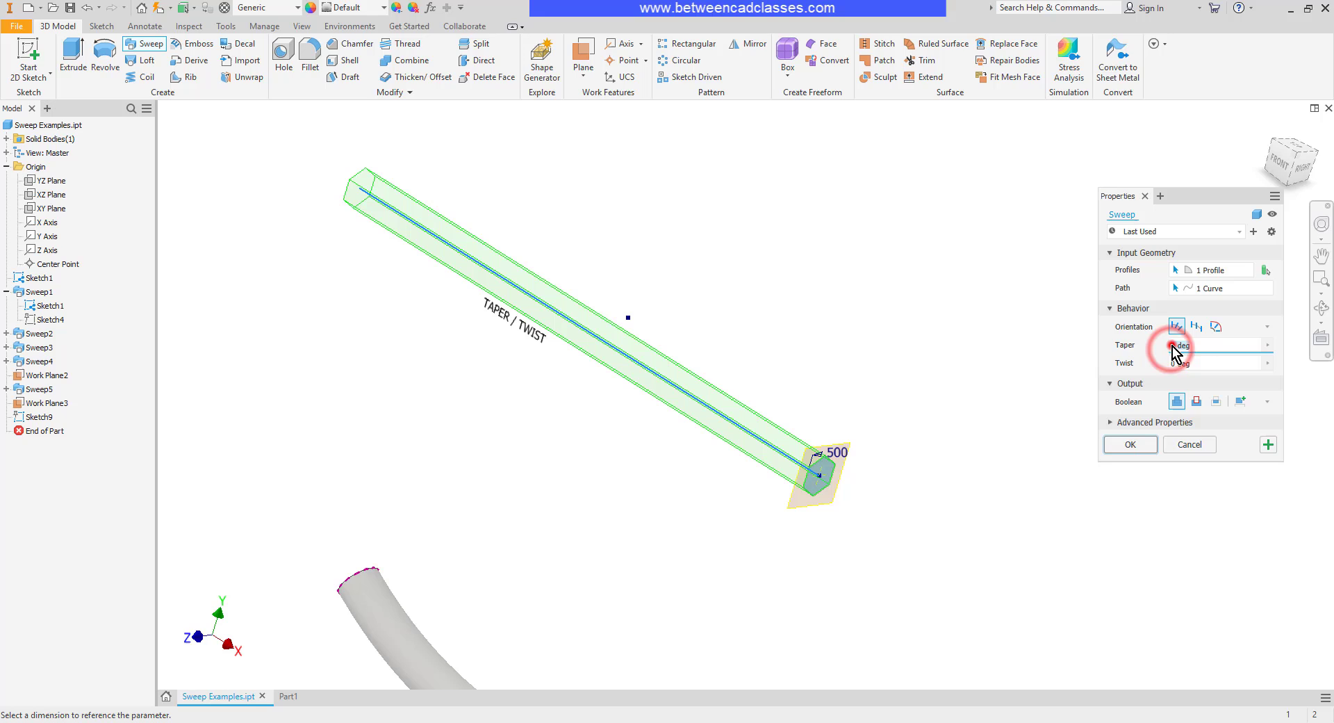
text(1)
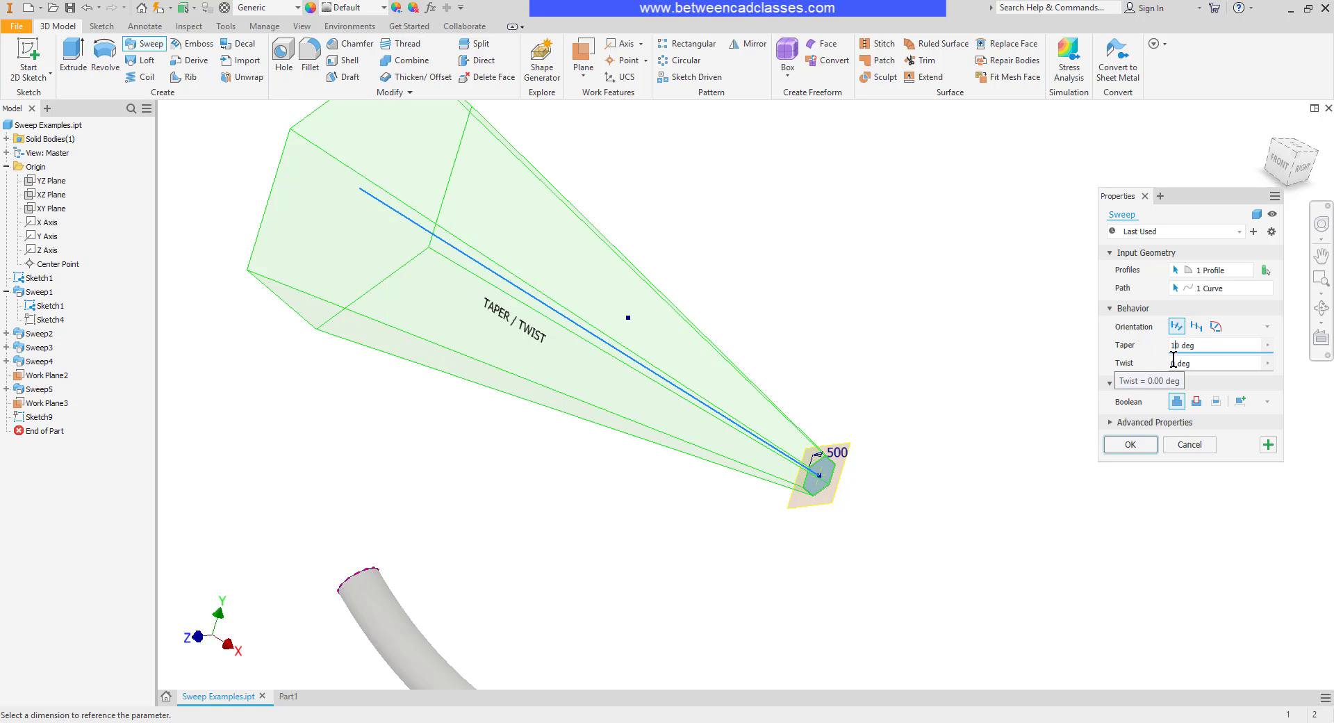
key(Delete)
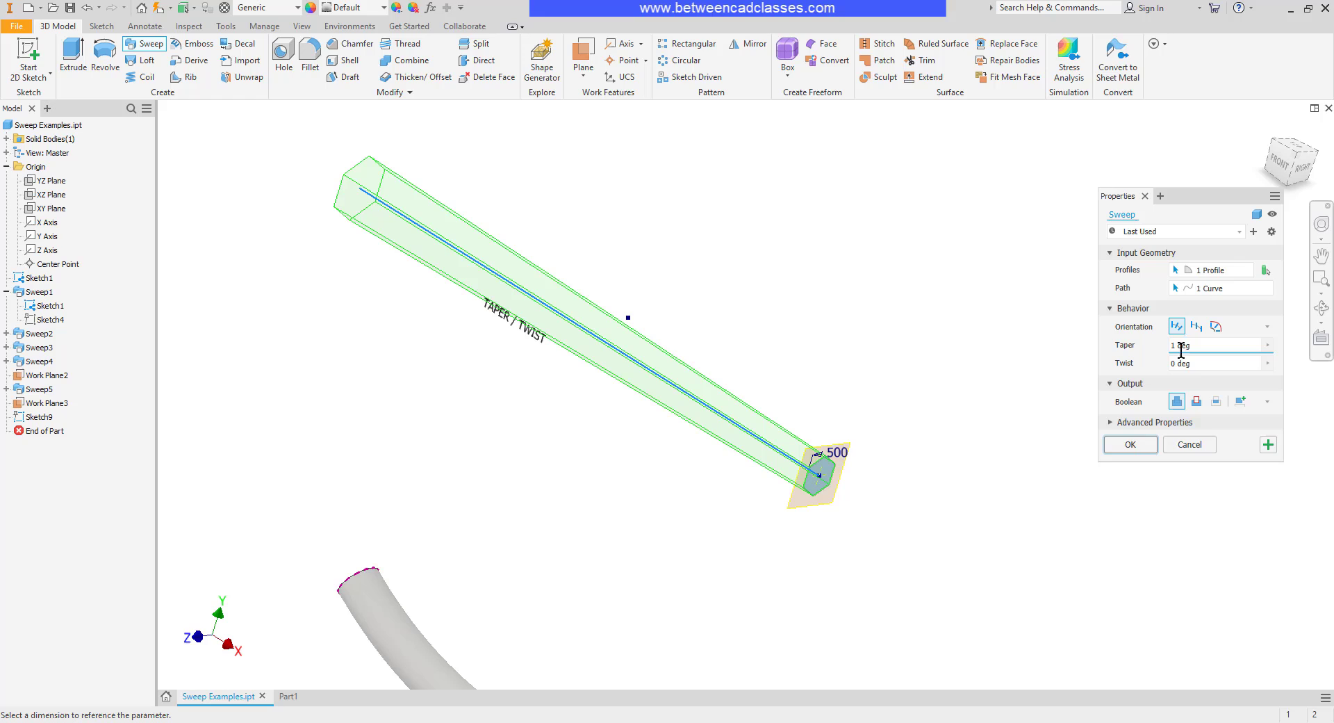
key(BackSpace)
text(0)
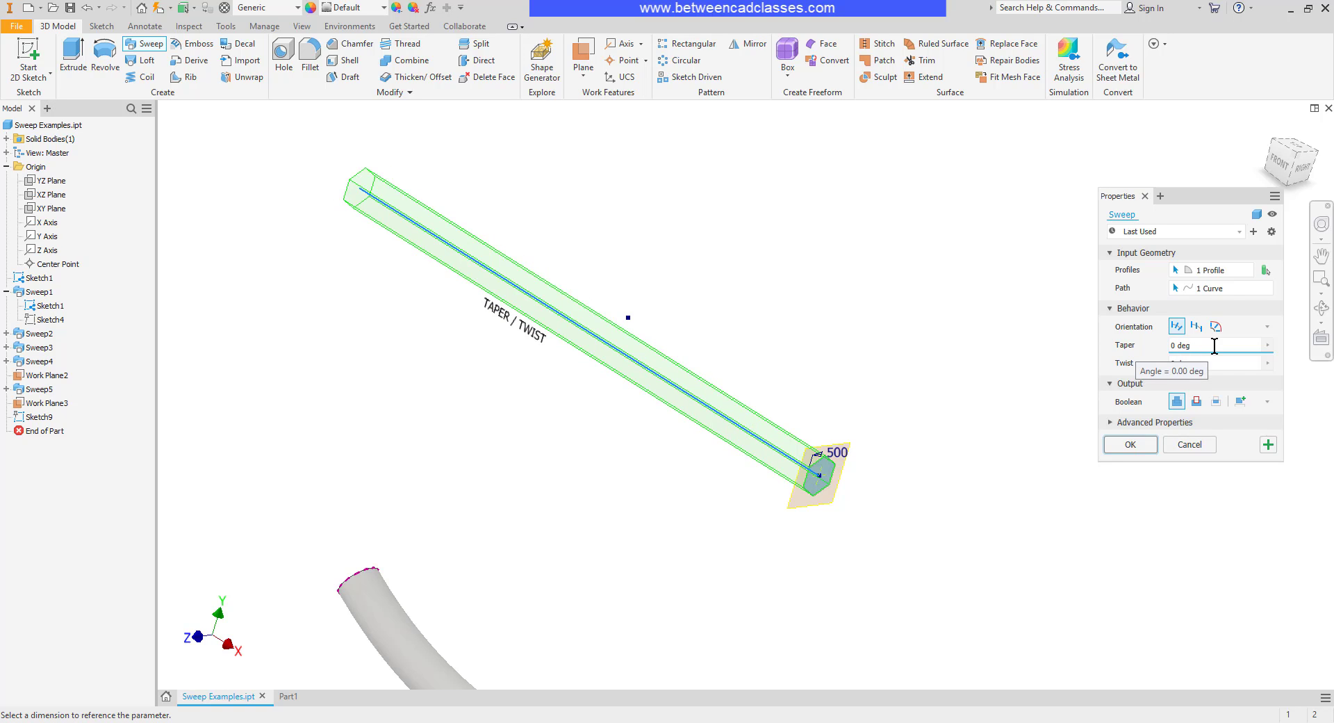
click(1213, 362)
text(180)
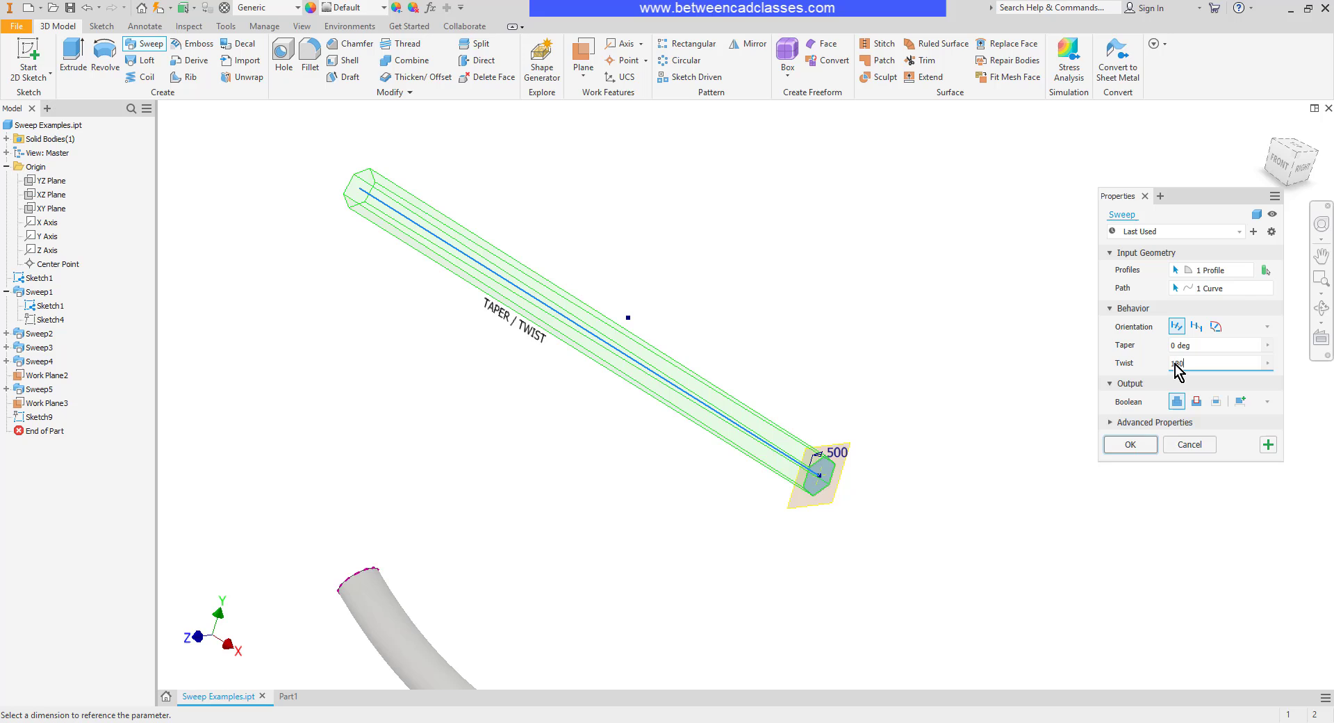
mouse_move(906, 467)
shift+middle_down()
mouse_move(883, 444)
mouse_move(897, 448)
shift+middle_up()
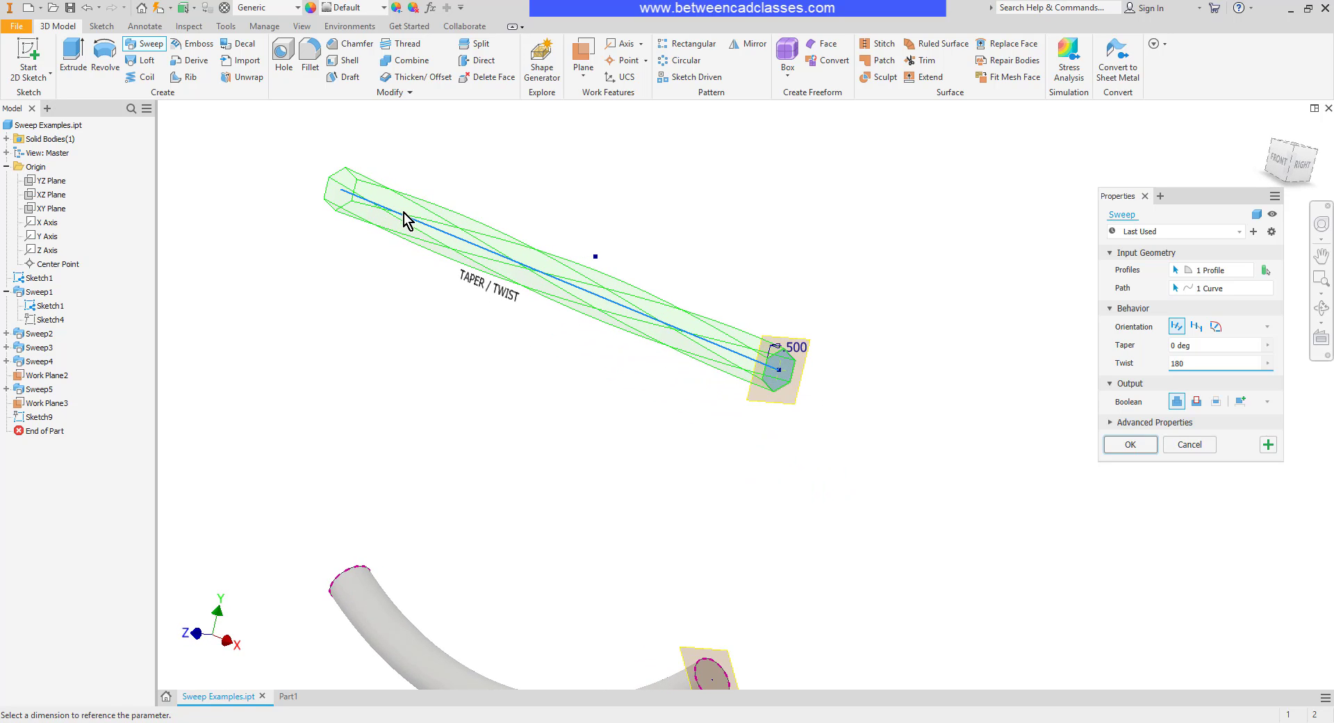
click(1138, 445)
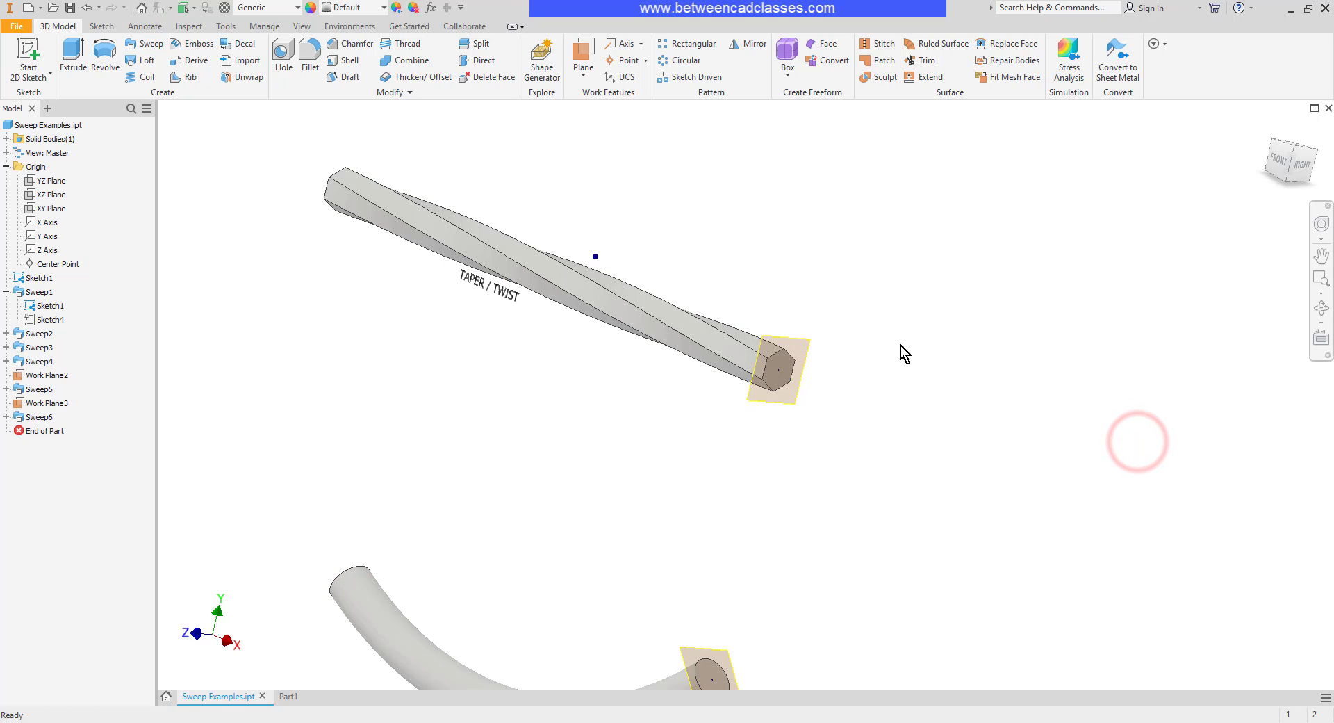
Inspect the twisted hexagonal bar, then switch to the Part1 document
mouse_move(903, 351)
shift+middle_down()
mouse_move(851, 360)
mouse_move(1082, 352)
mouse_move(866, 346)
mouse_move(1025, 360)
mouse_move(1064, 387)
shift+middle_up()
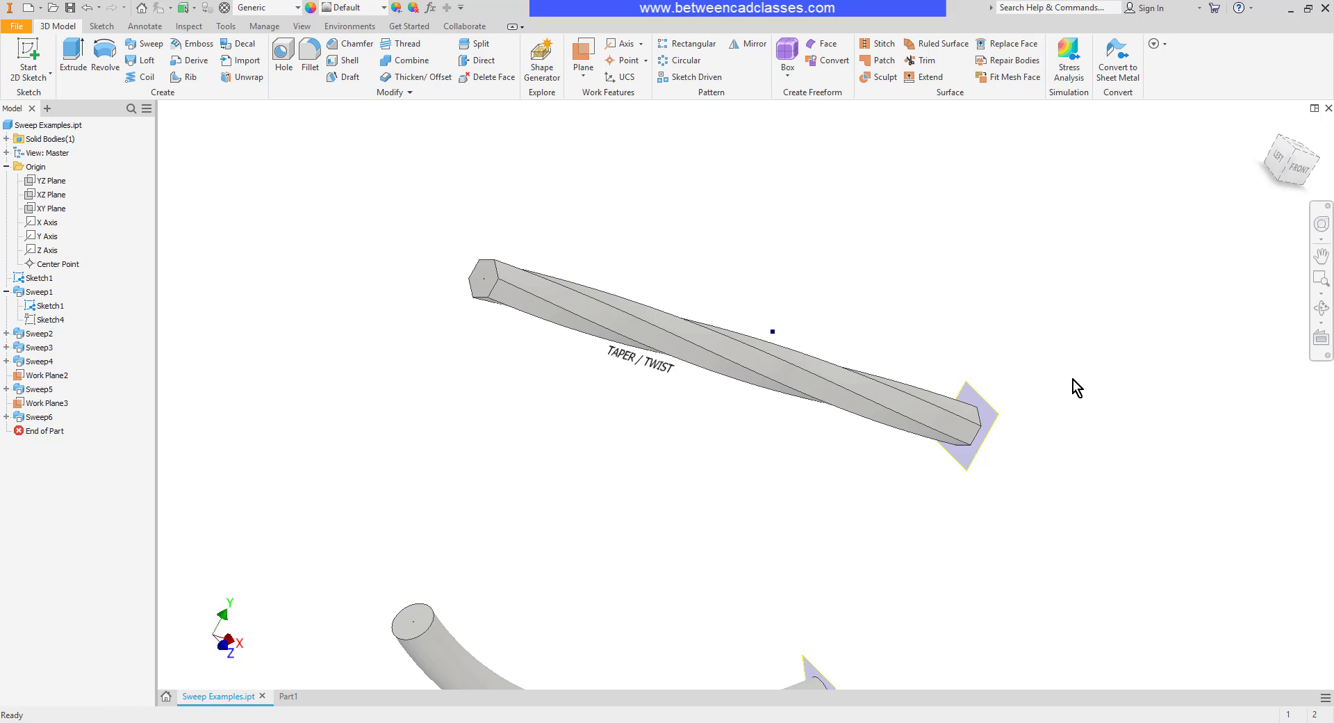
key(ctrl+Tab)
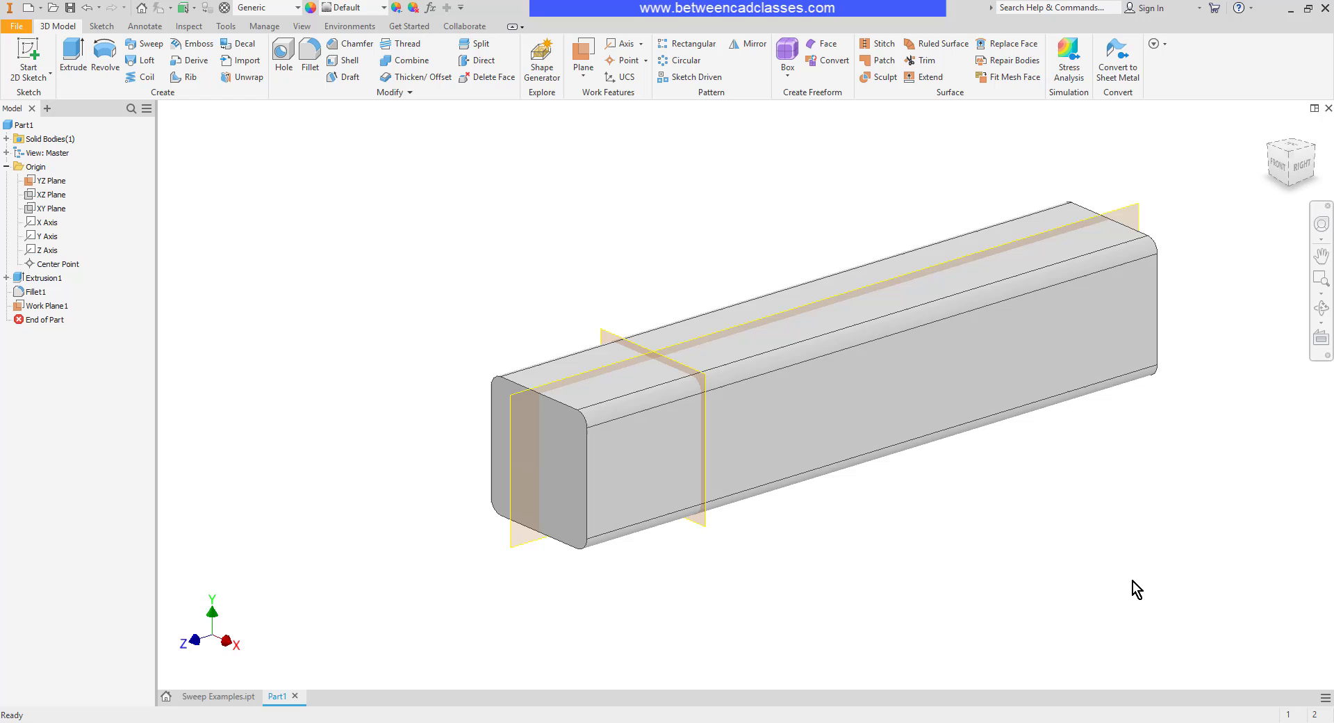
Sketch on the tube's work plane, project its end face, and finish that sketch
click(39, 59)
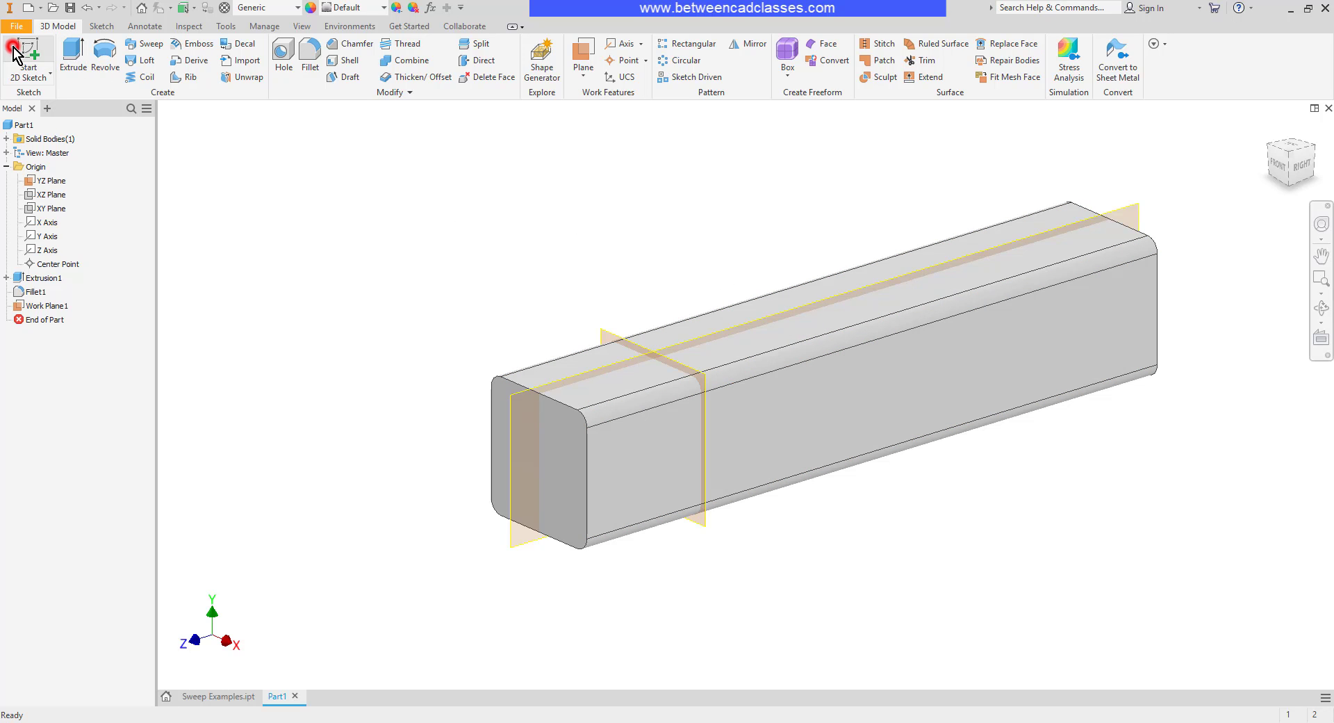
click(609, 330)
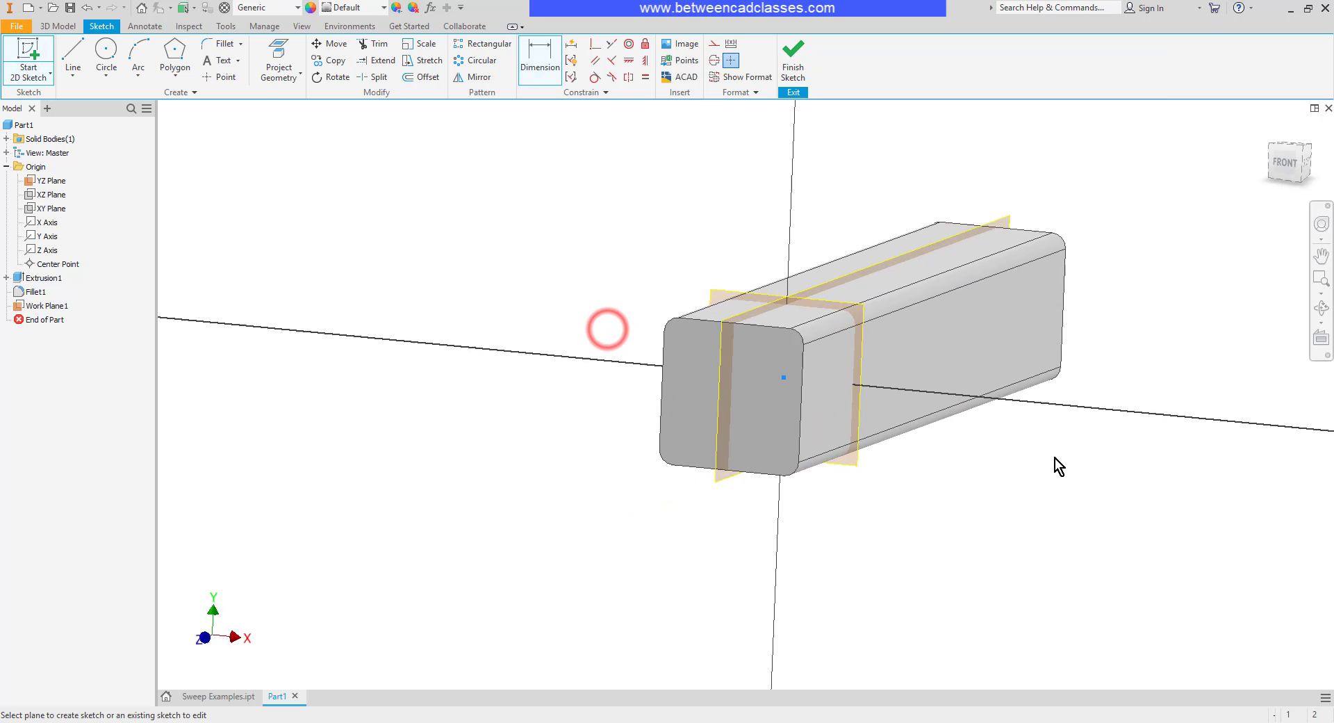
shift+middle_drag(1084, 464, 1019, 484)
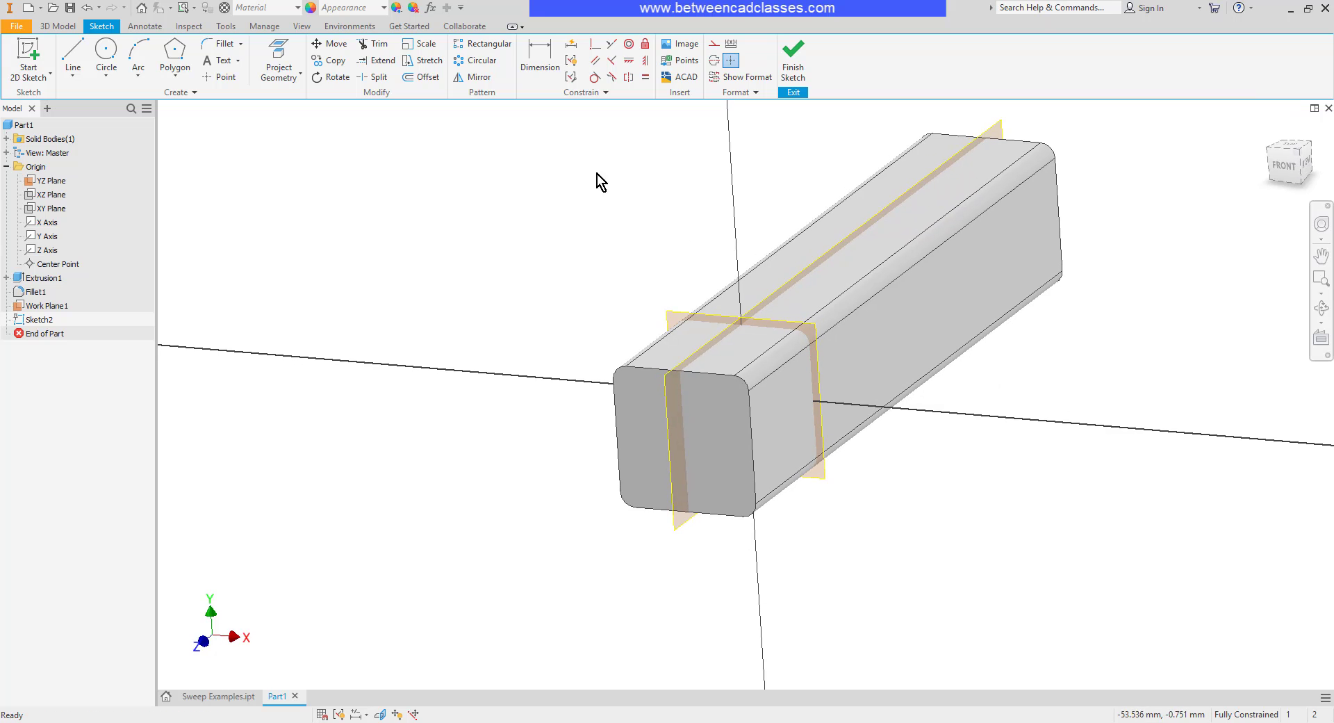
click(285, 48)
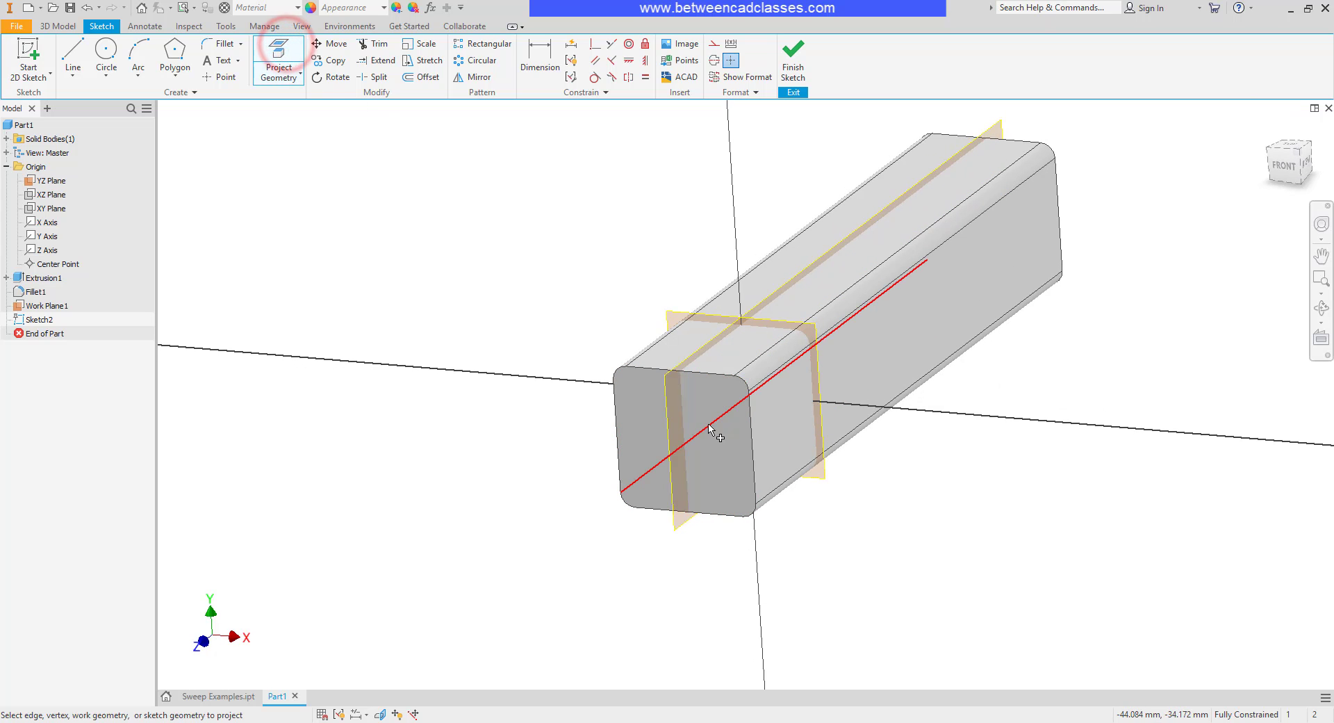
click(727, 458)
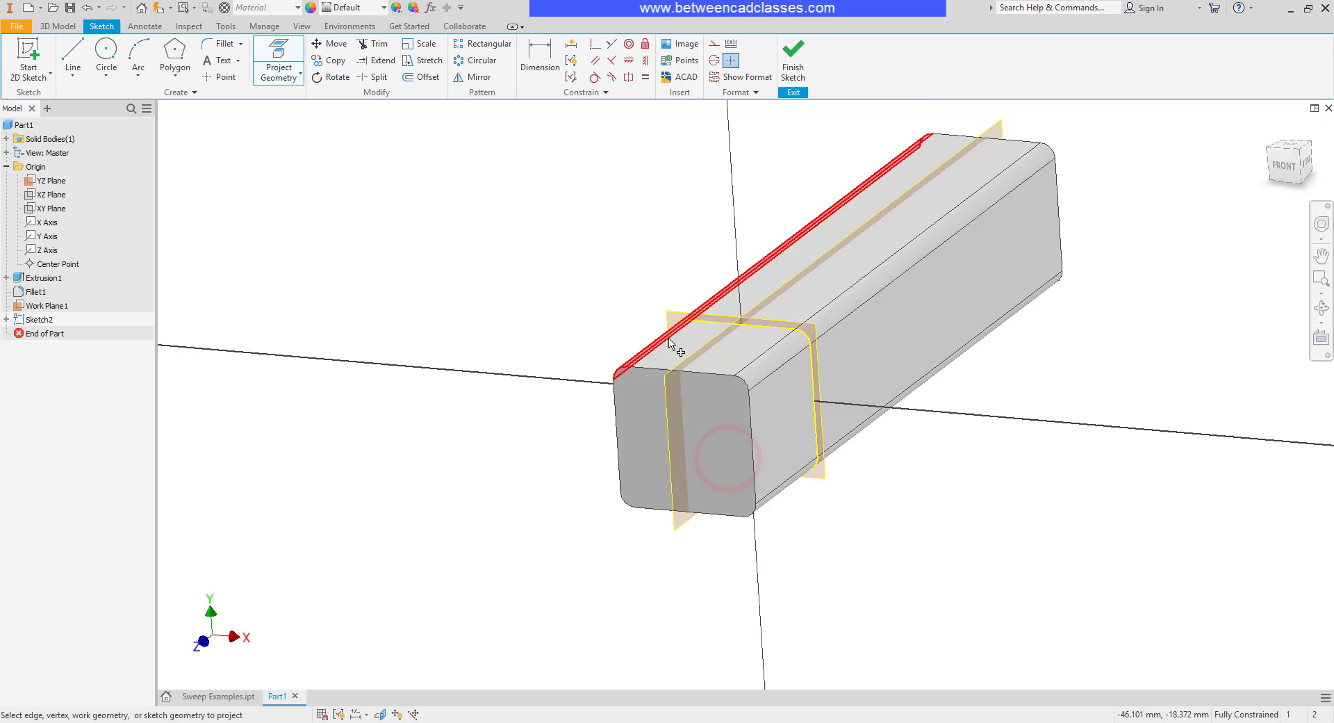
click(793, 56)
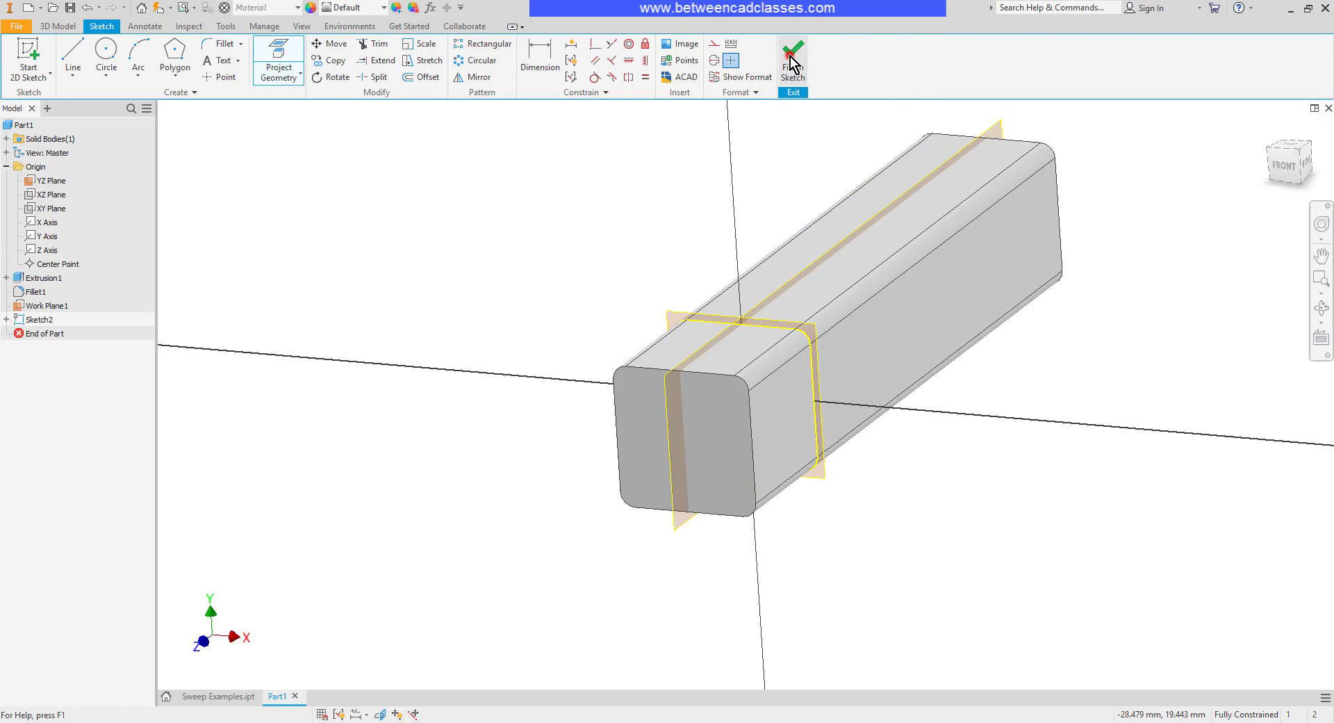
Start a sketch on the YZ plane and project the tube's top edge into it
right_drag(662, 181, 731, 210)
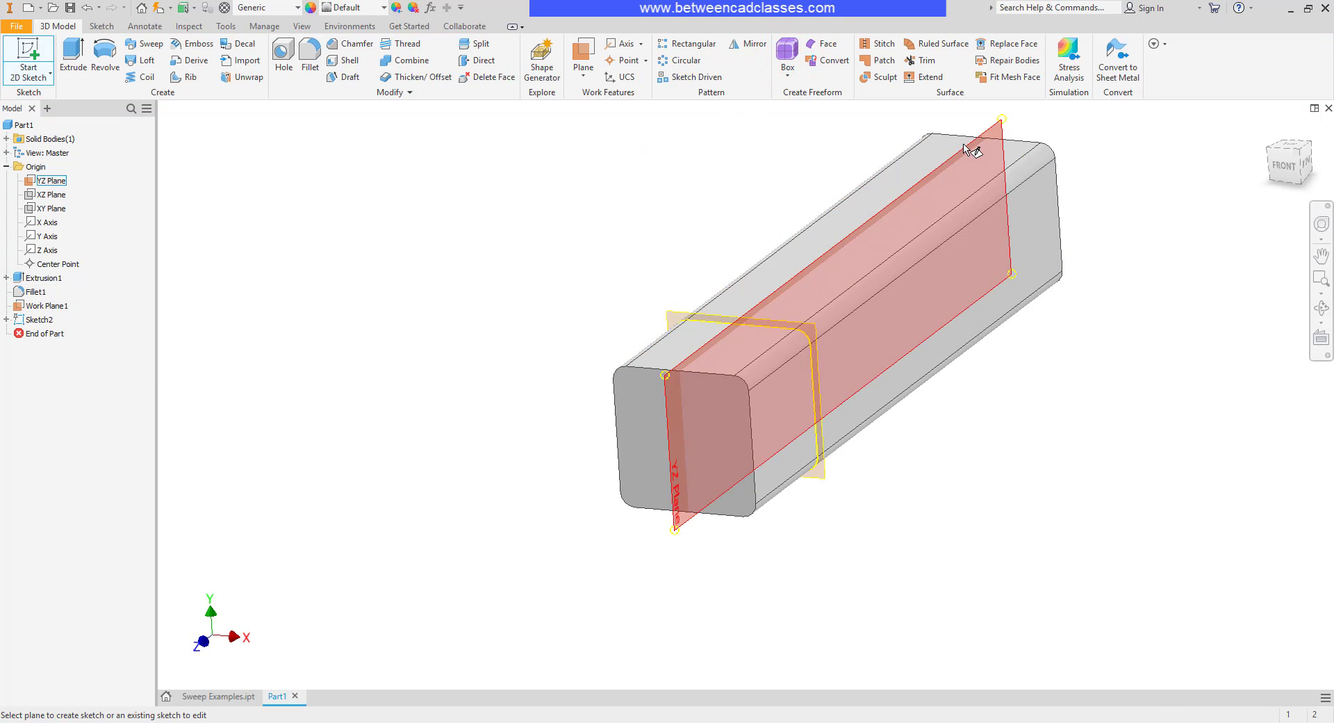
click(1001, 129)
middle_drag(403, 419, 832, 387)
key(F6)
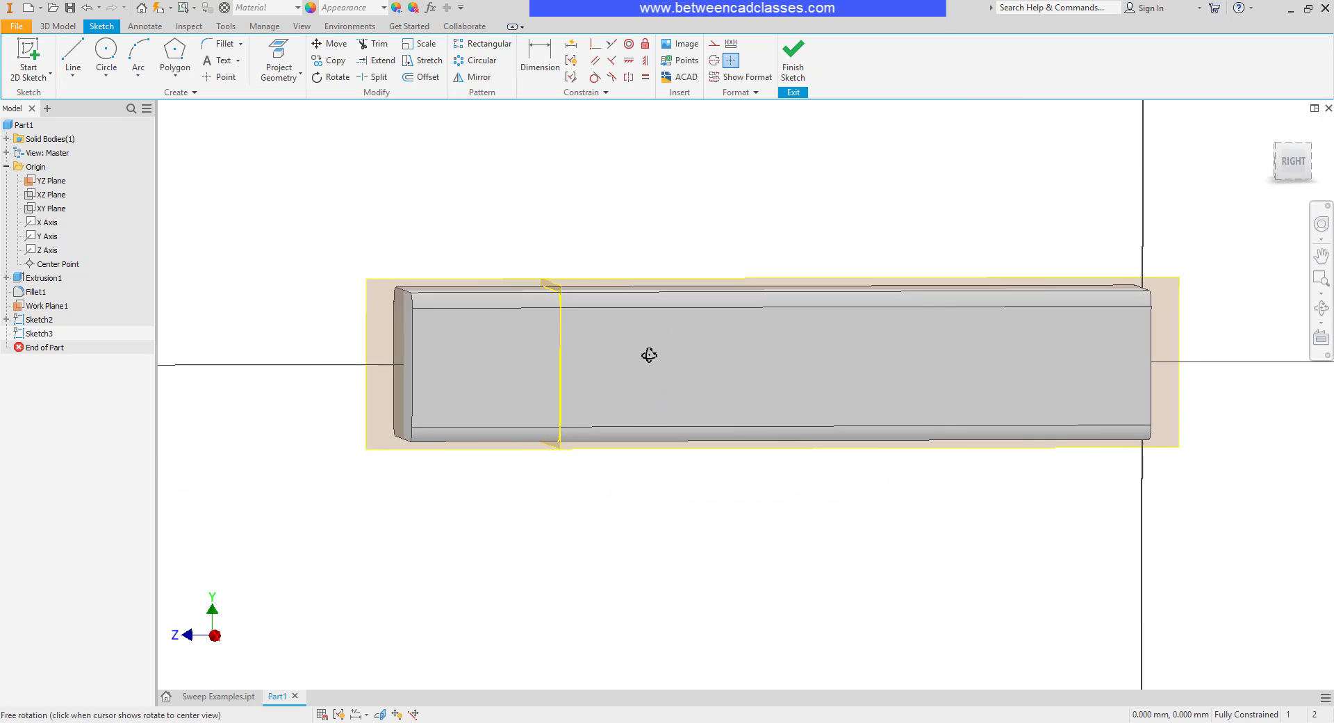
click(273, 70)
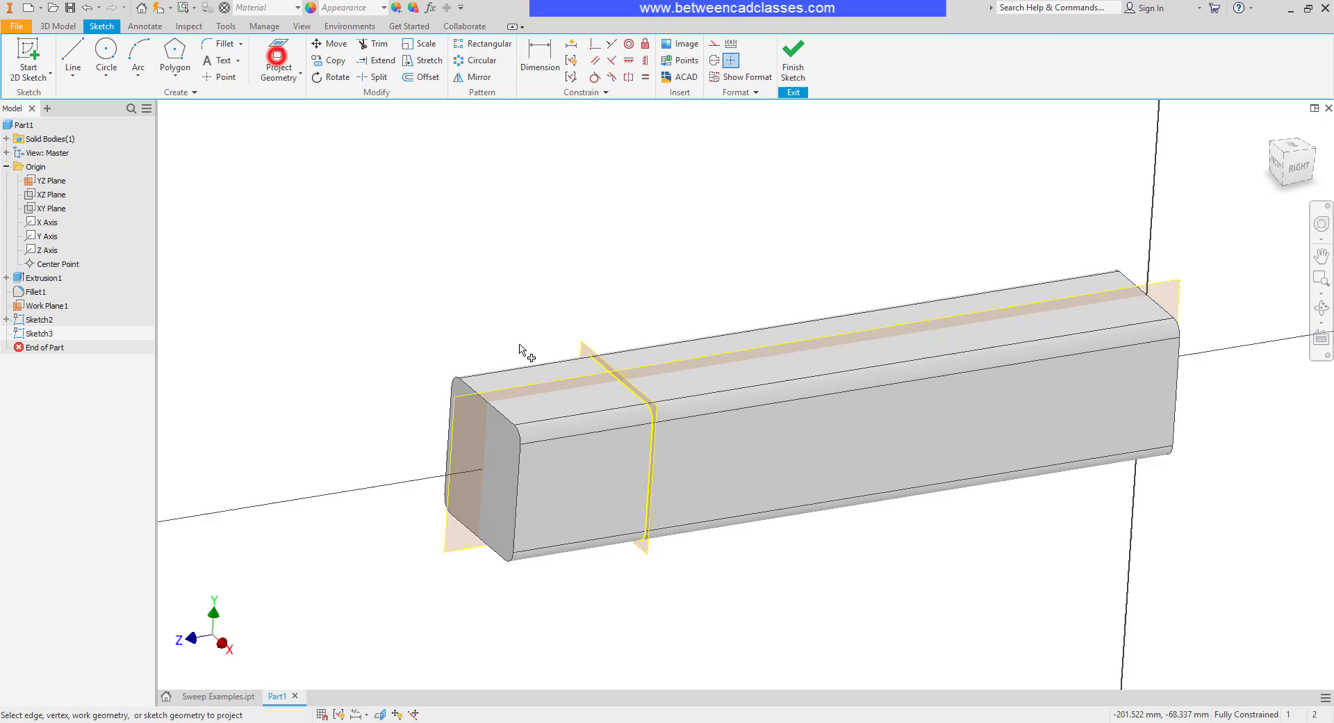
scroll(629, 399, up, 5)
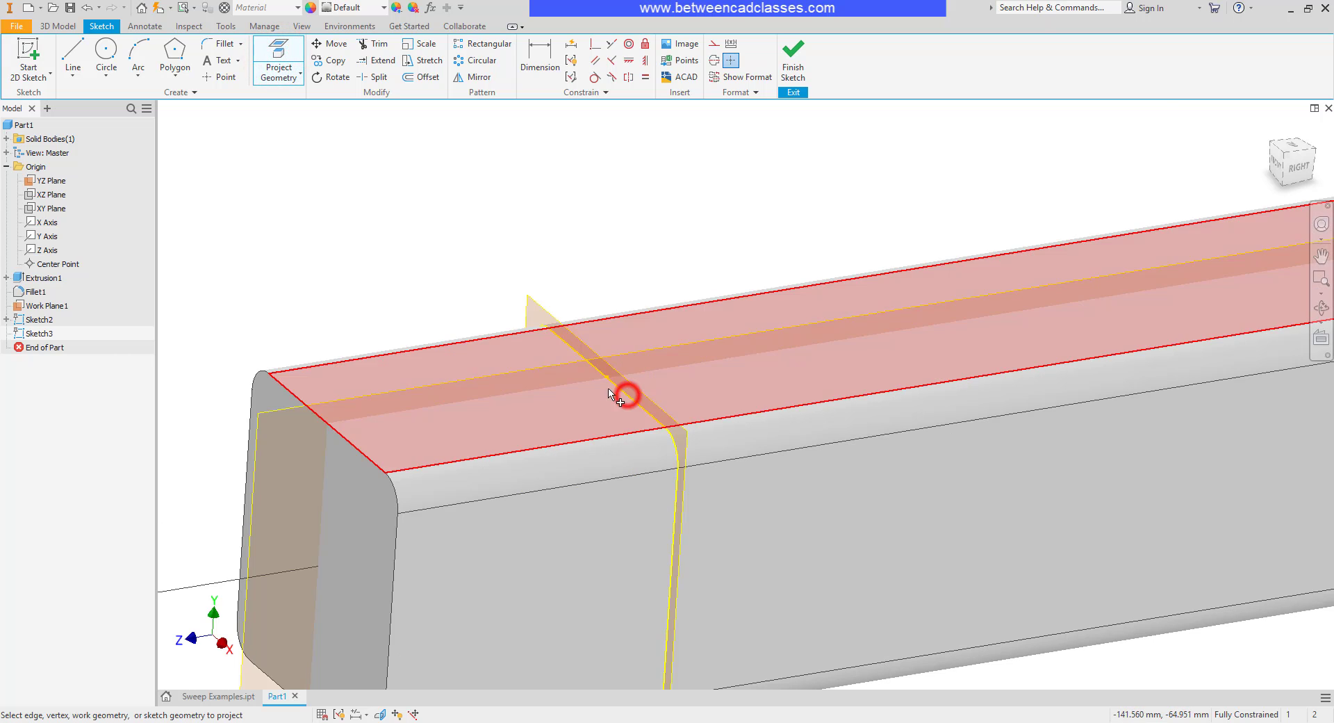
click(627, 399)
Draw a 4 mm circle where the projected lines cross and finish Sketch3
click(106, 53)
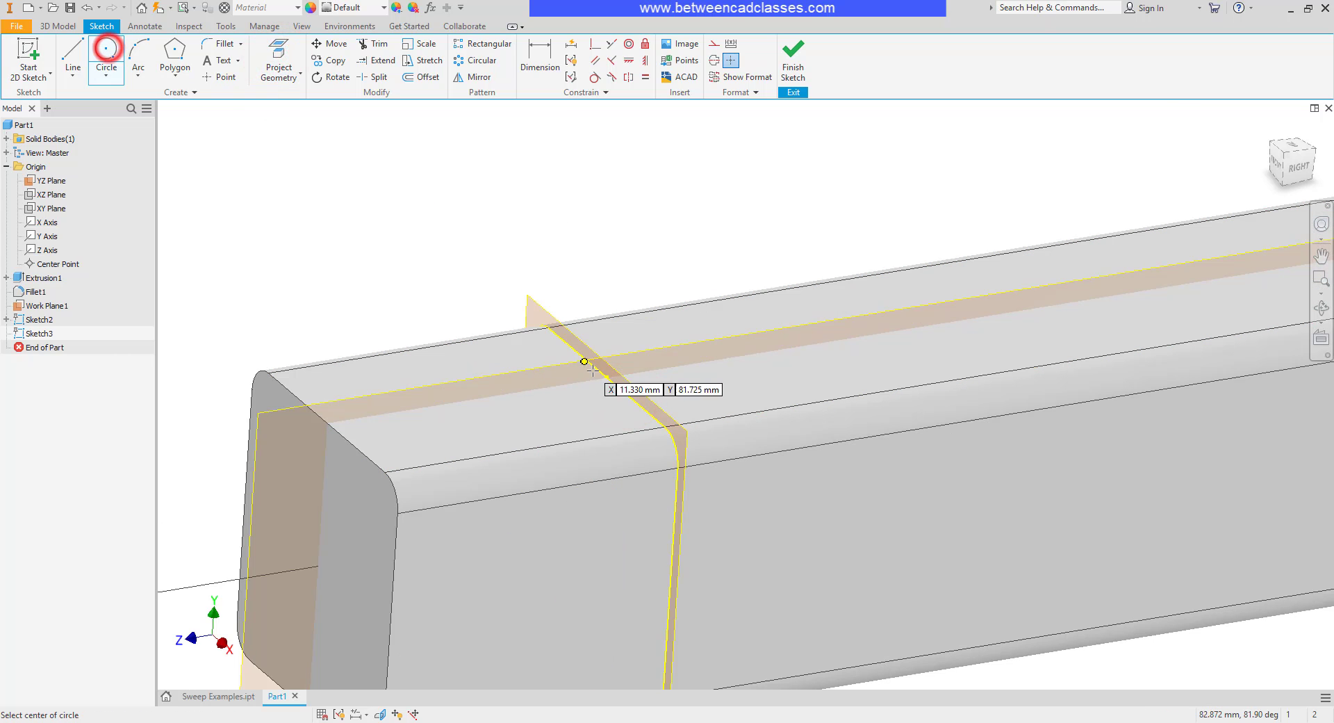
click(606, 378)
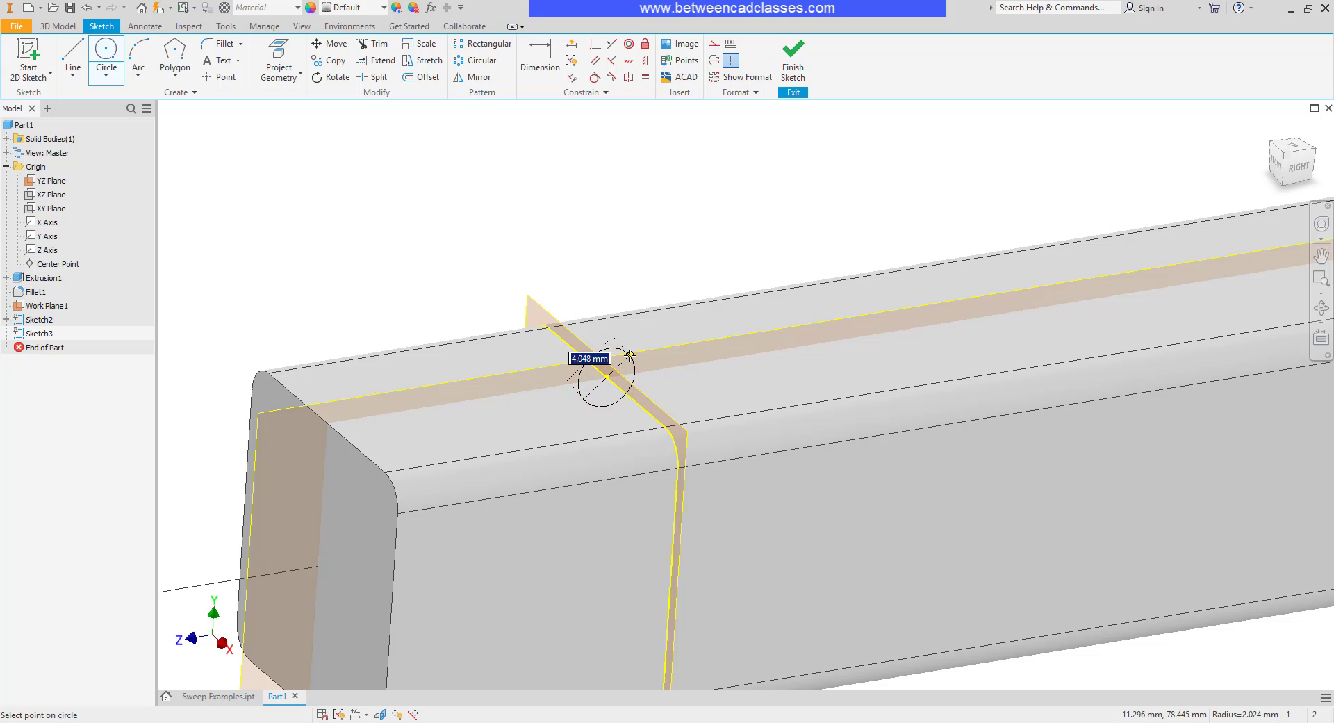
click(629, 355)
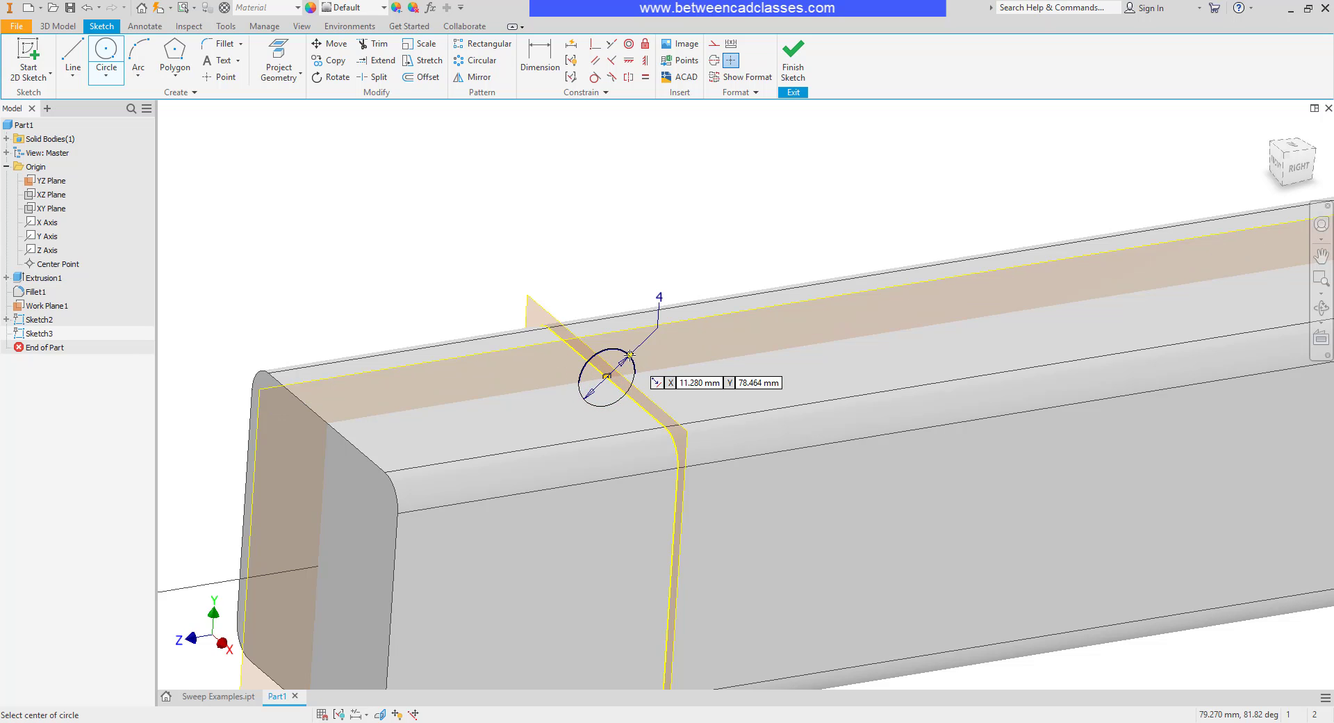
scroll(698, 217, down, 3)
scroll(699, 216, up, 3)
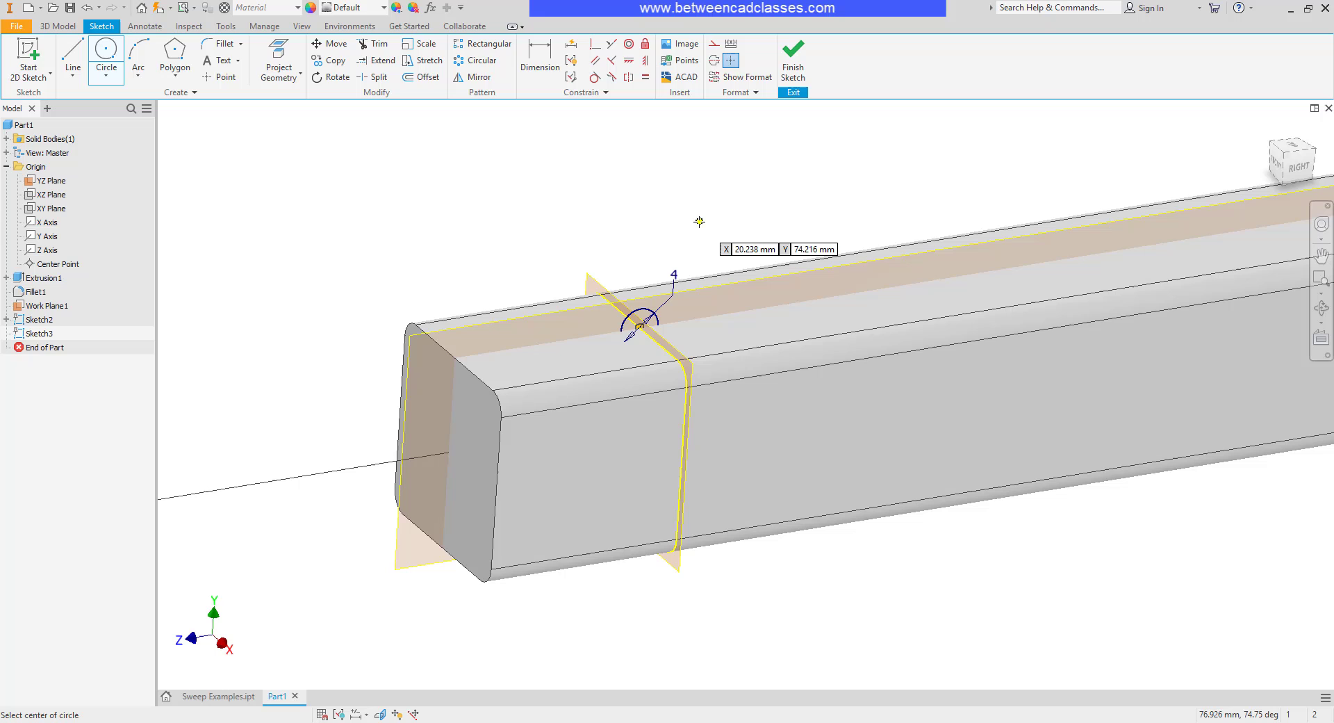
click(795, 61)
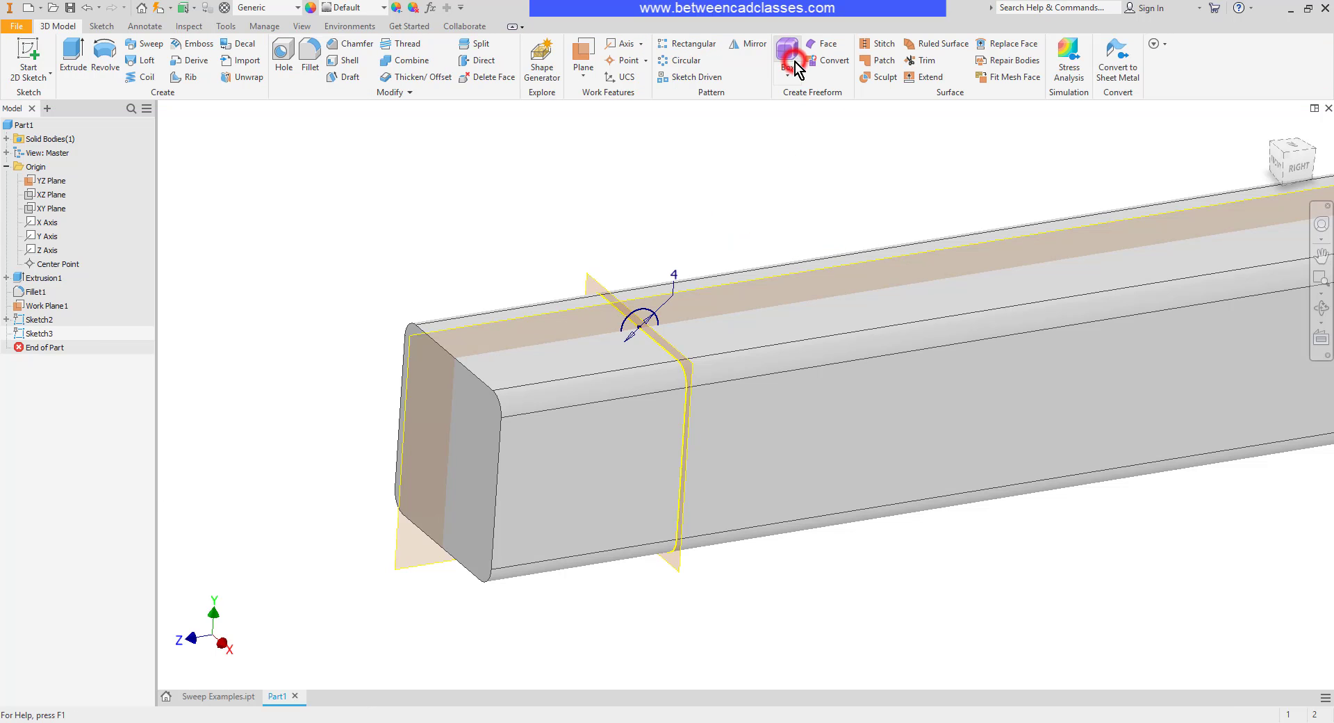
Sweep the 4 mm circle along the rectangular loop to form Sweep1 around the bar
click(143, 44)
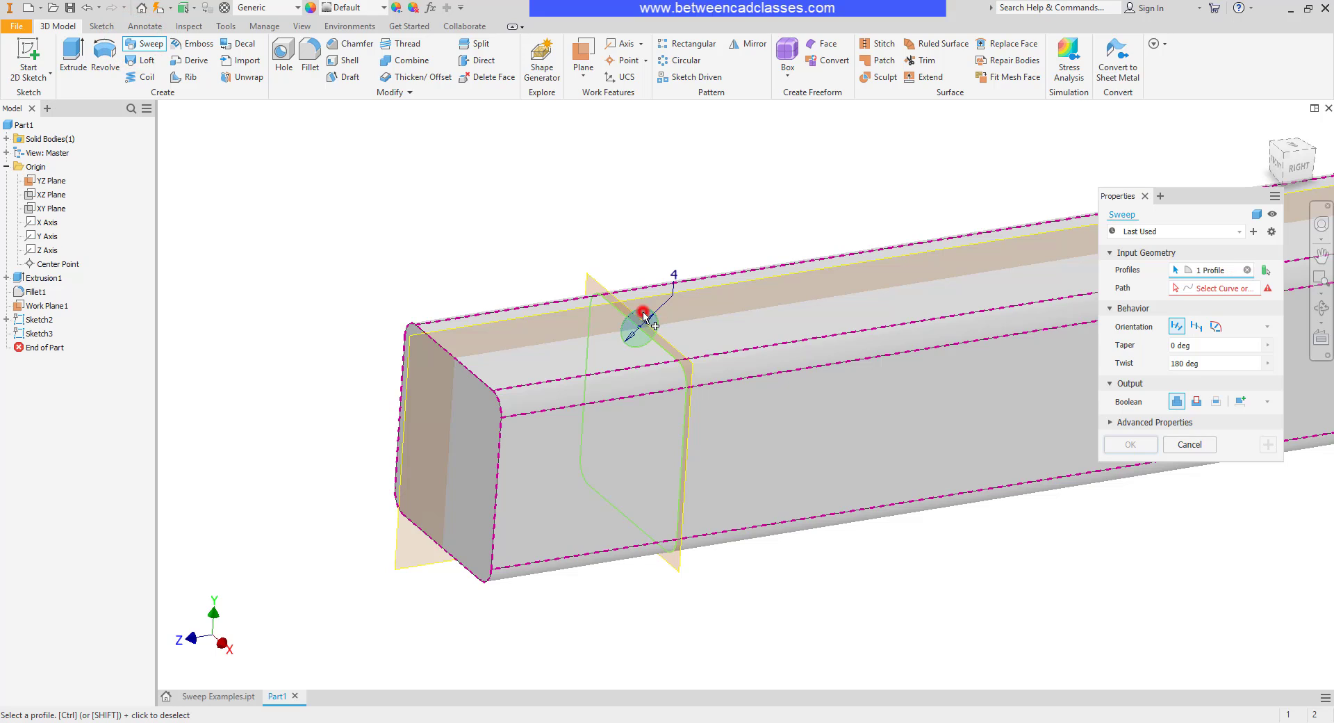
click(1189, 289)
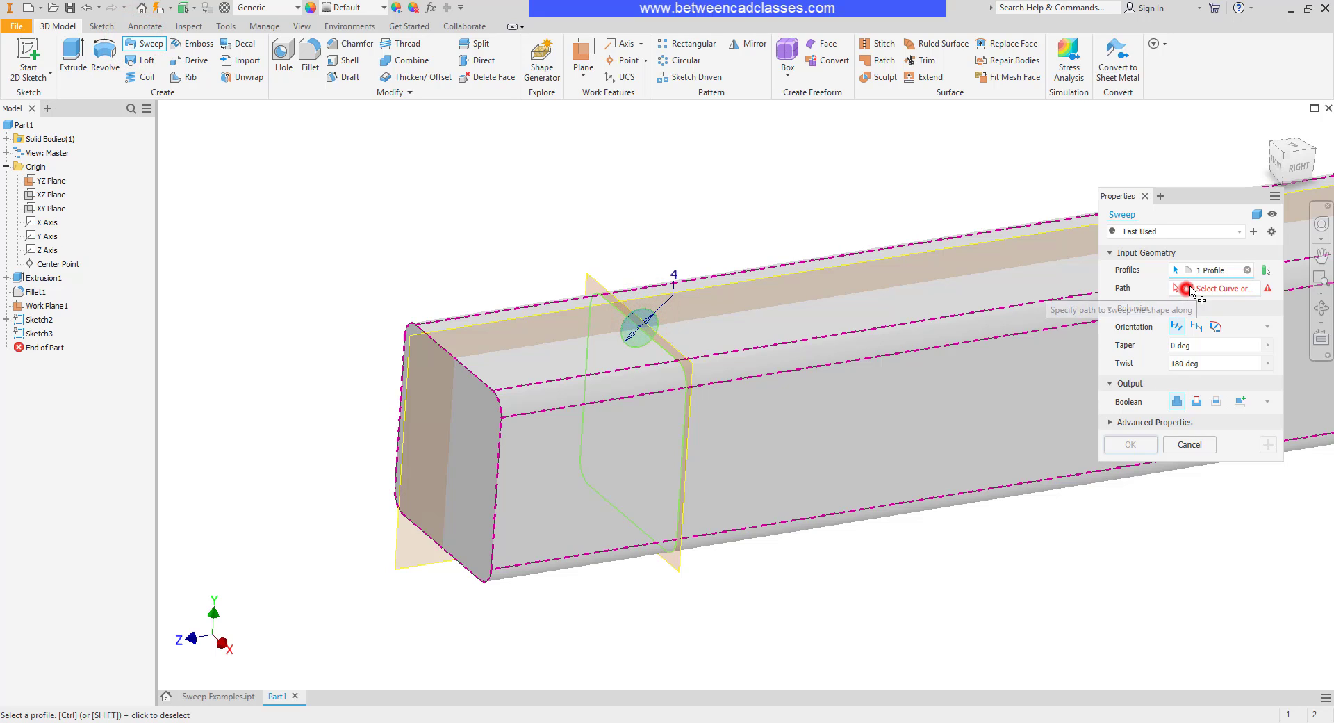
click(686, 391)
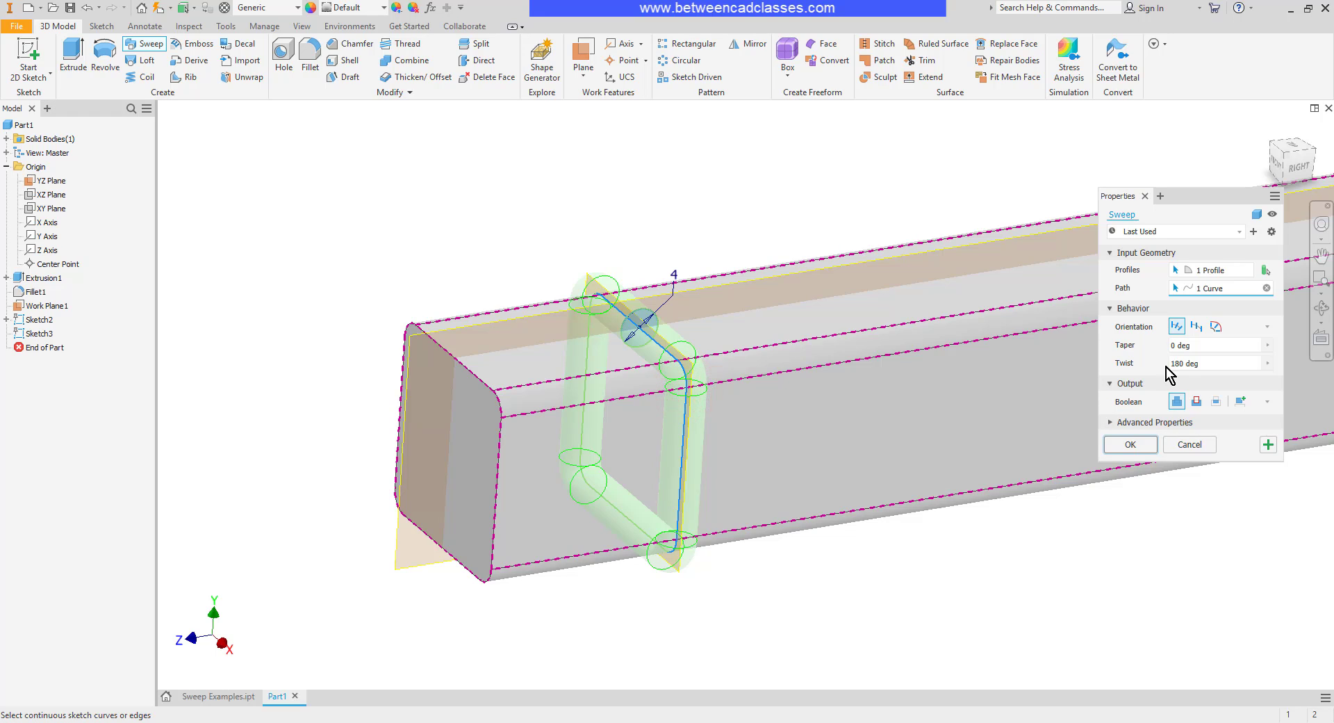
click(1145, 448)
mouse_move(1091, 594)
mouse_down()
mouse_move(1047, 579)
mouse_move(1098, 565)
mouse_up()
key(Escape)
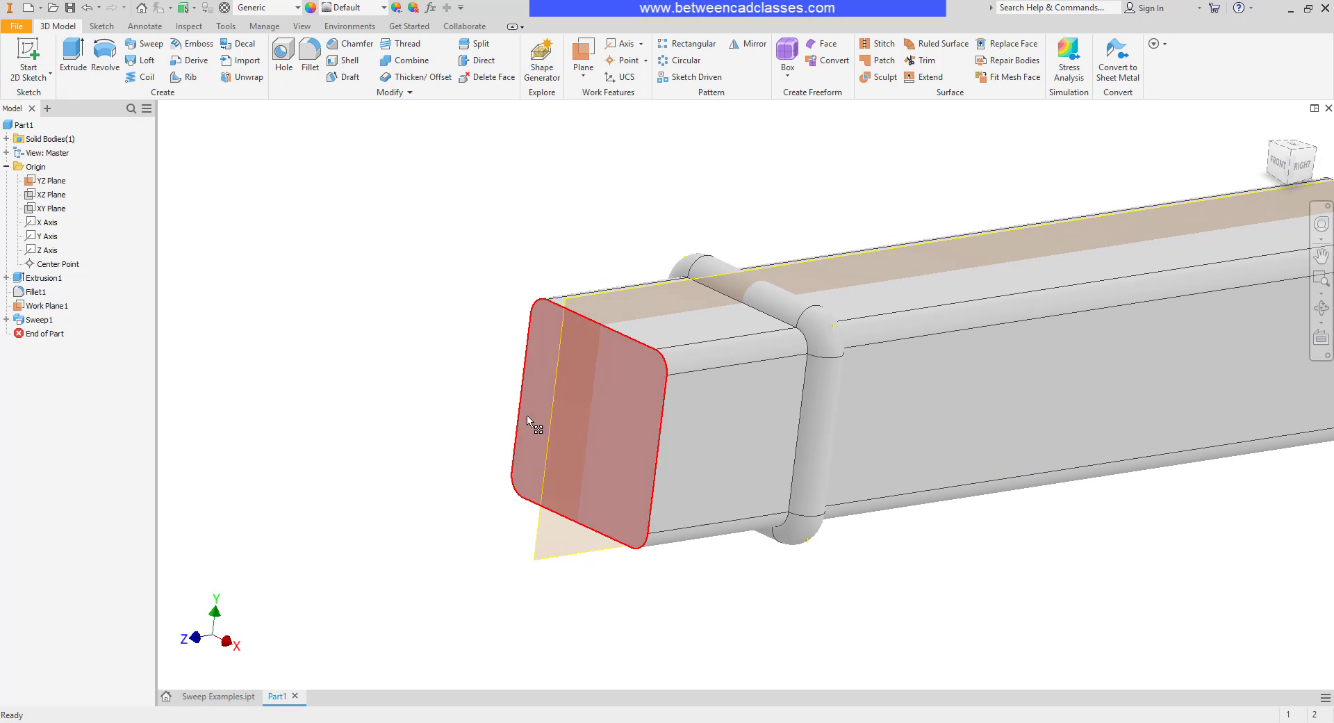
Switch Sweep1 to a Cut operation and inspect the resulting groove
double_click(41, 320)
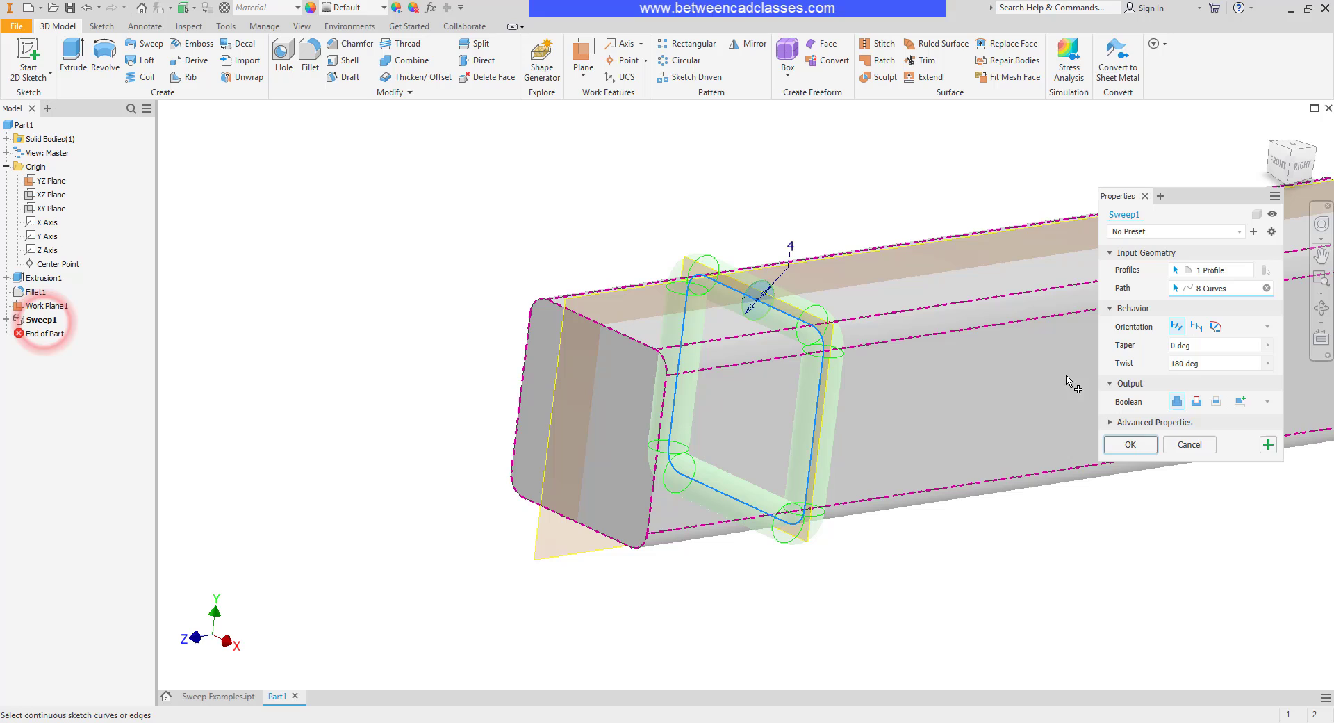
click(1197, 401)
click(1141, 443)
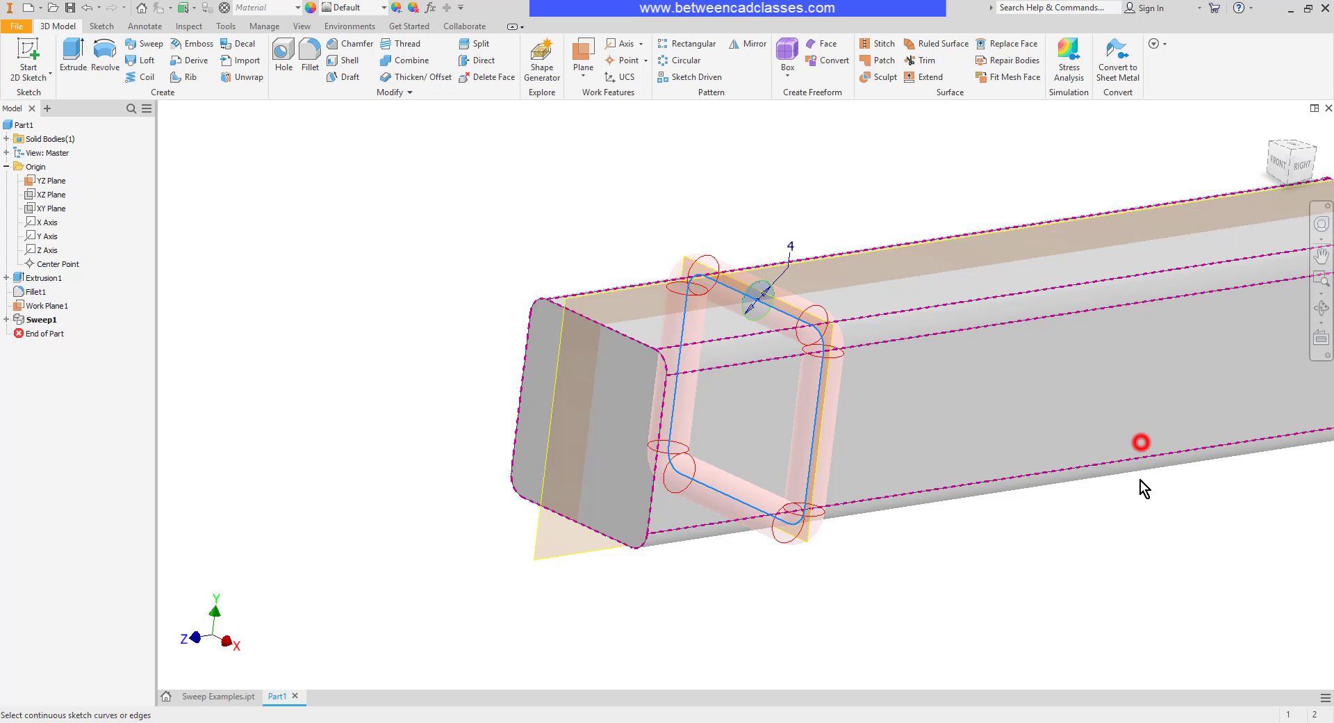
mouse_move(1159, 508)
shift+middle_down()
mouse_move(1096, 494)
mouse_move(1155, 486)
shift+middle_up()
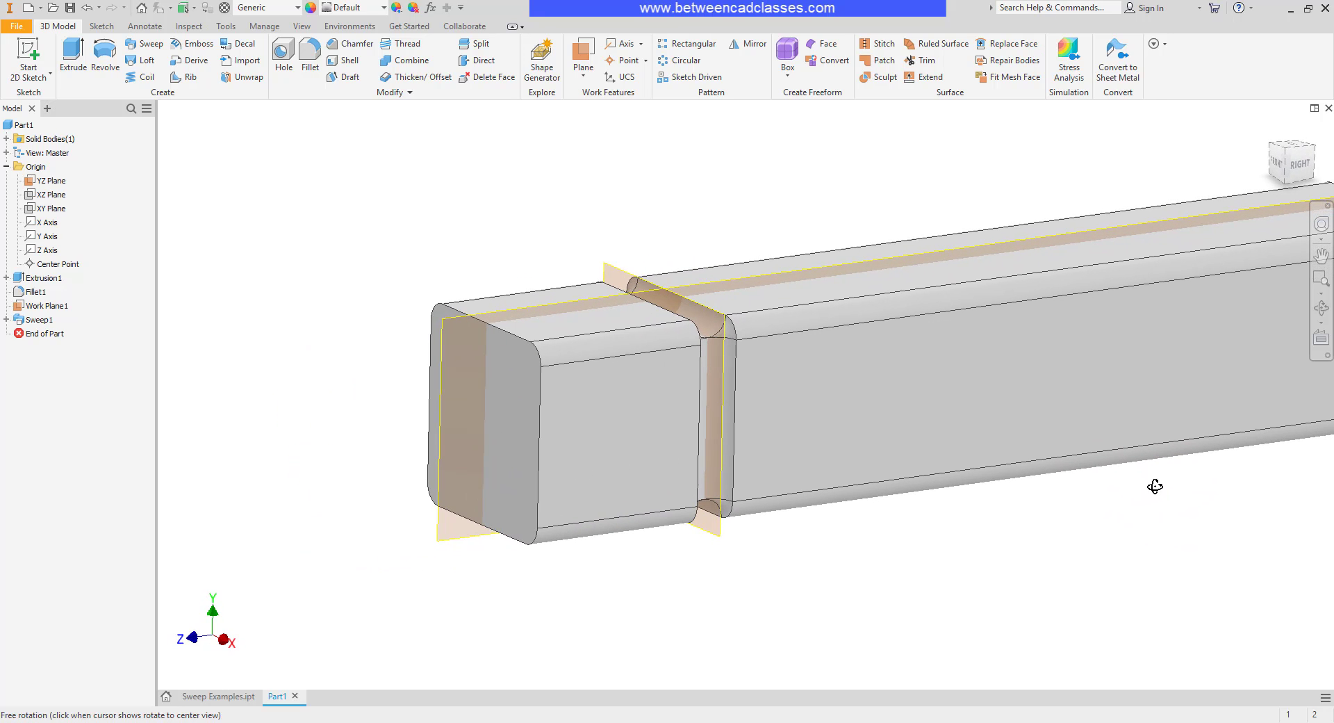
Change Sweep1 to Intersect and orbit around the resulting ring
double_click(42, 320)
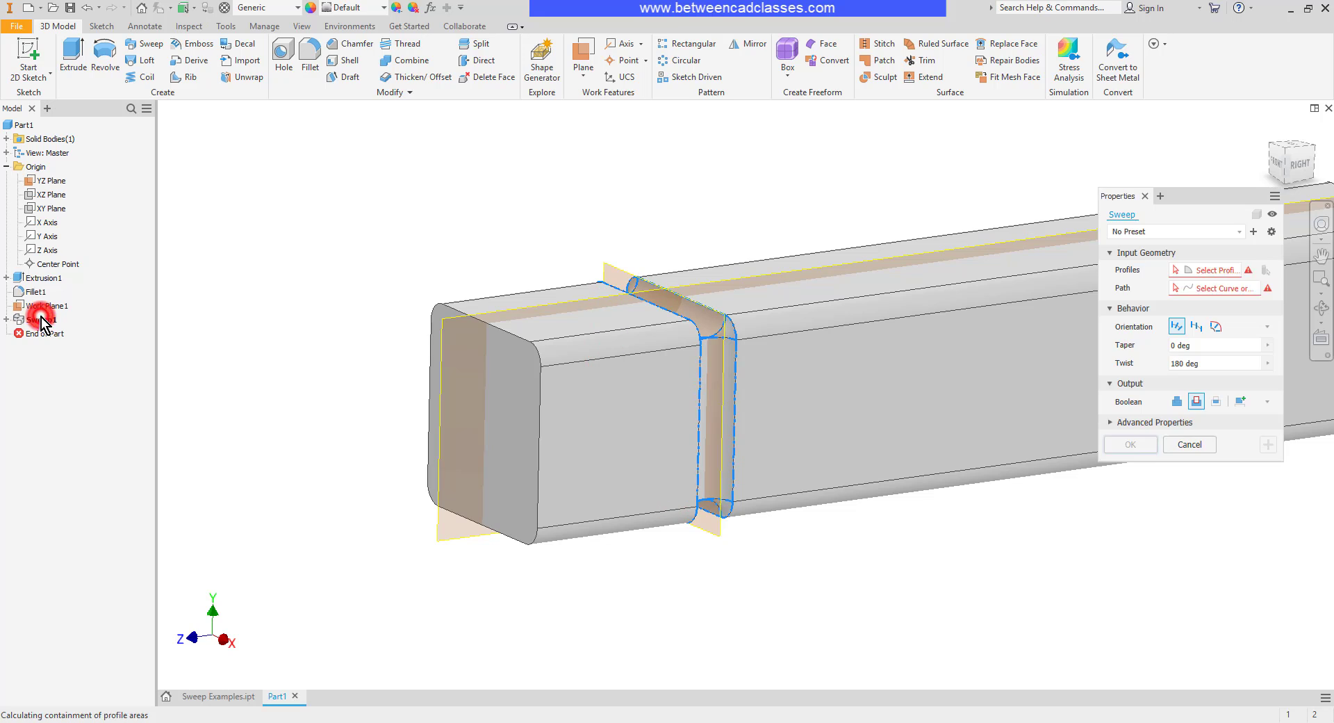
click(1216, 400)
click(1137, 447)
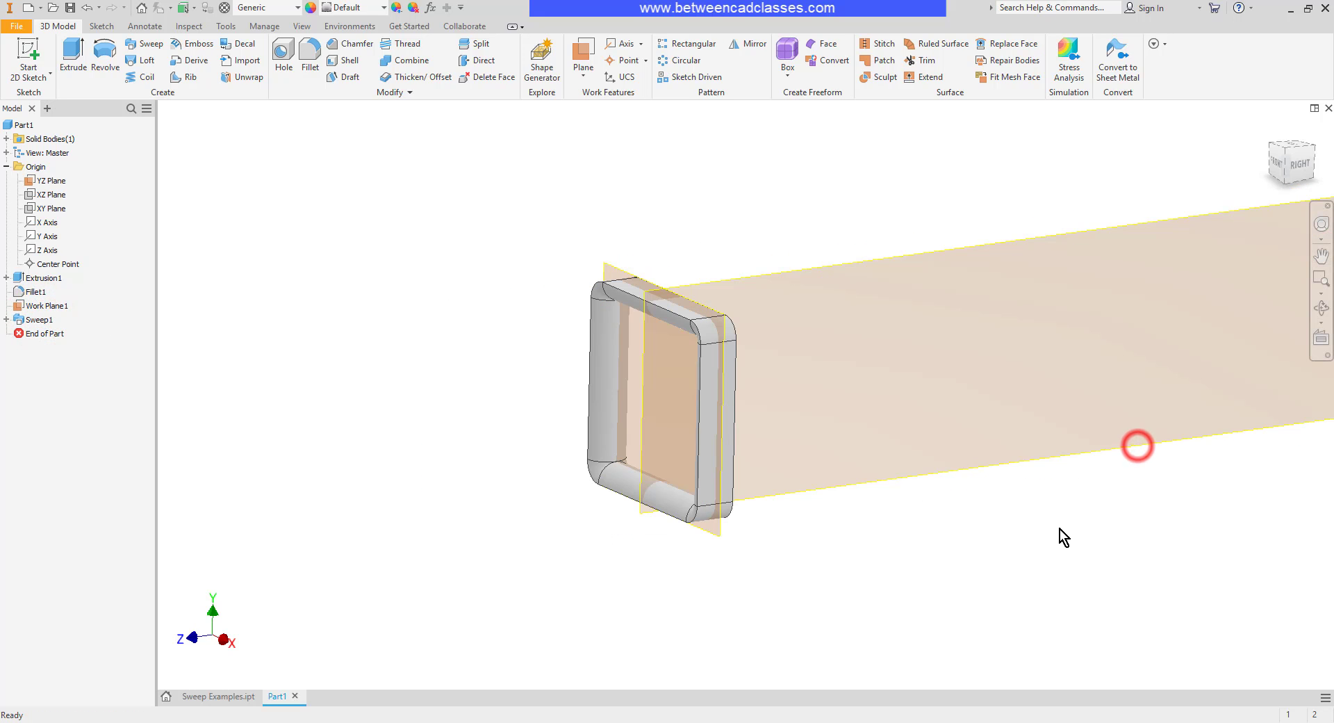
shift+middle_drag(929, 519, 938, 521)
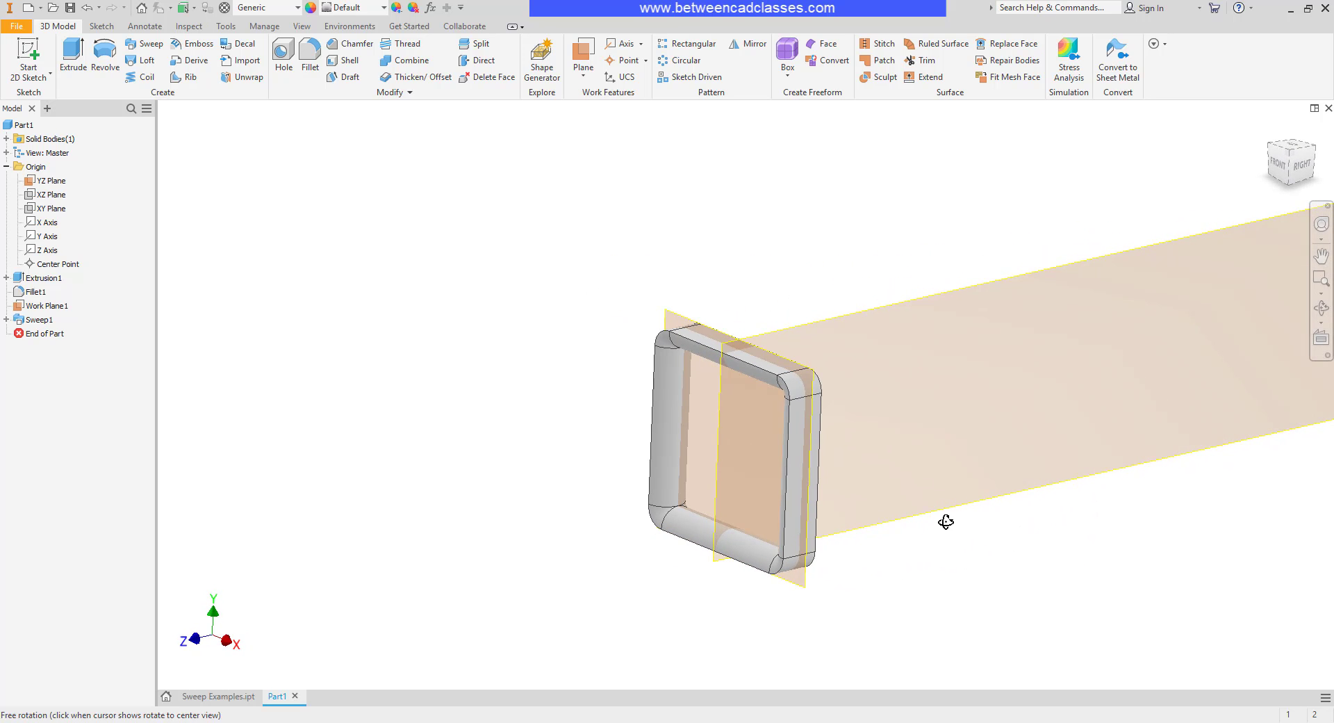
shift+middle_drag(938, 521, 948, 526)
Try New Solid on Sweep1, then settle on Cut to leave the groove
double_click(40, 319)
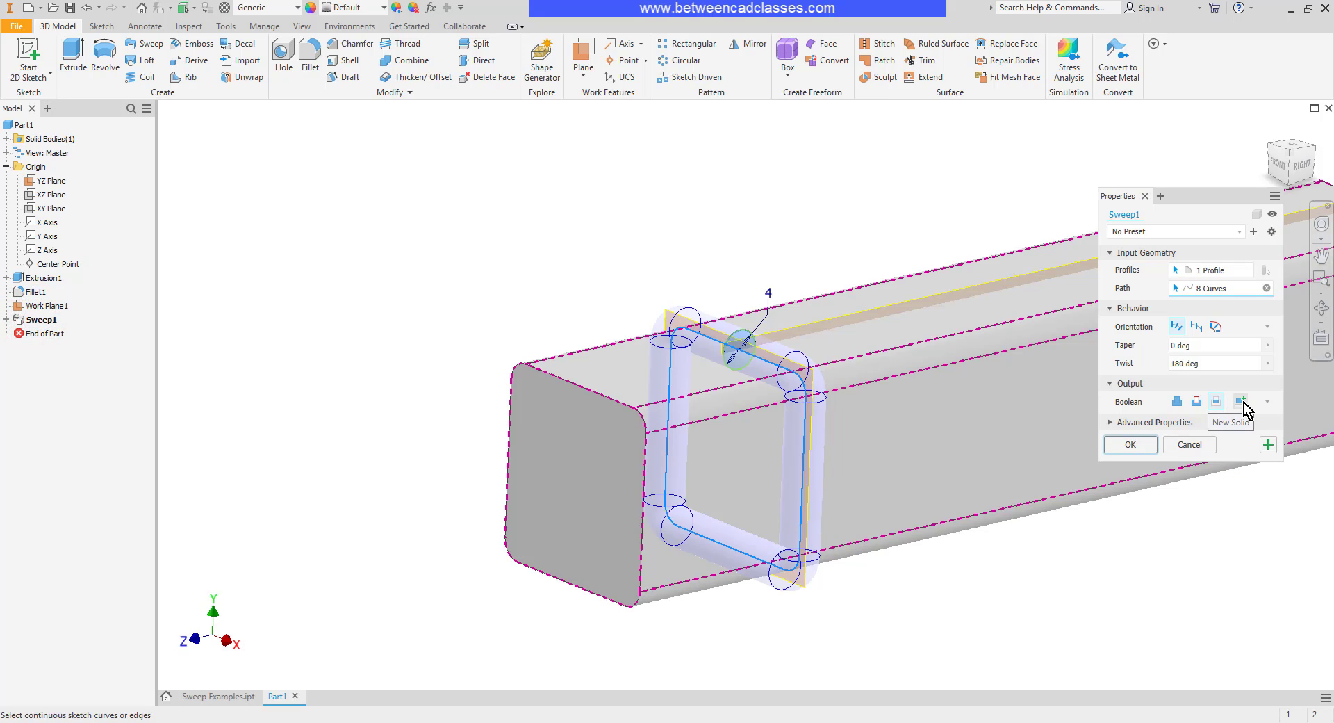
click(1241, 401)
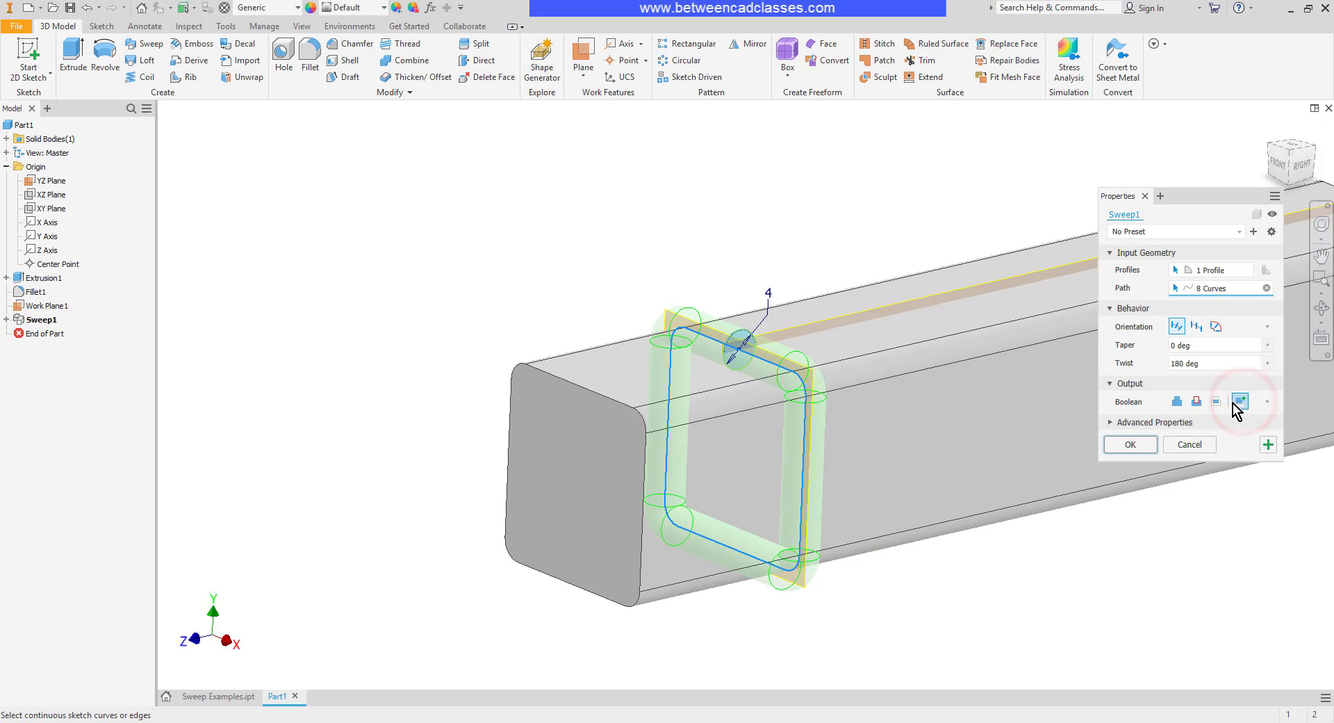
click(1196, 401)
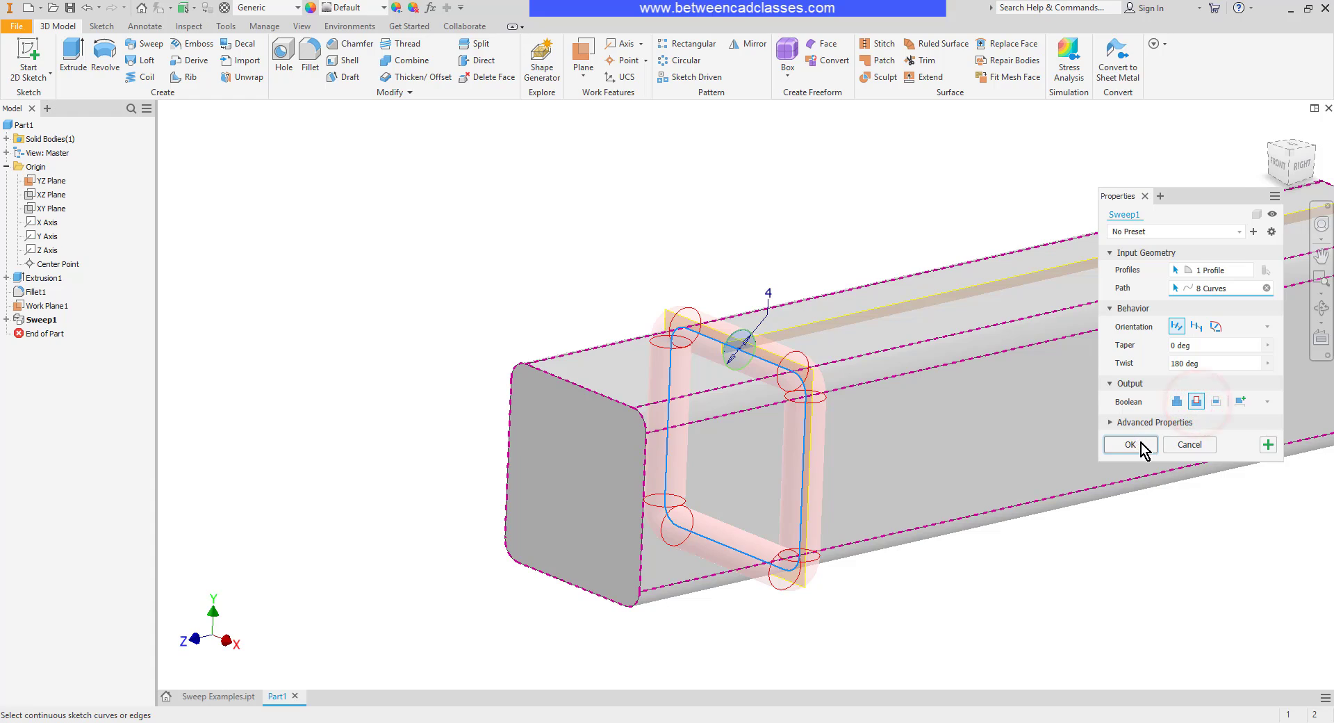
click(1141, 442)
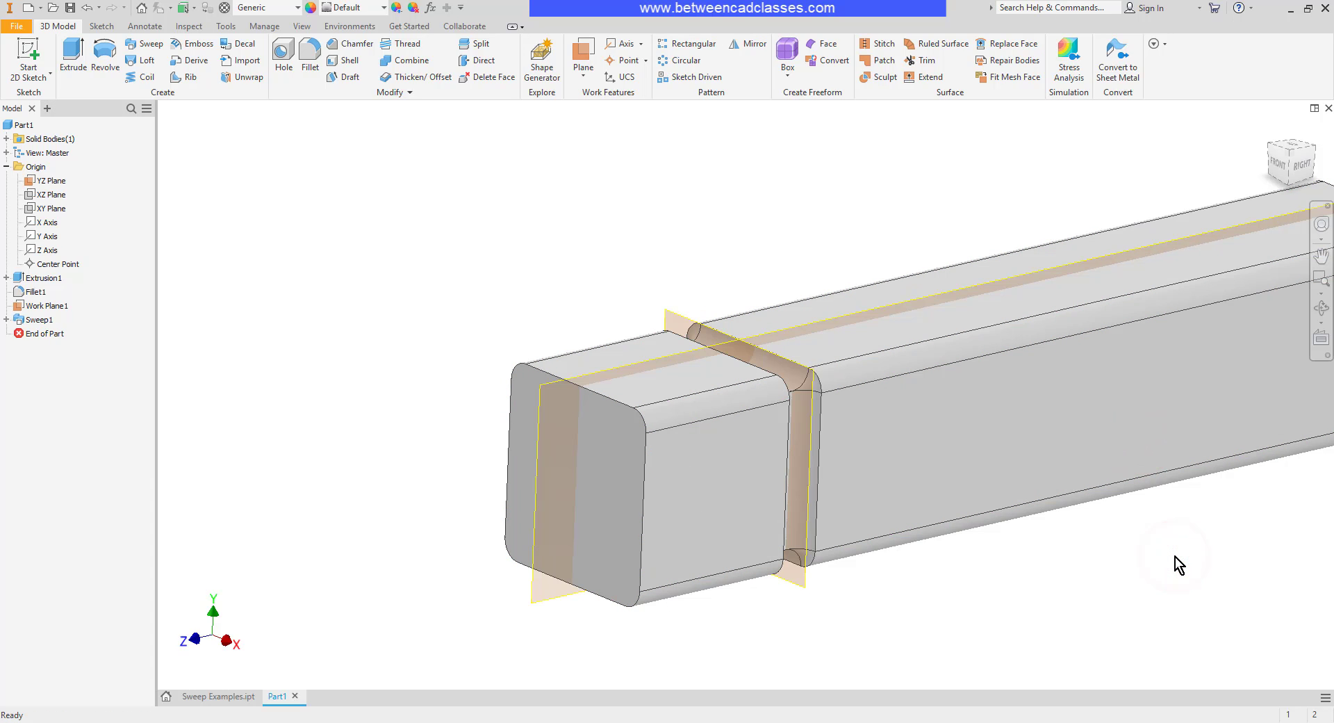